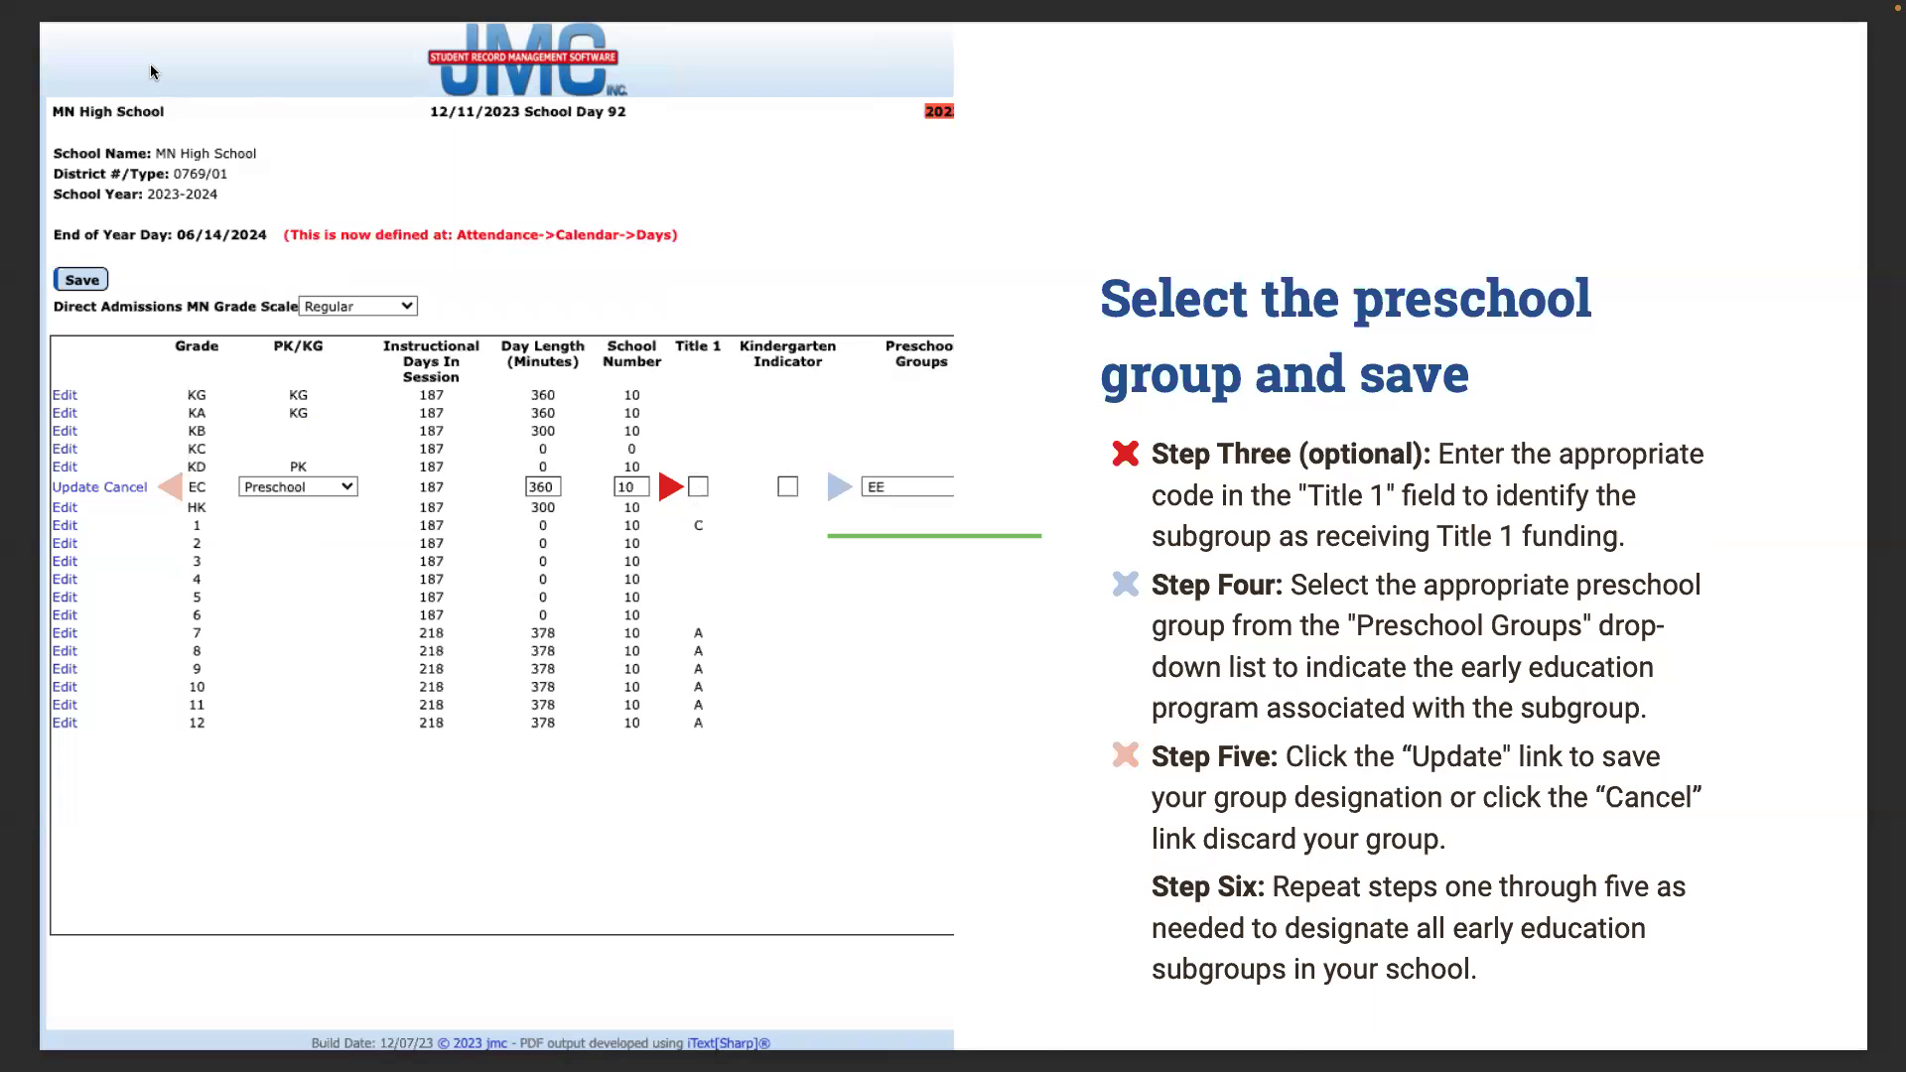
# - Advance to the slide introducing the live look at grade 0 subgroups, and switch to the JMC site in Chrome, shown full screen
pyautogui.press('Right')
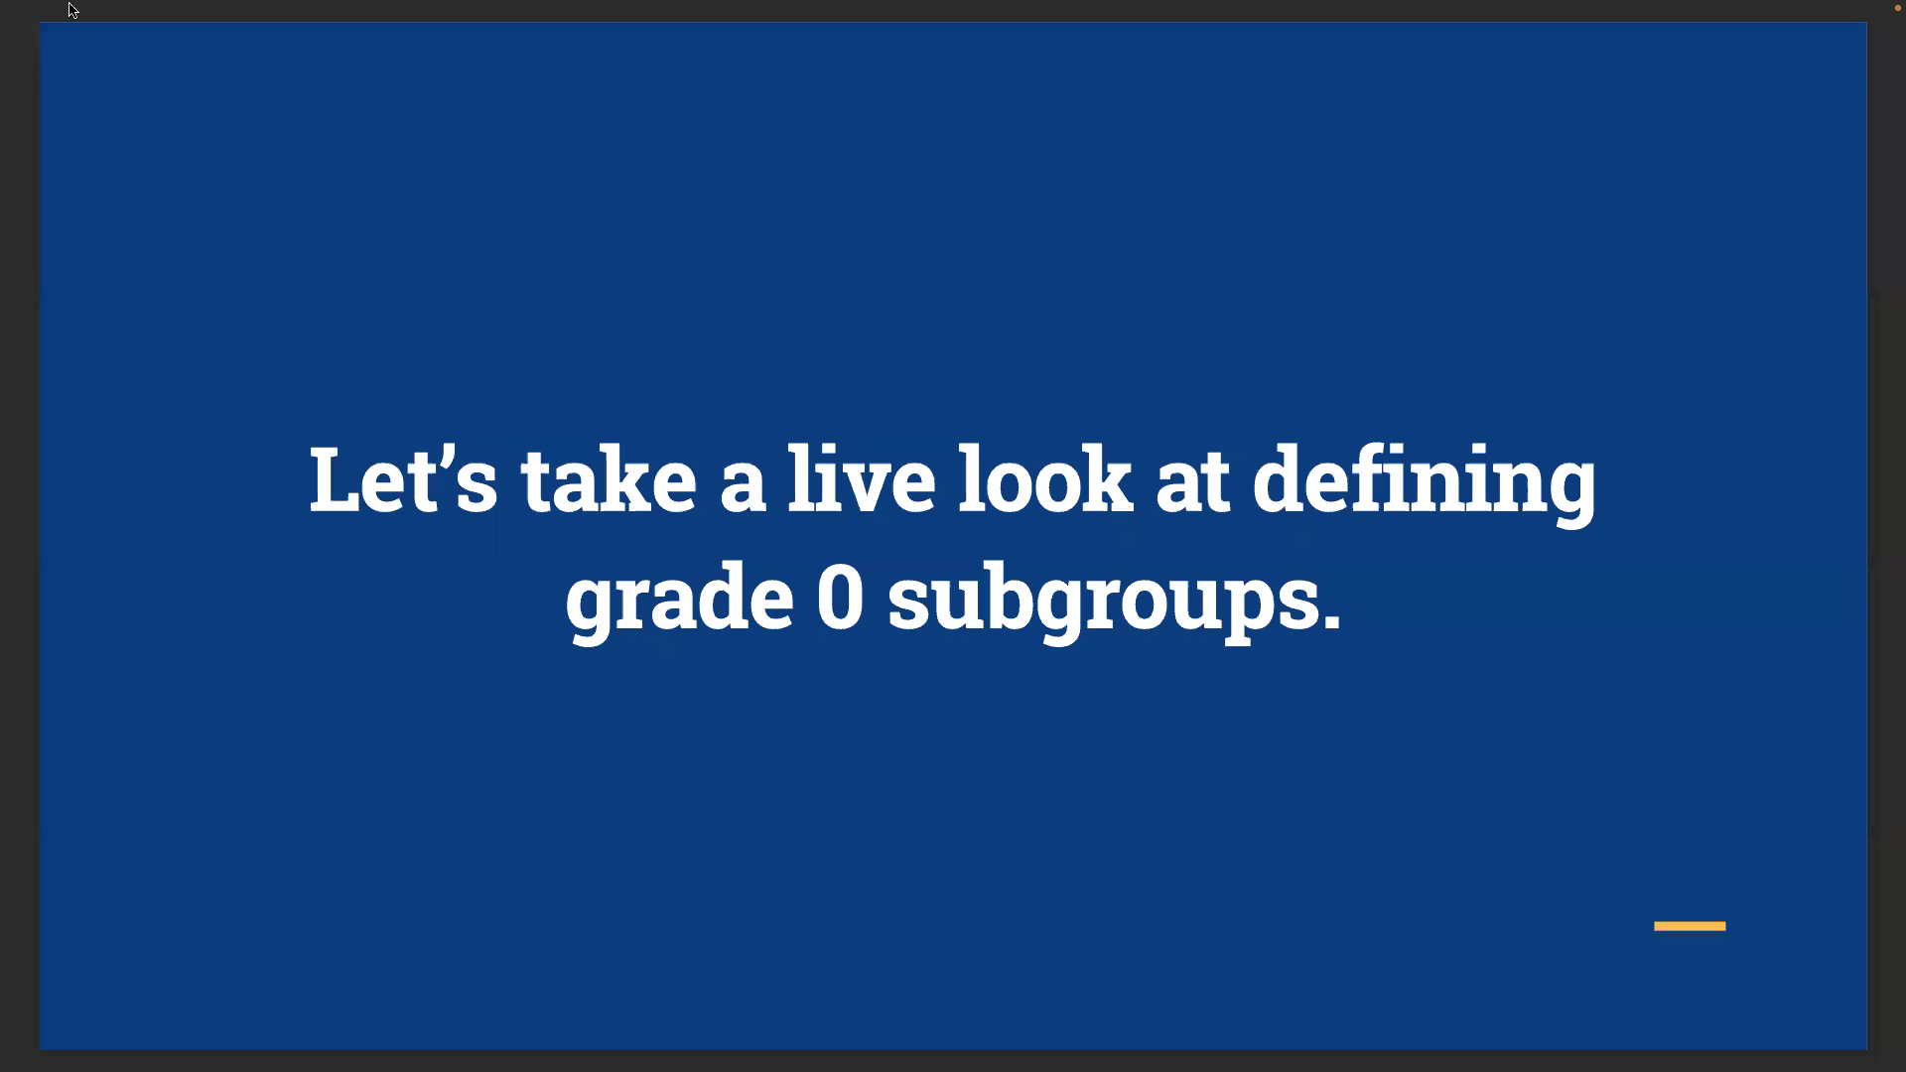
pyautogui.moveTo(64, 14)
pyautogui.click(67, 52)
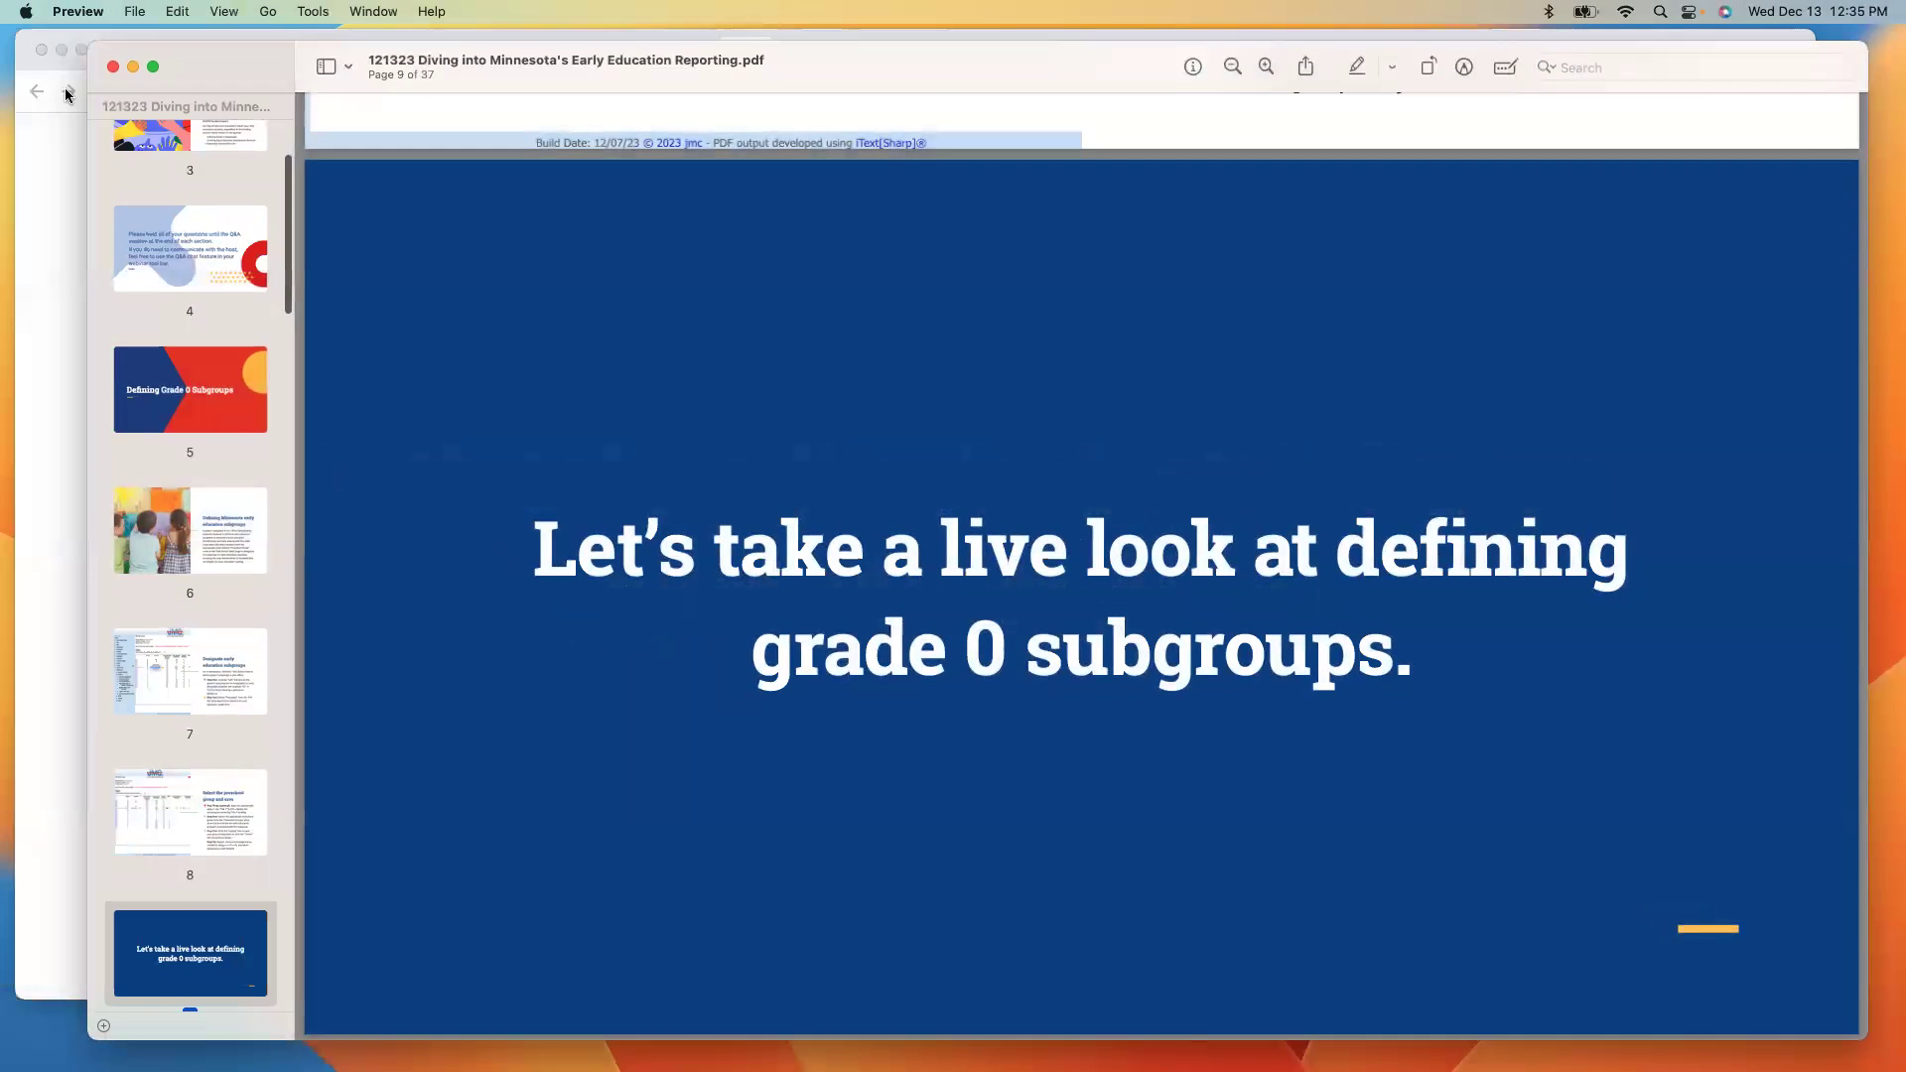
pyautogui.press('super+Tab')
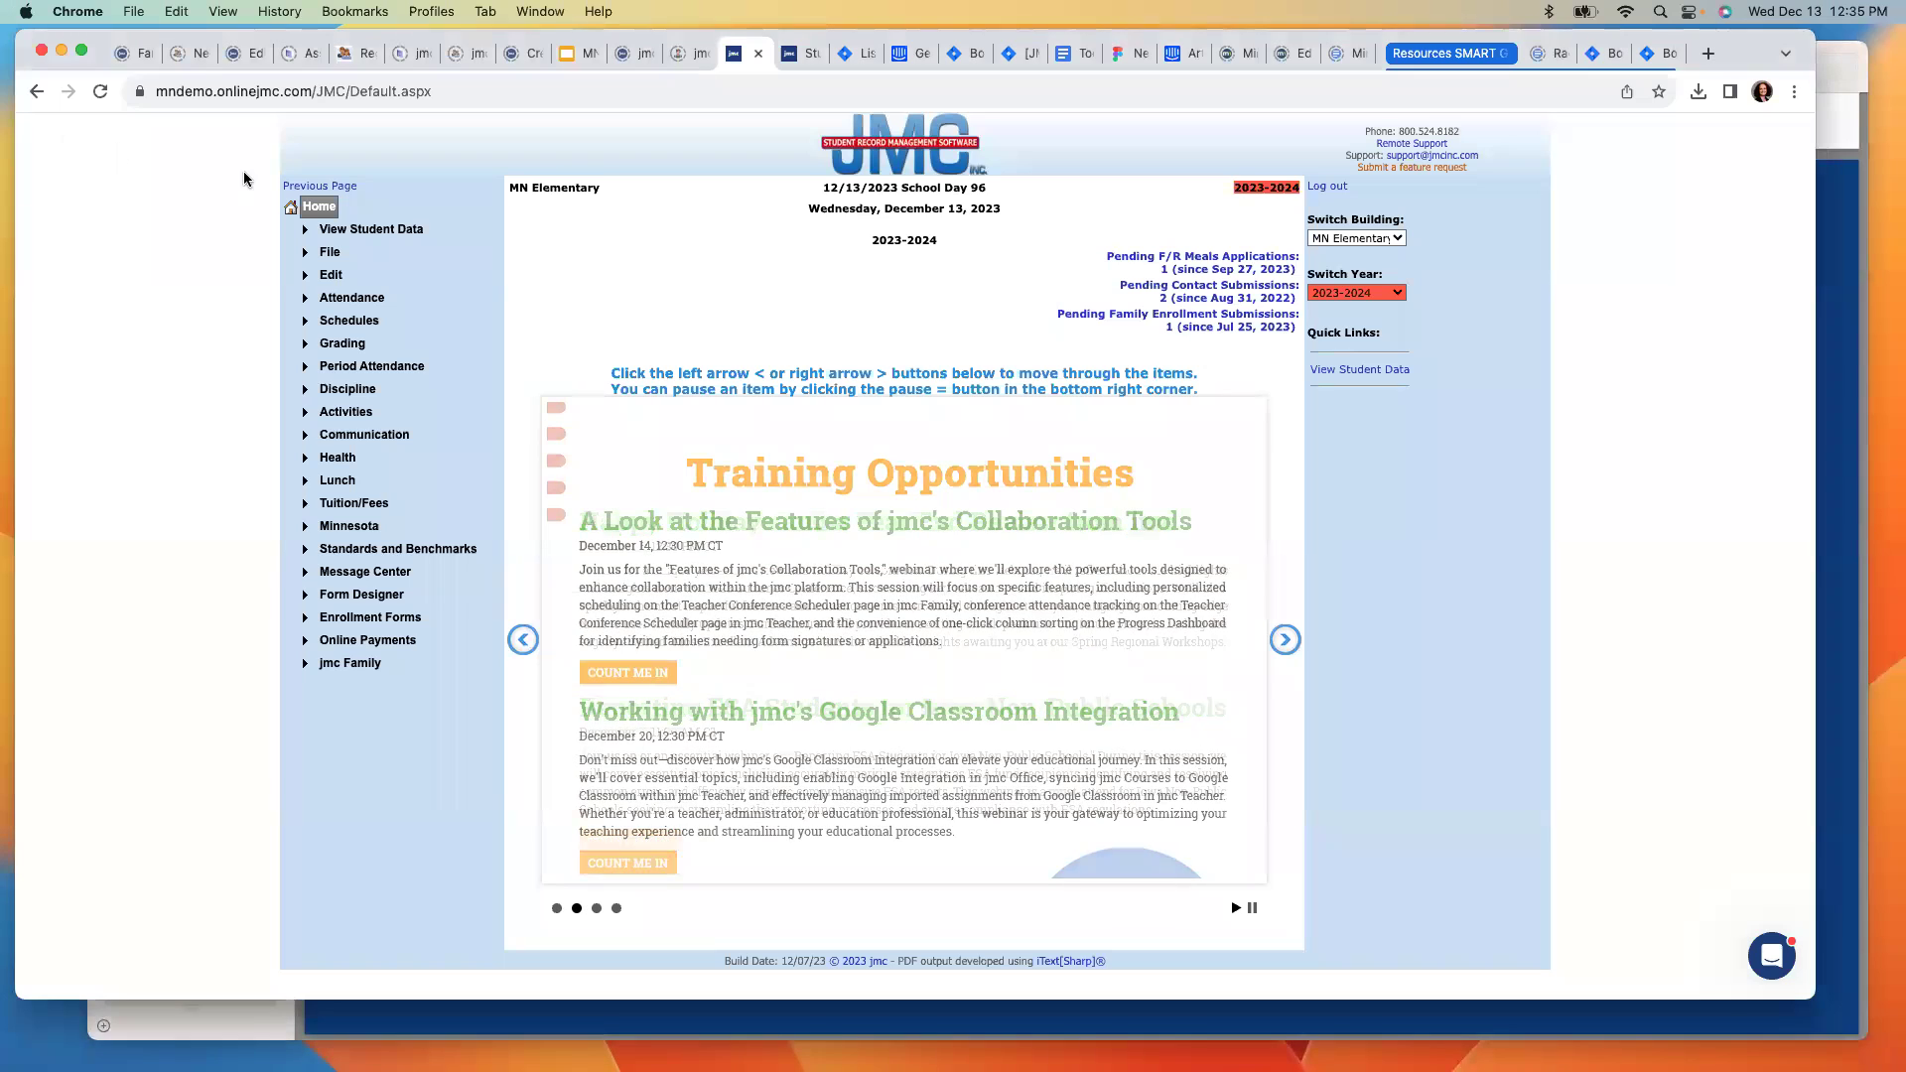
pyautogui.click(82, 50)
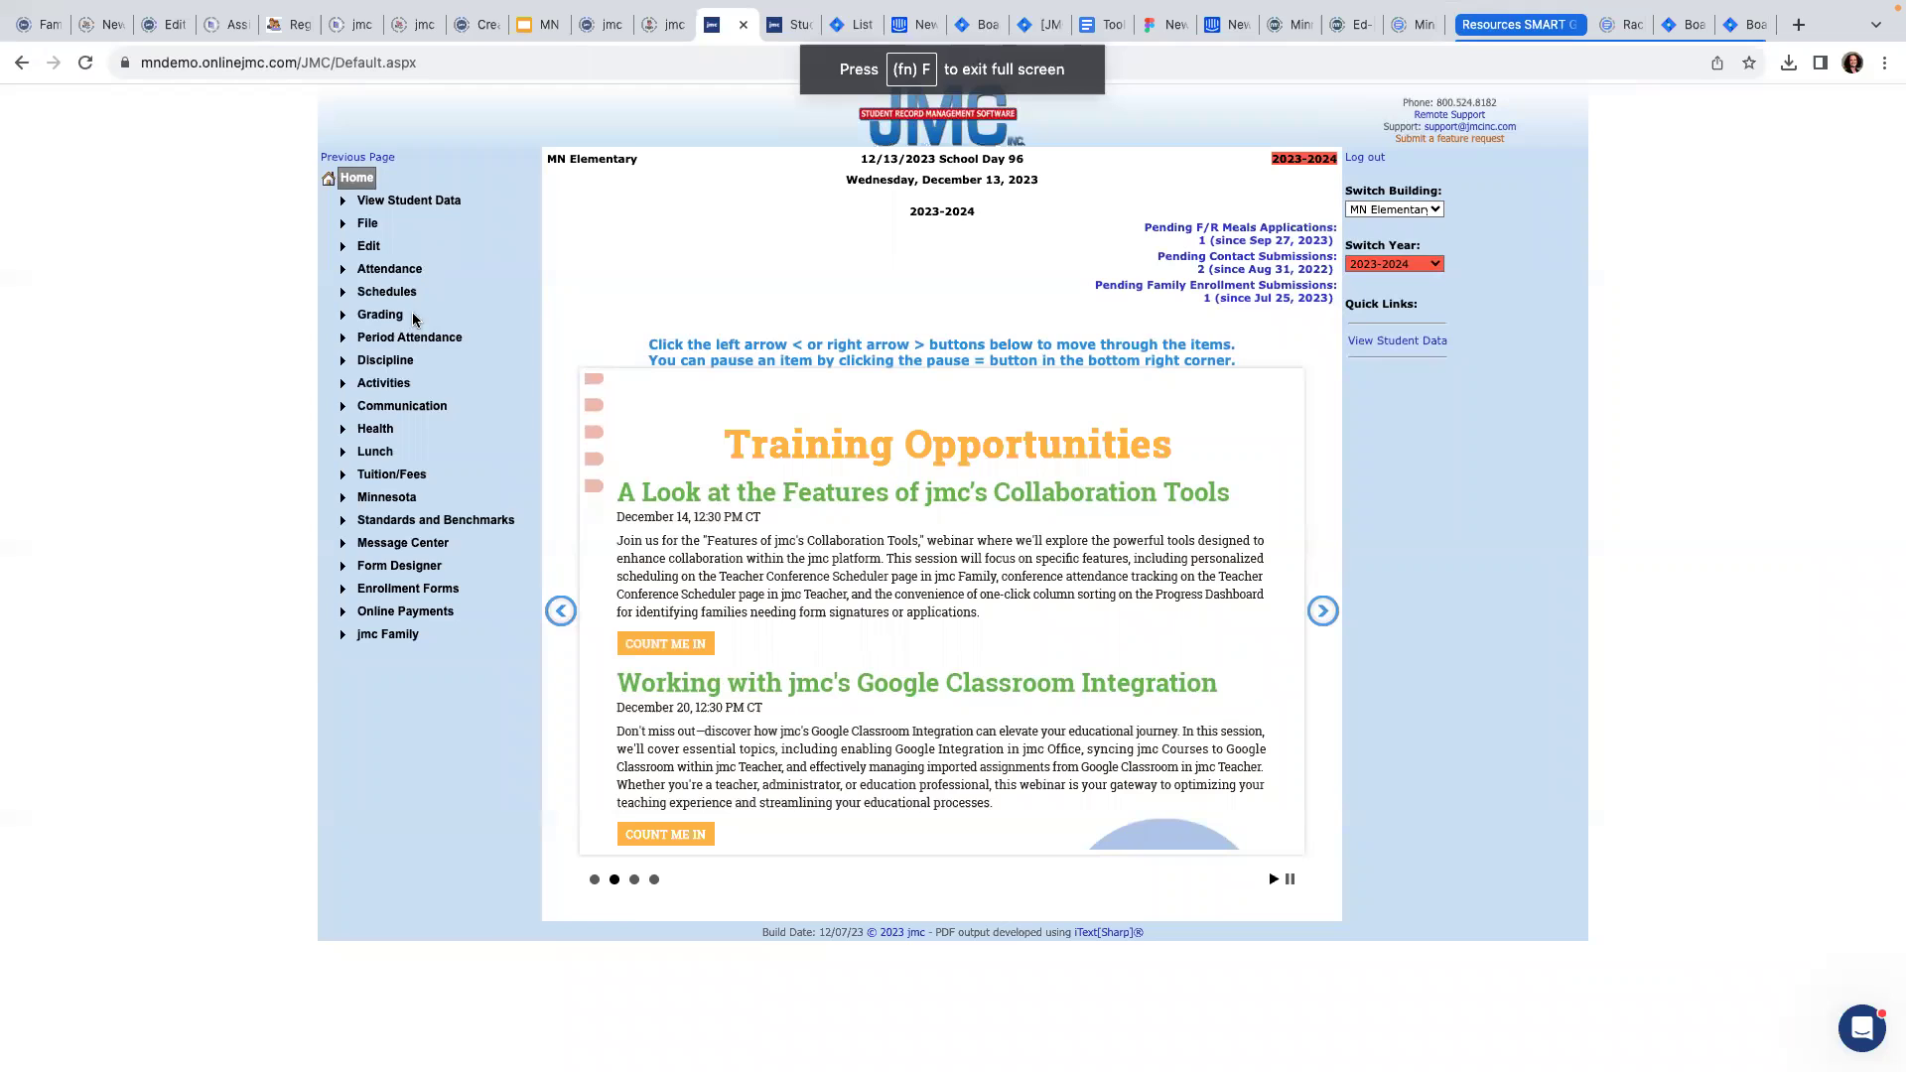
# - Open the Edit School Data page for Minnesota MARSS reporting
pyautogui.click(387, 498)
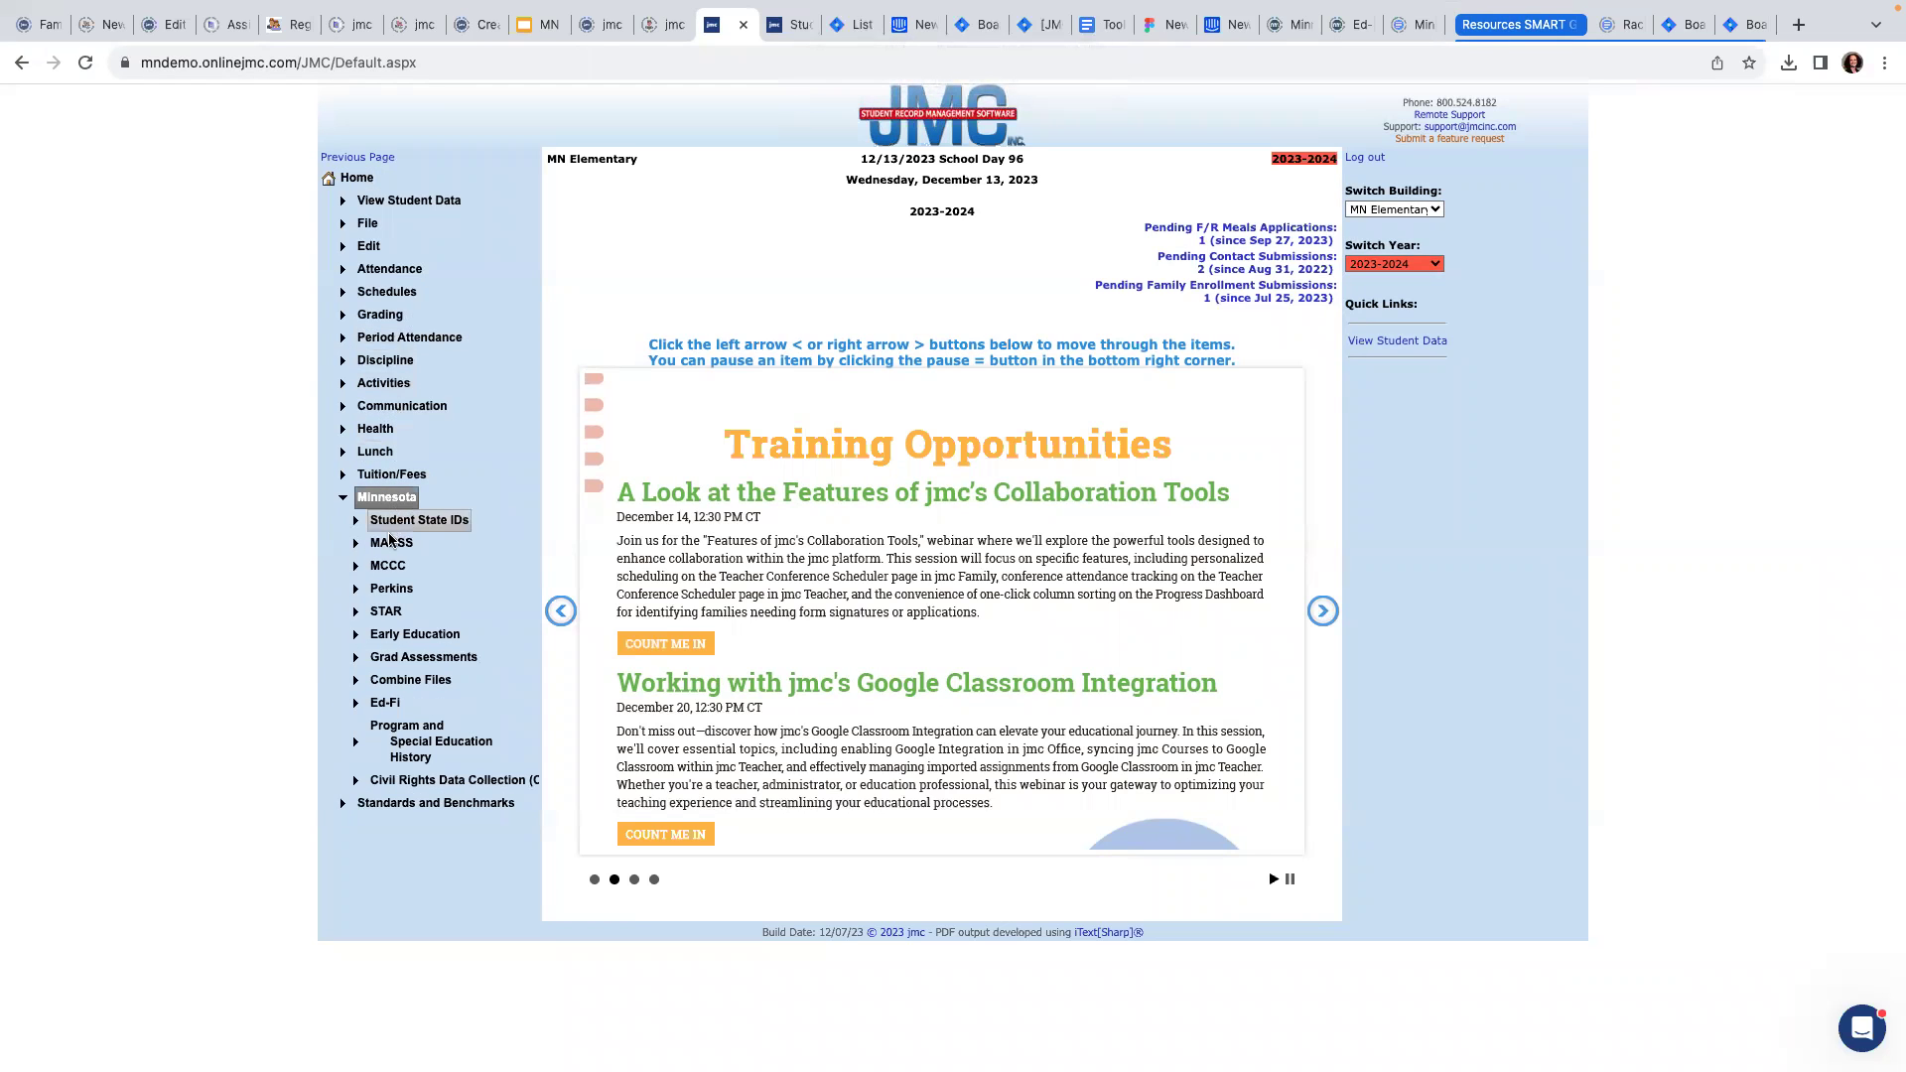
pyautogui.click(389, 545)
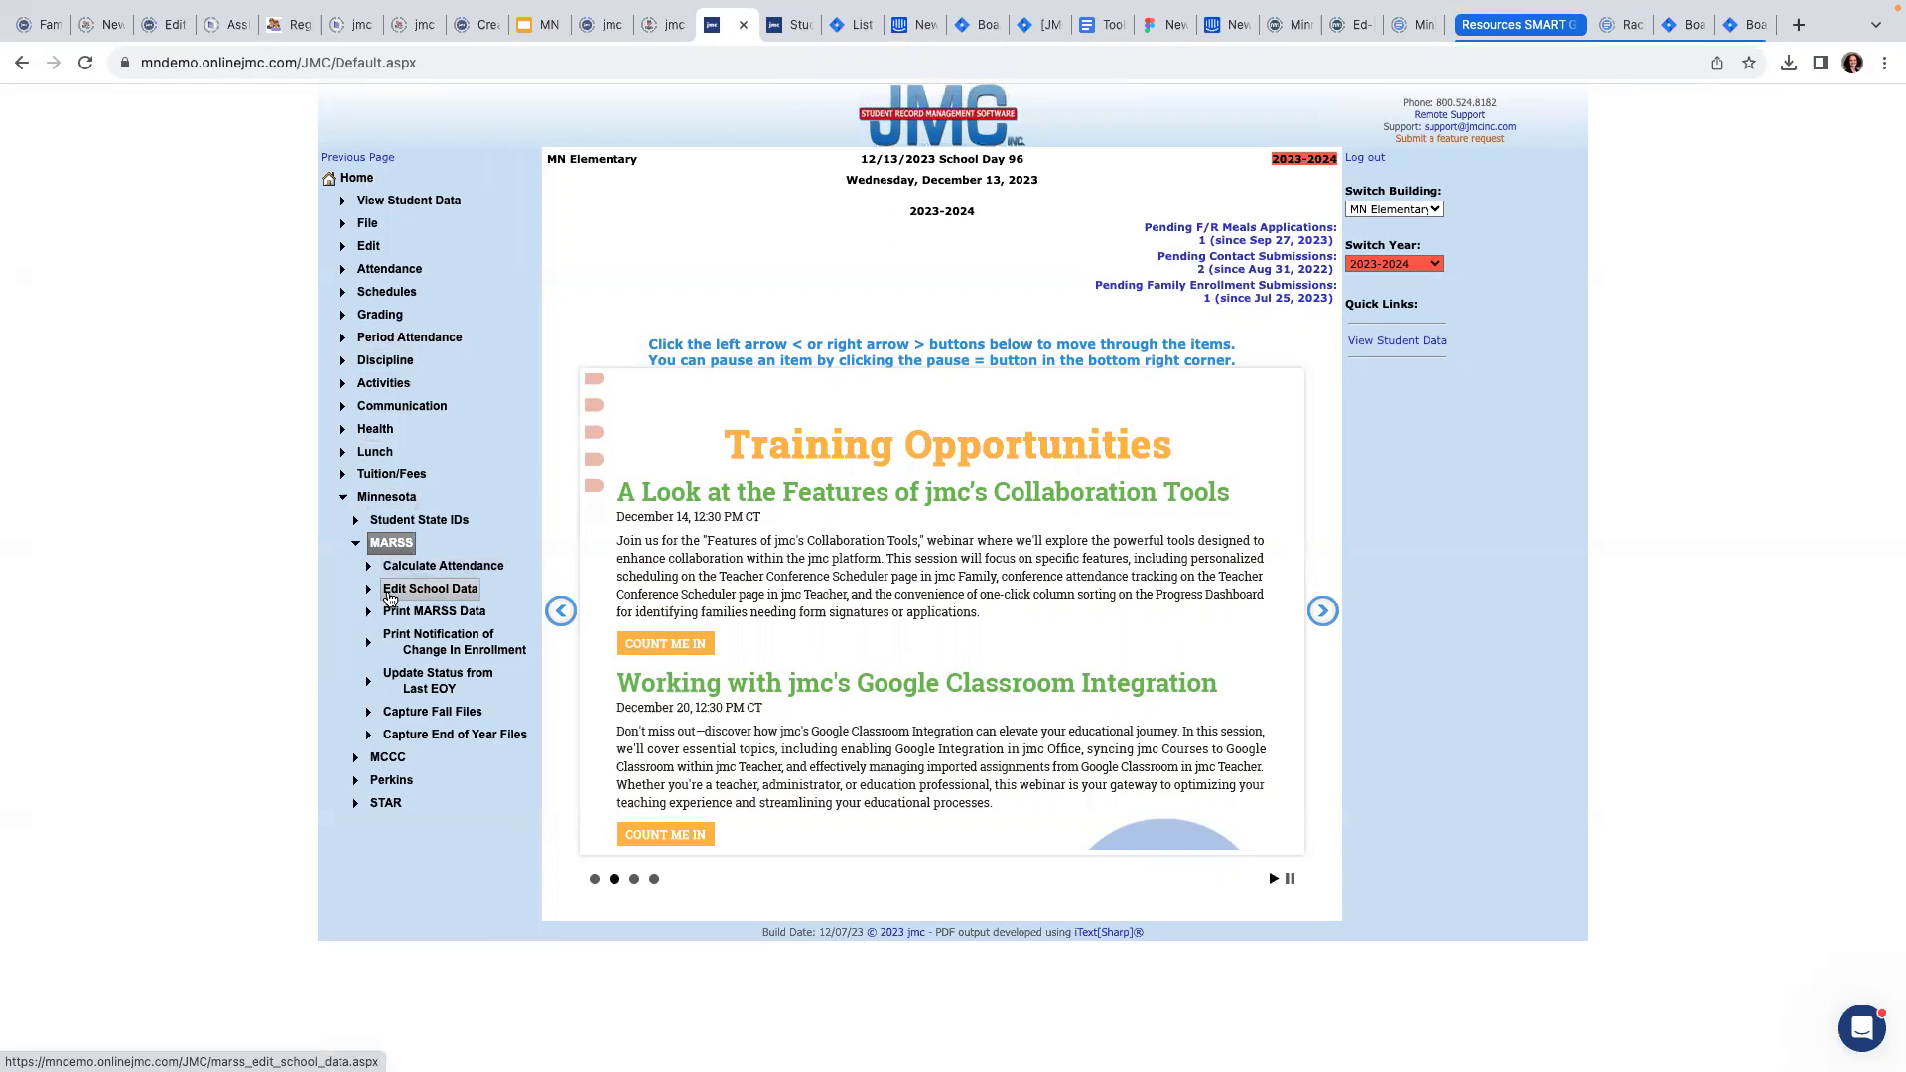
pyautogui.click(391, 594)
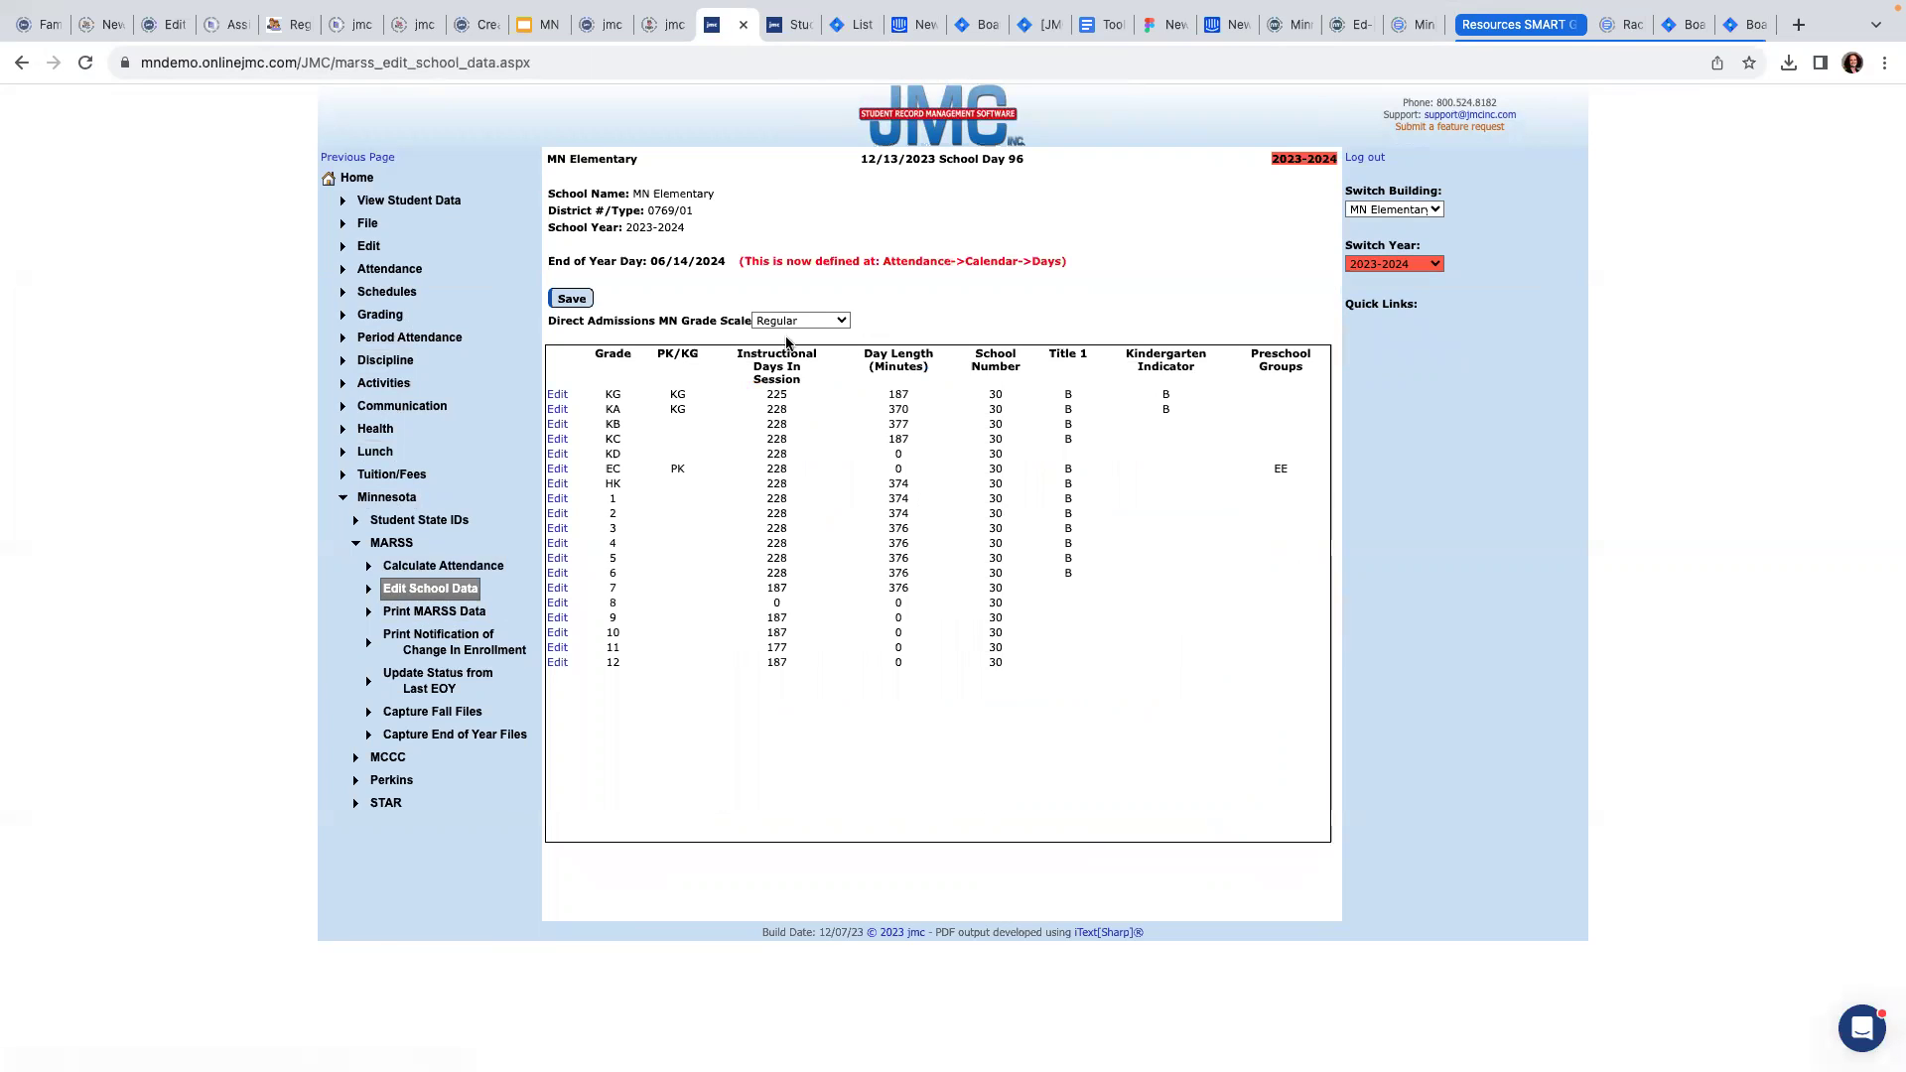
# - Edit the grade EC row with PK/KG set to Preschool and Preschool Groups set to EE, and update the row
pyautogui.click(558, 470)
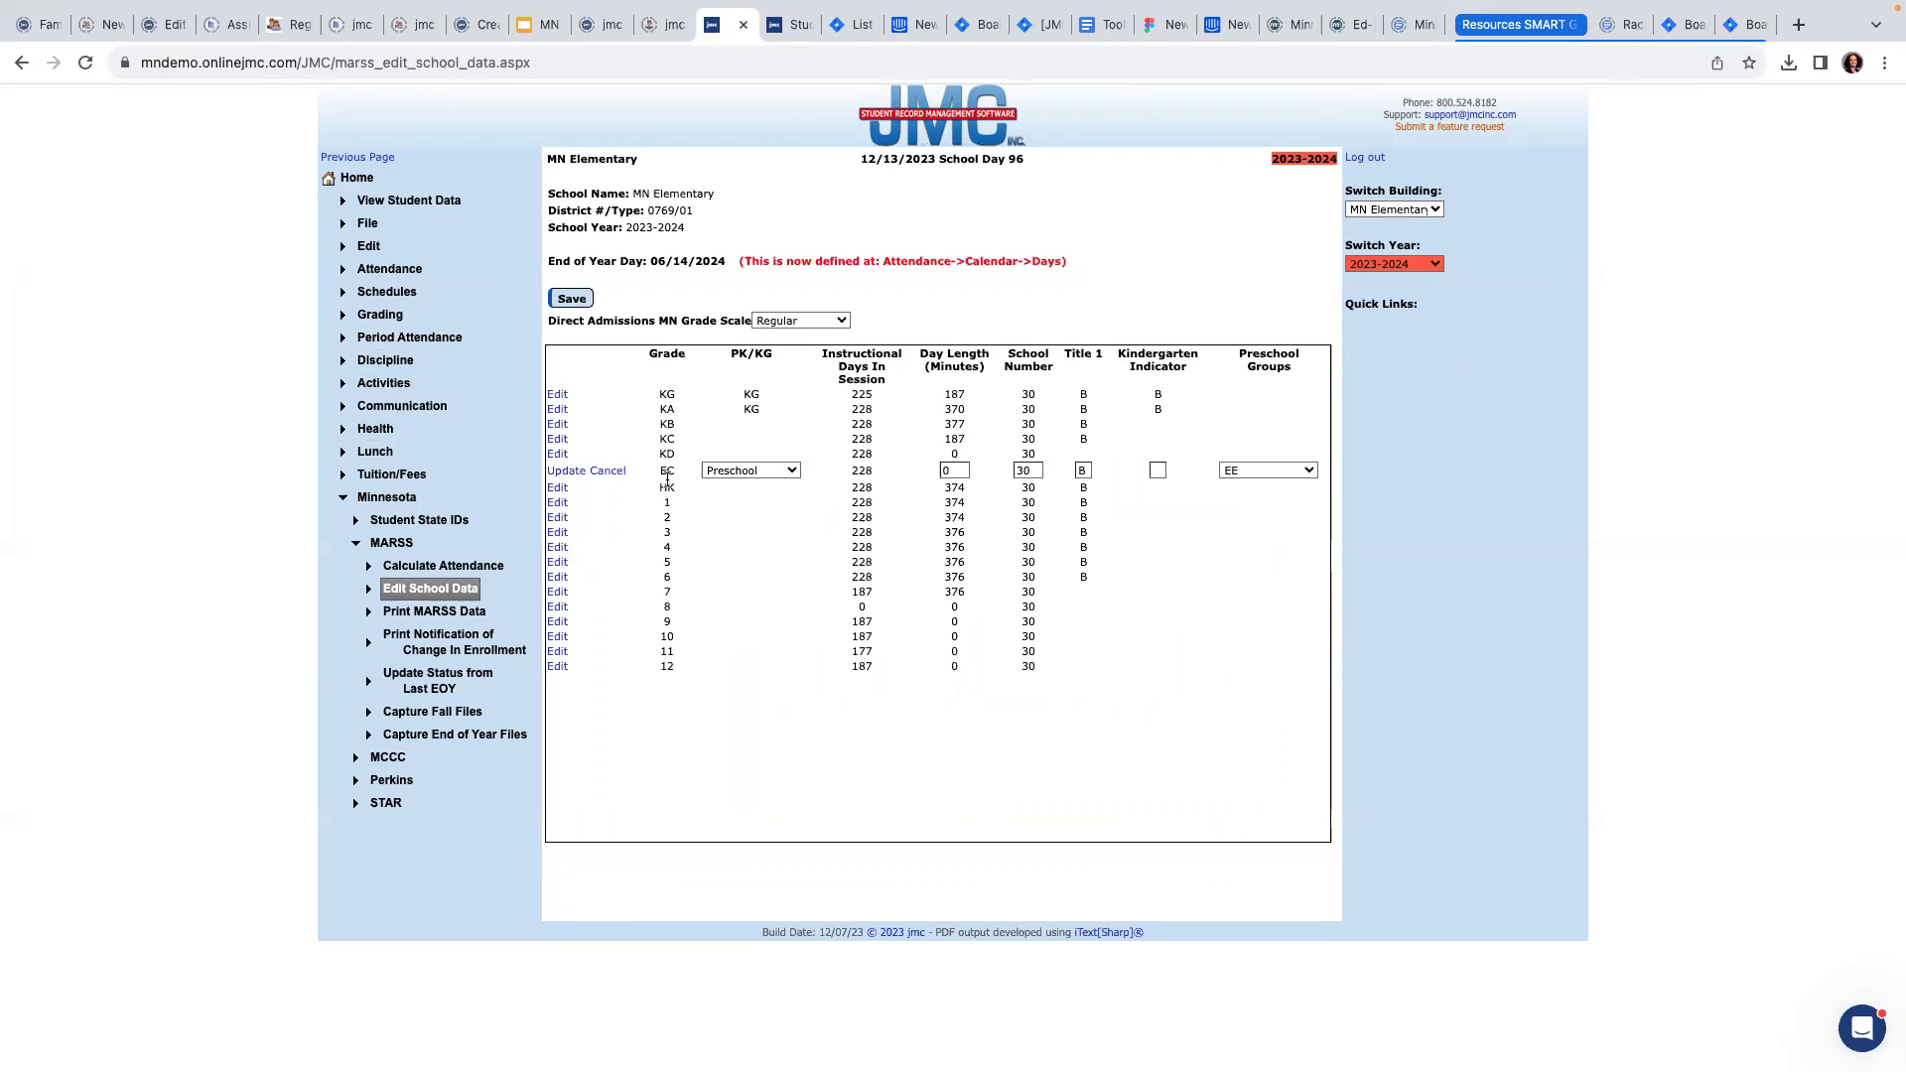
pyautogui.click(787, 471)
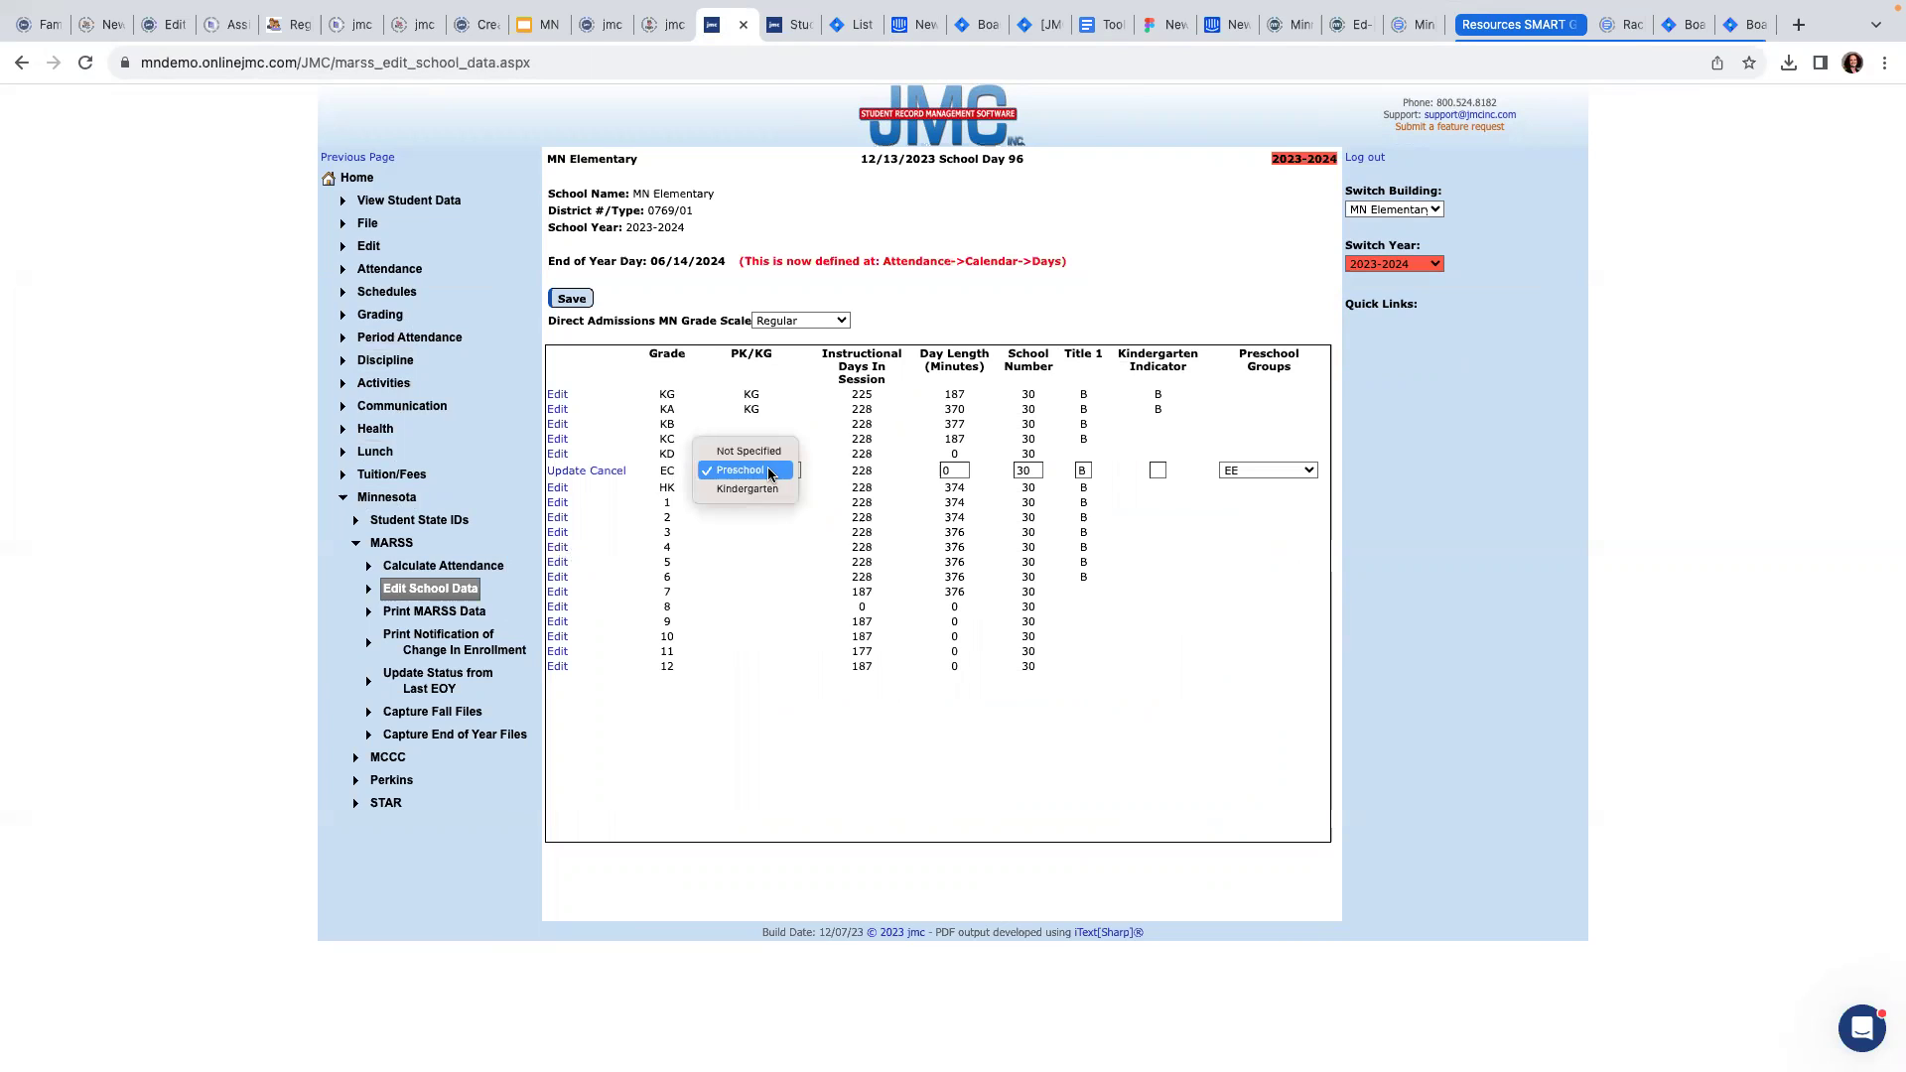
pyautogui.click(771, 473)
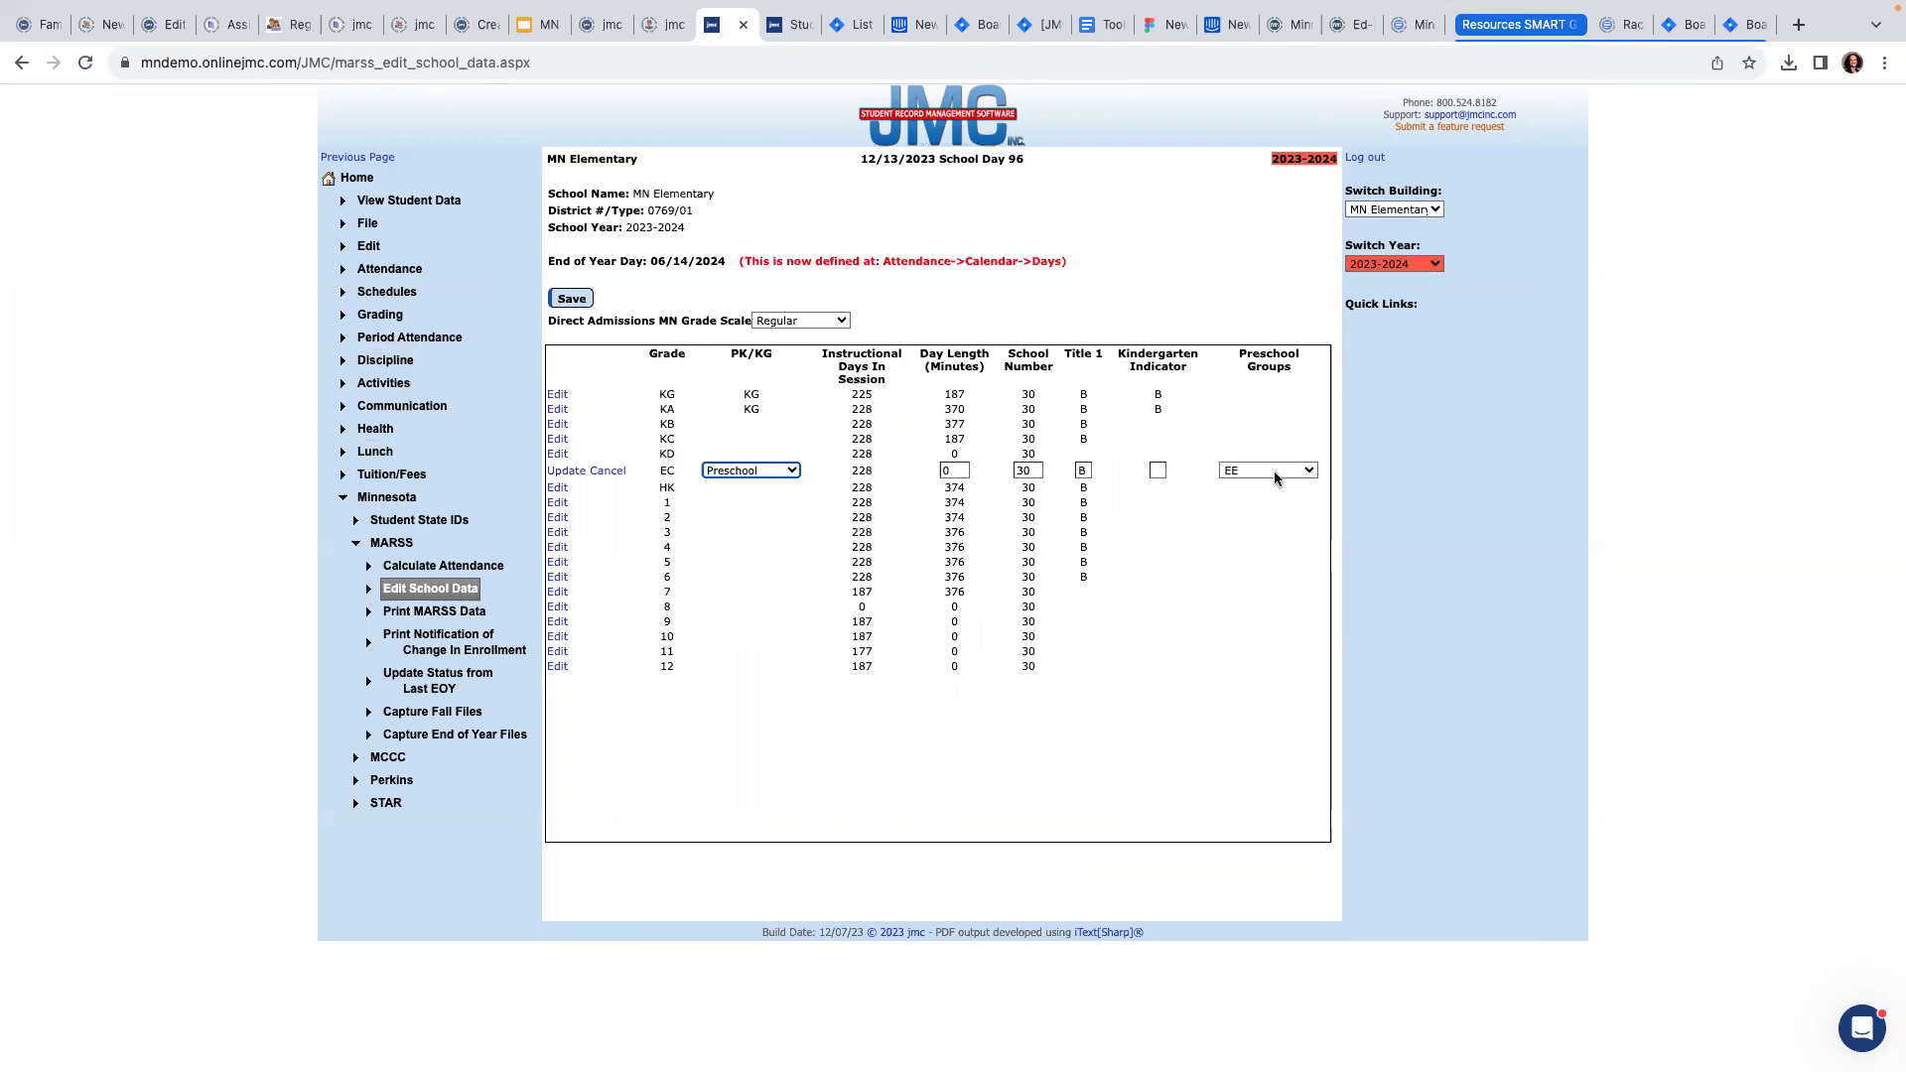
pyautogui.click(1299, 473)
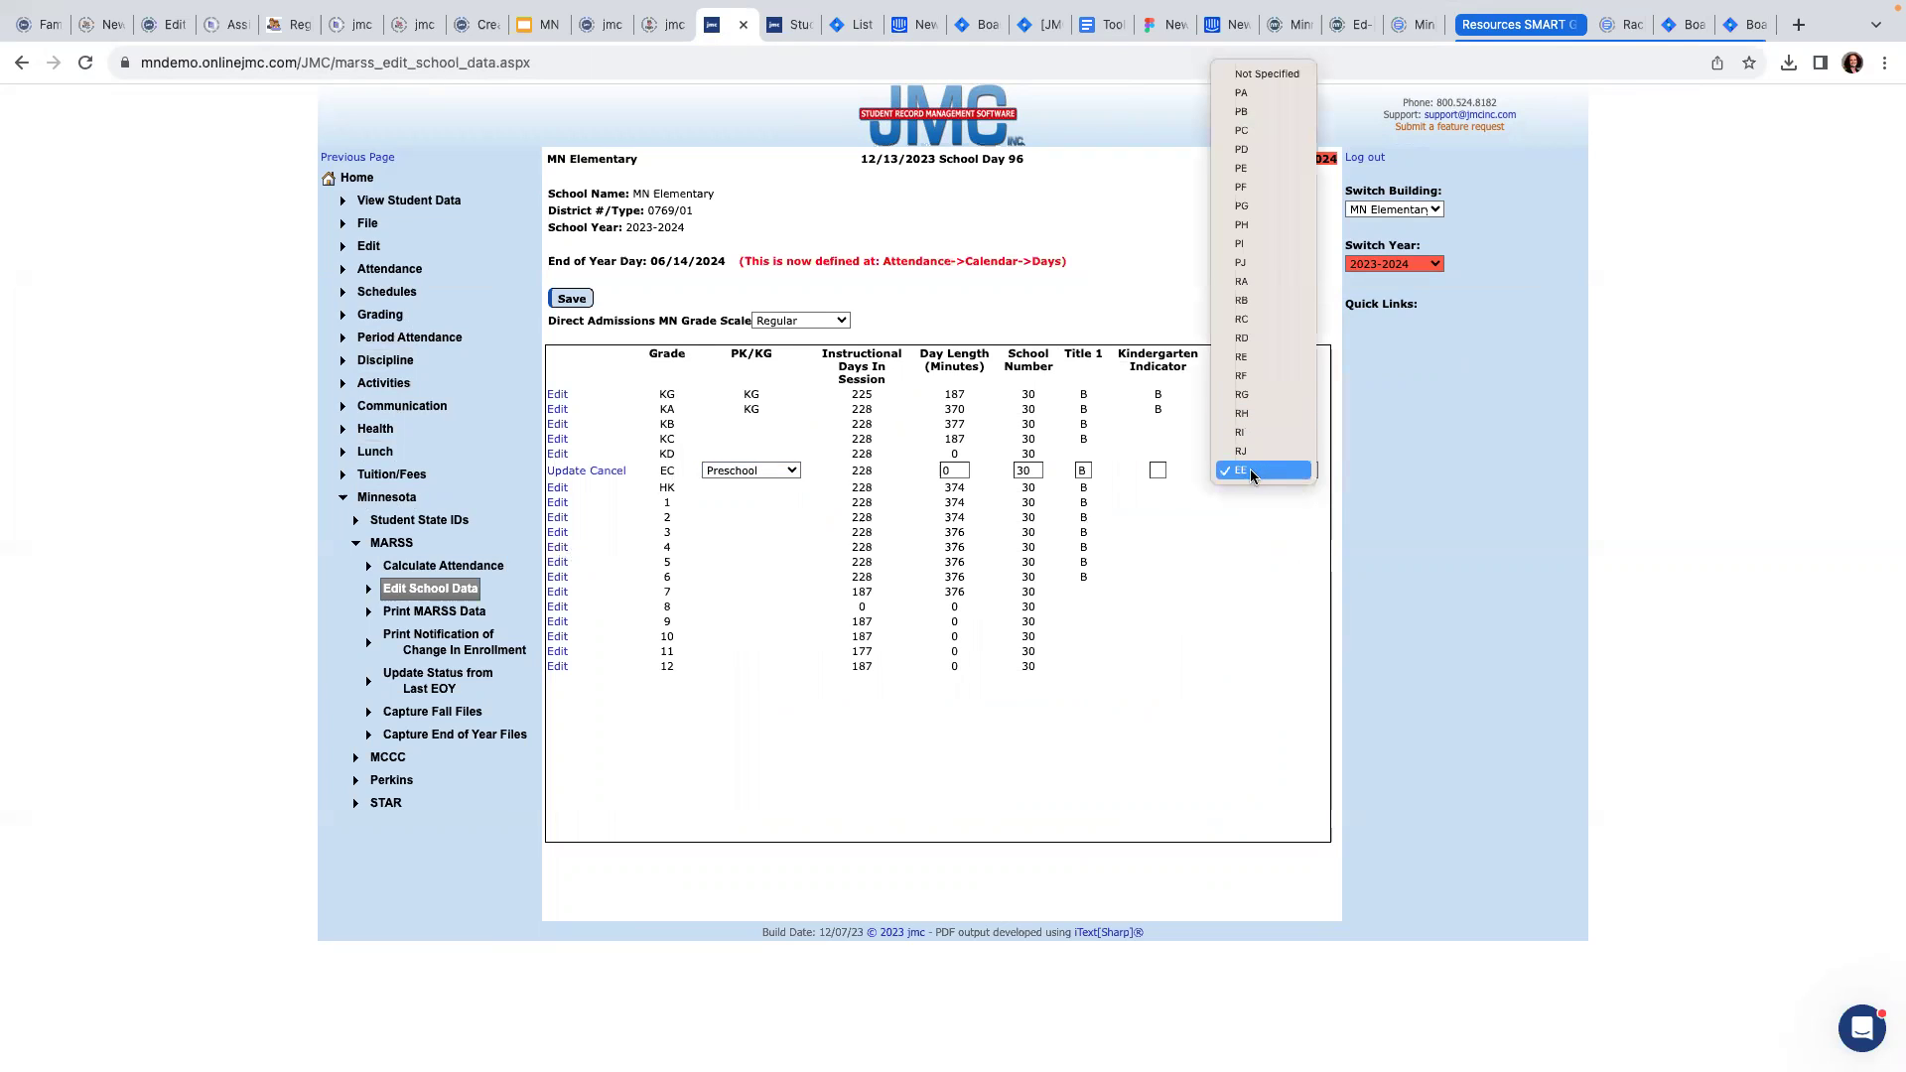
pyautogui.click(1253, 474)
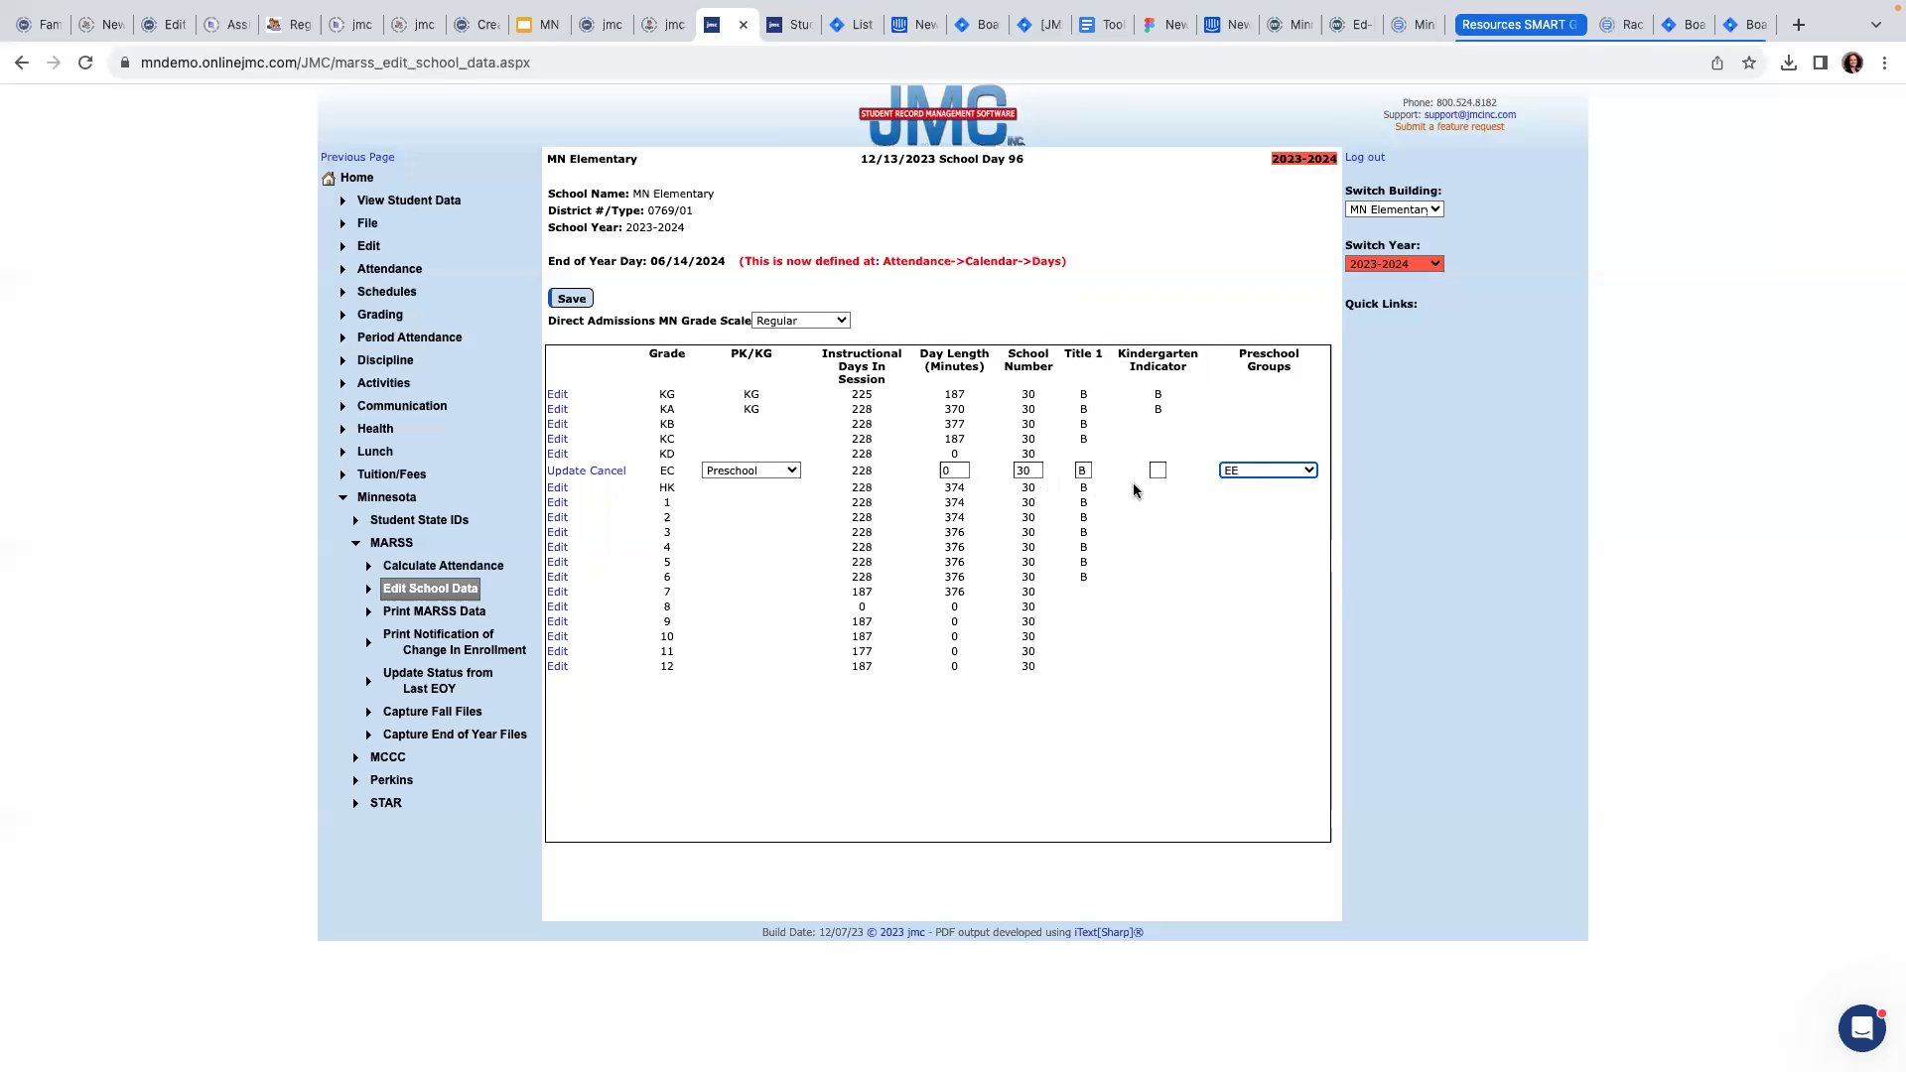
pyautogui.click(565, 470)
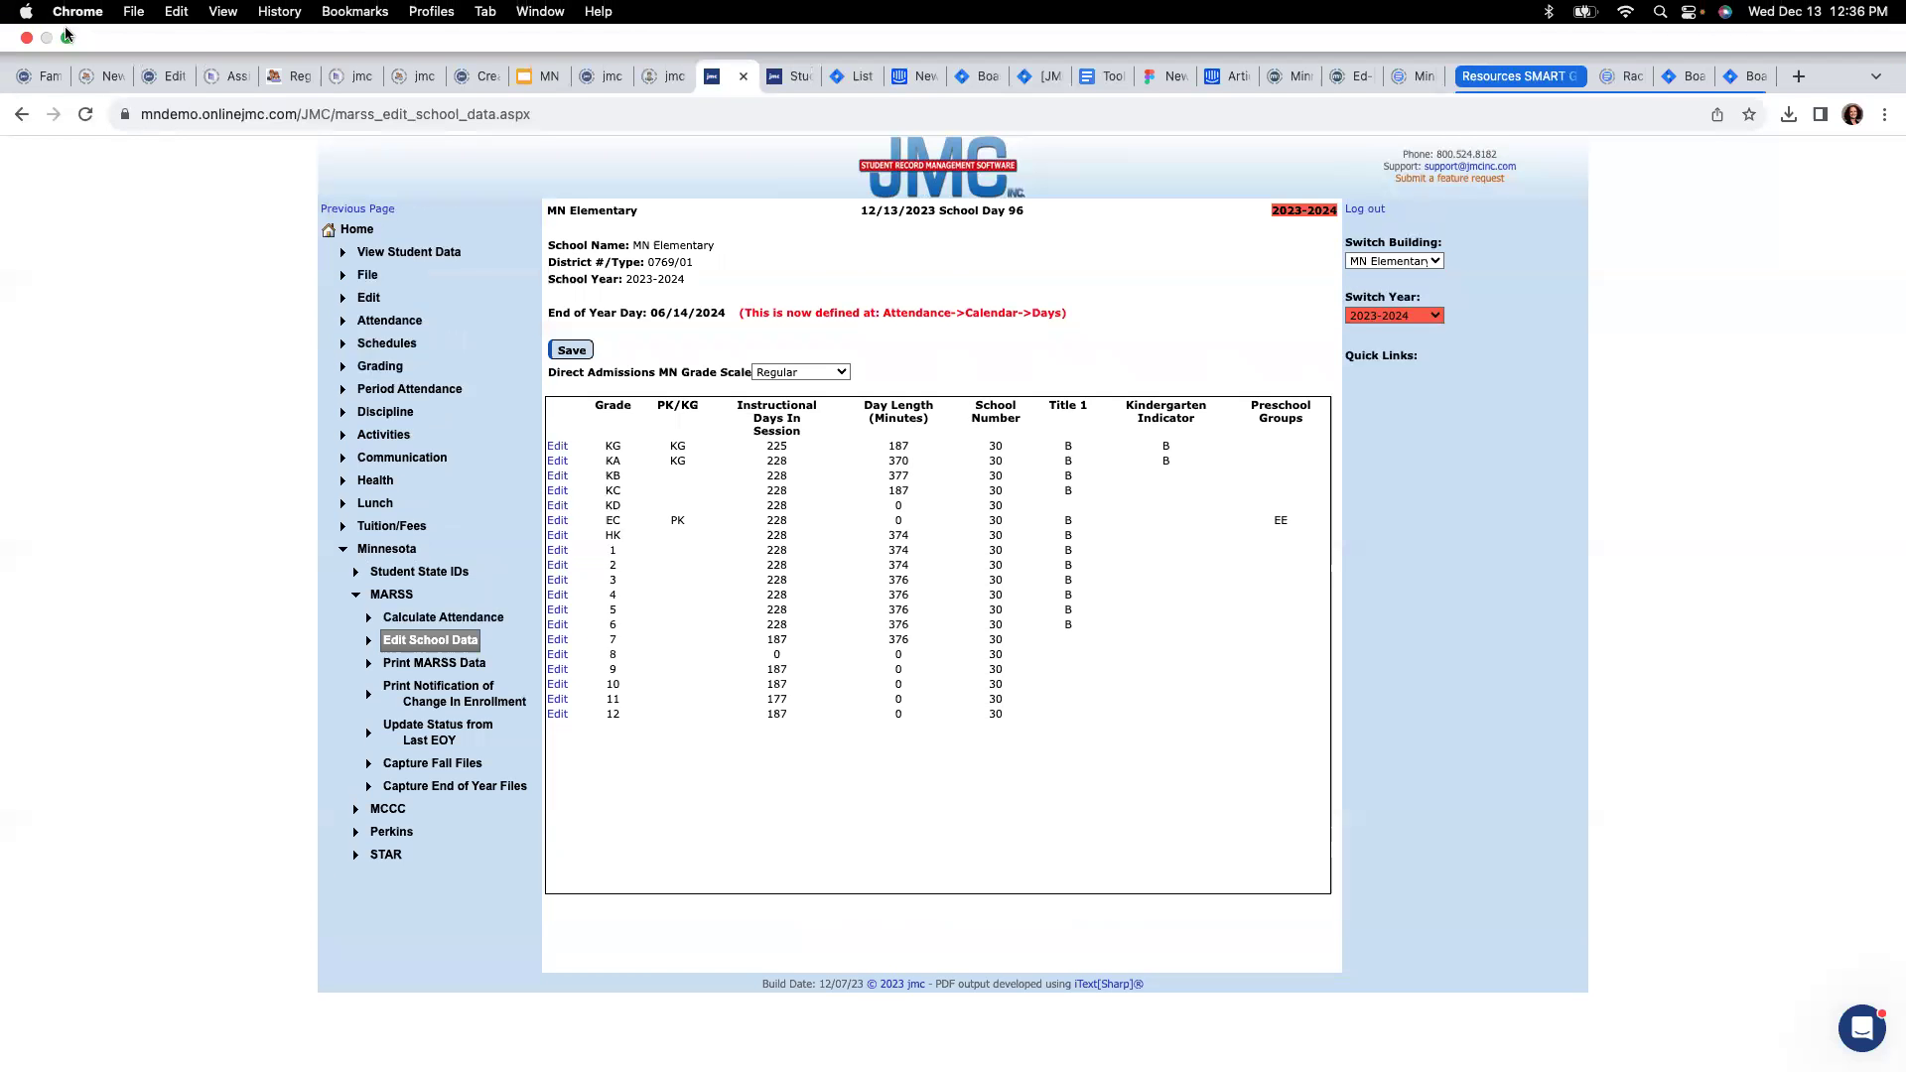
# - Switch back to the early education reporting PDF in Preview, display it full screen and advance to the Q&A slide
pyautogui.click(66, 37)
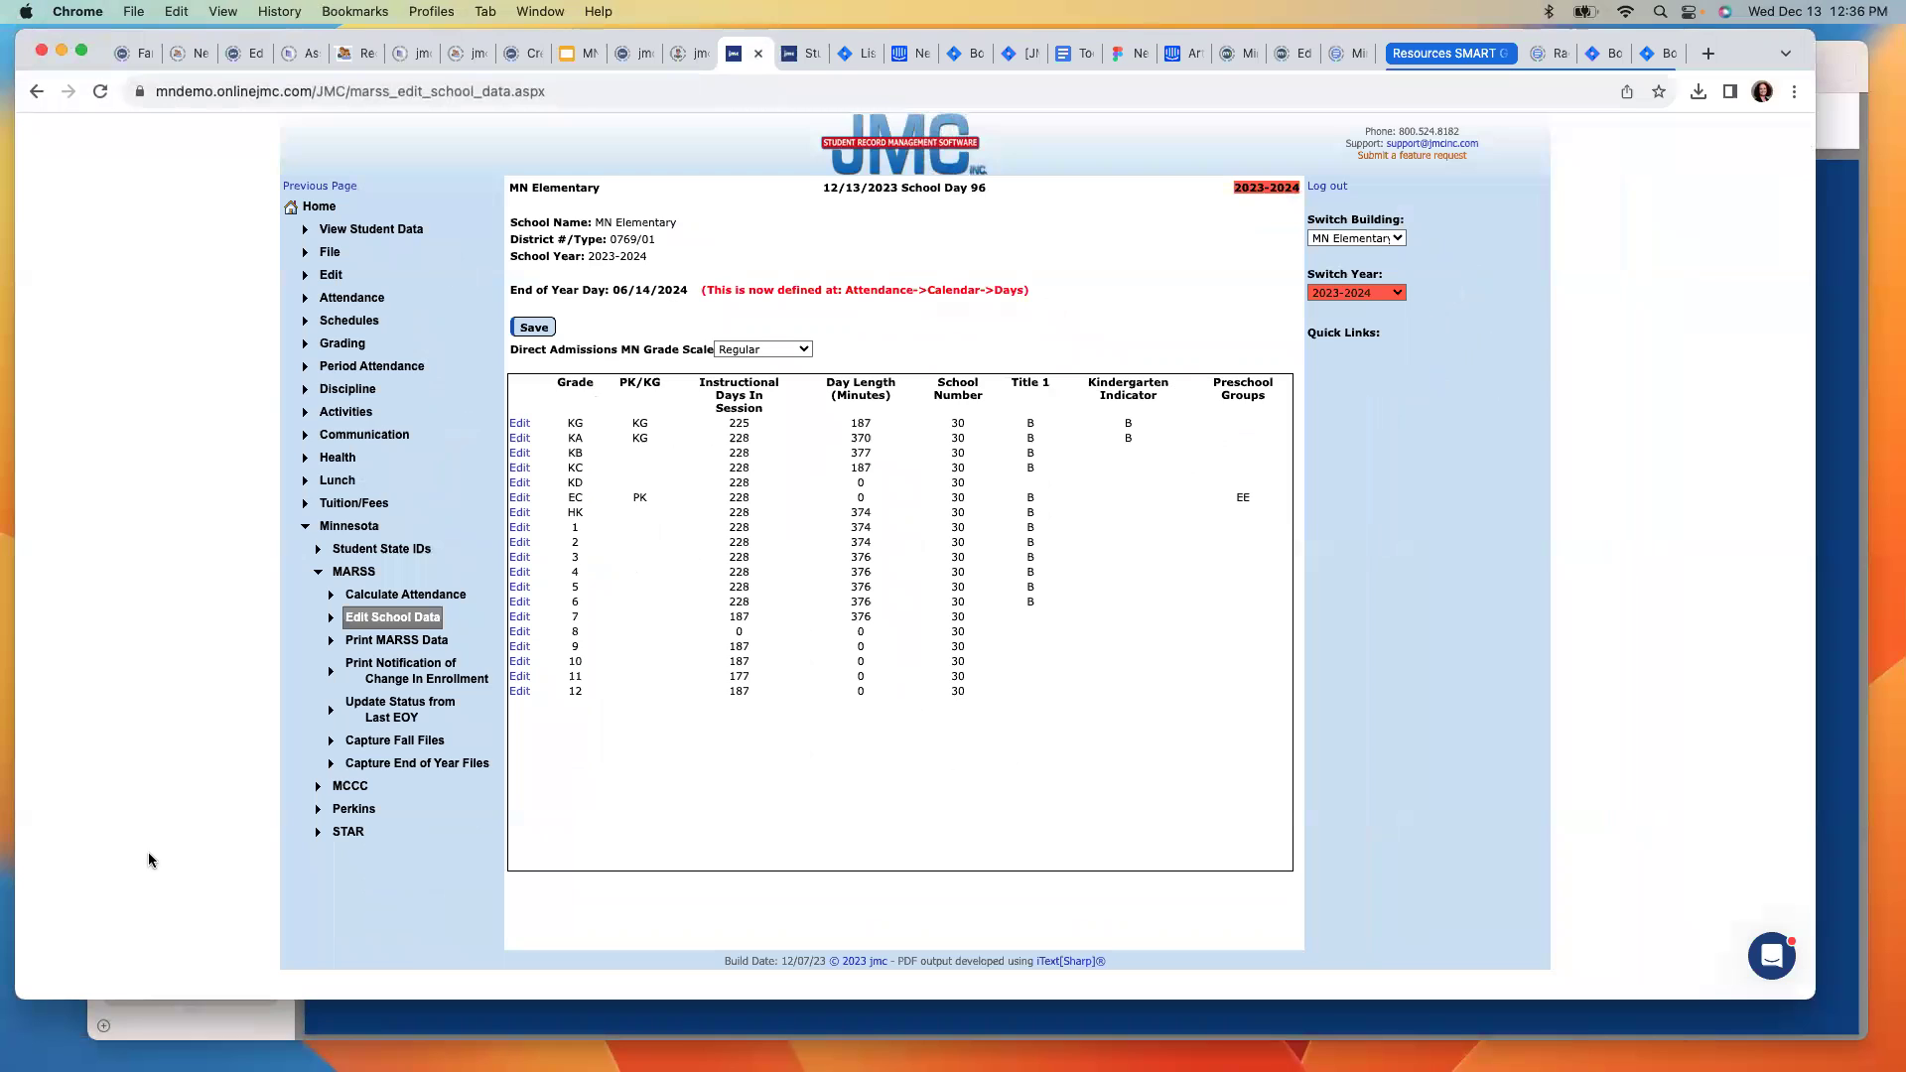
pyautogui.click(263, 1019)
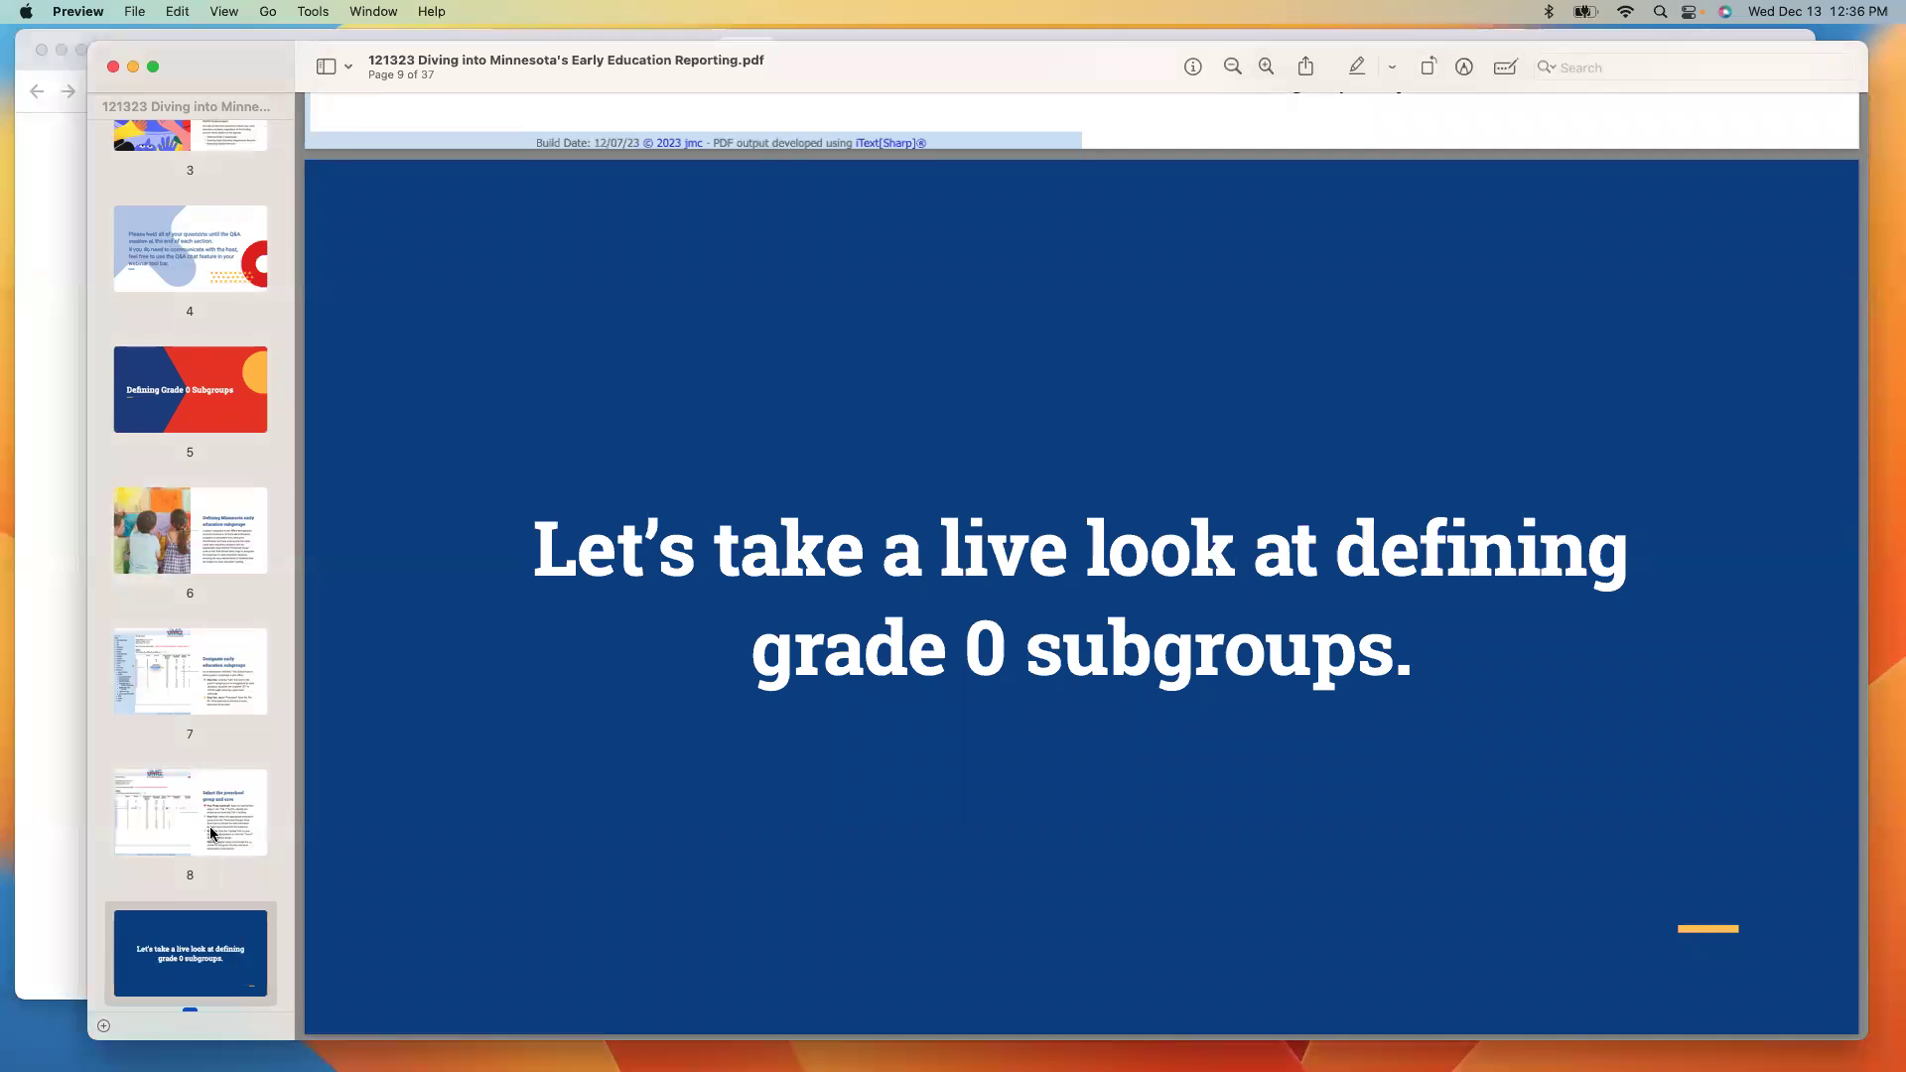
pyautogui.click(153, 67)
pyautogui.press('Right')
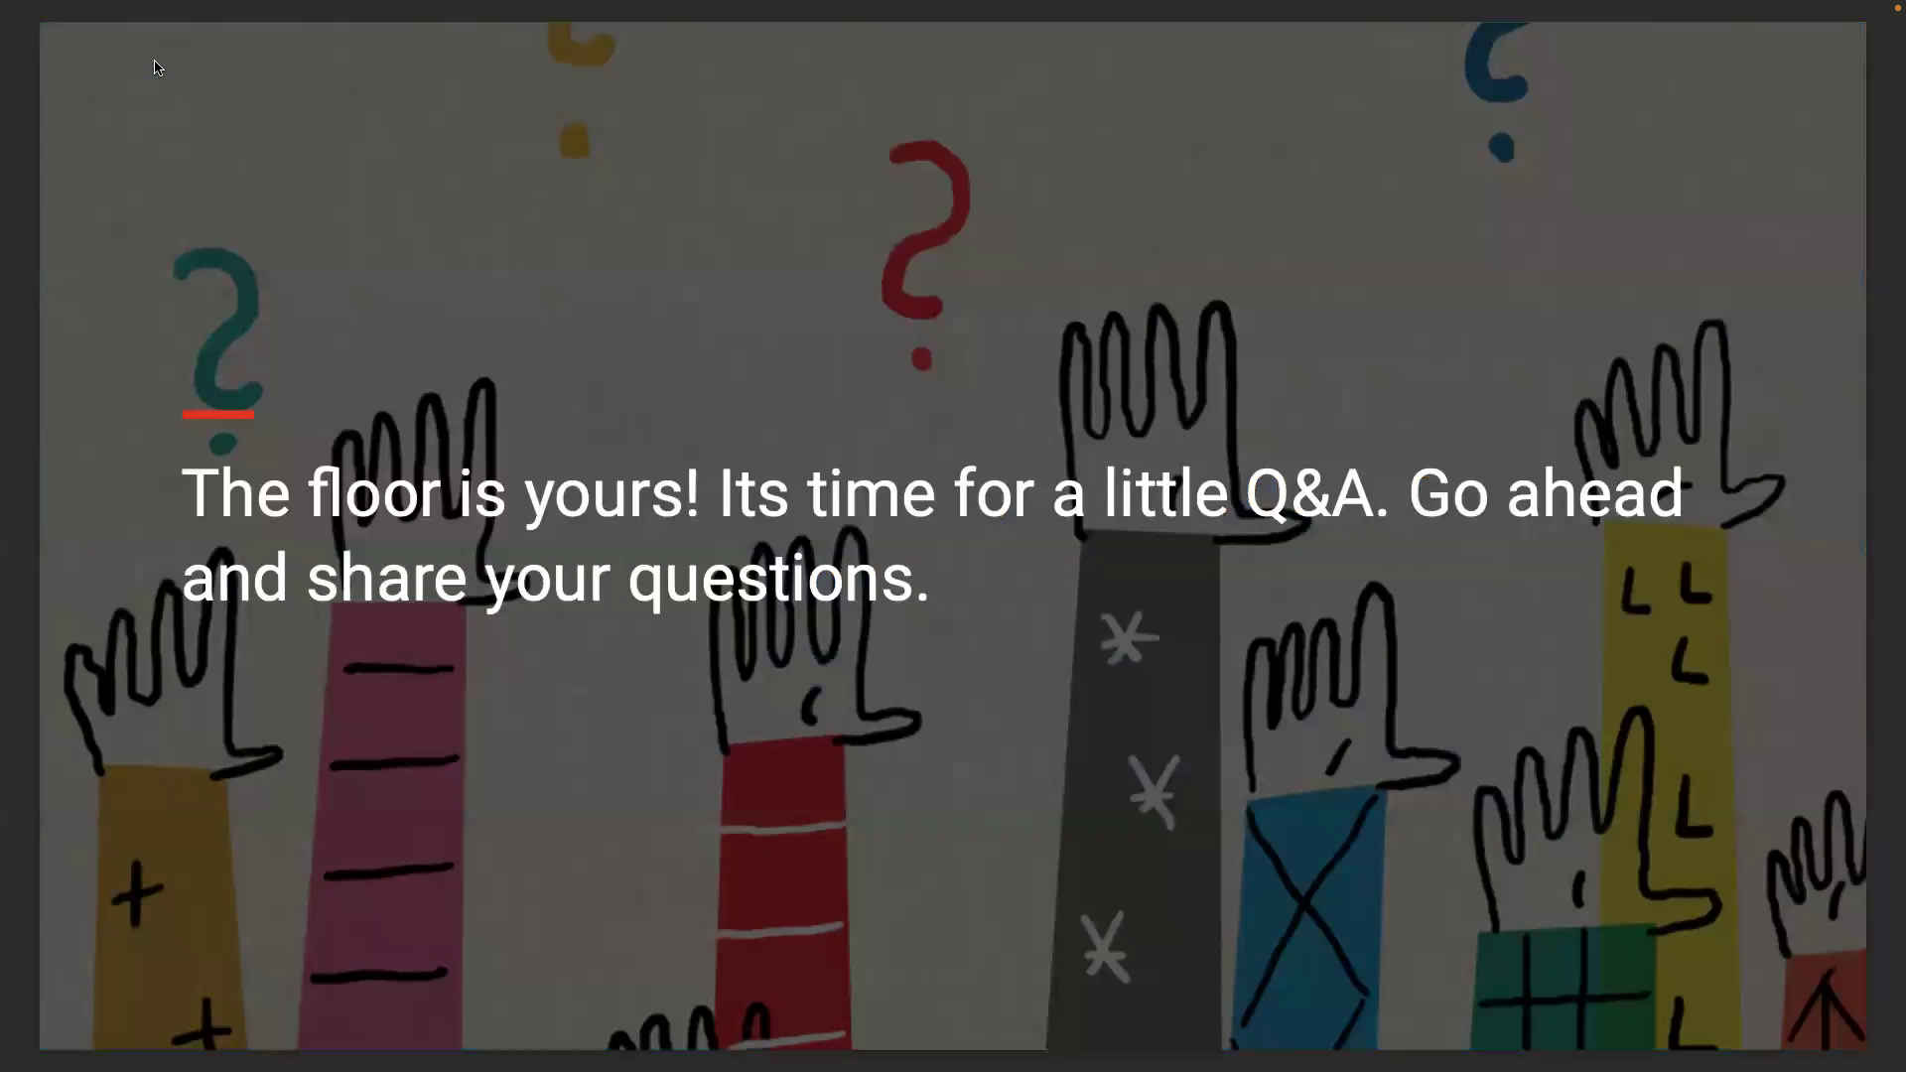
# - Page through the slides on creating early education registration records up to the one introducing the live look
pyautogui.press('Right')
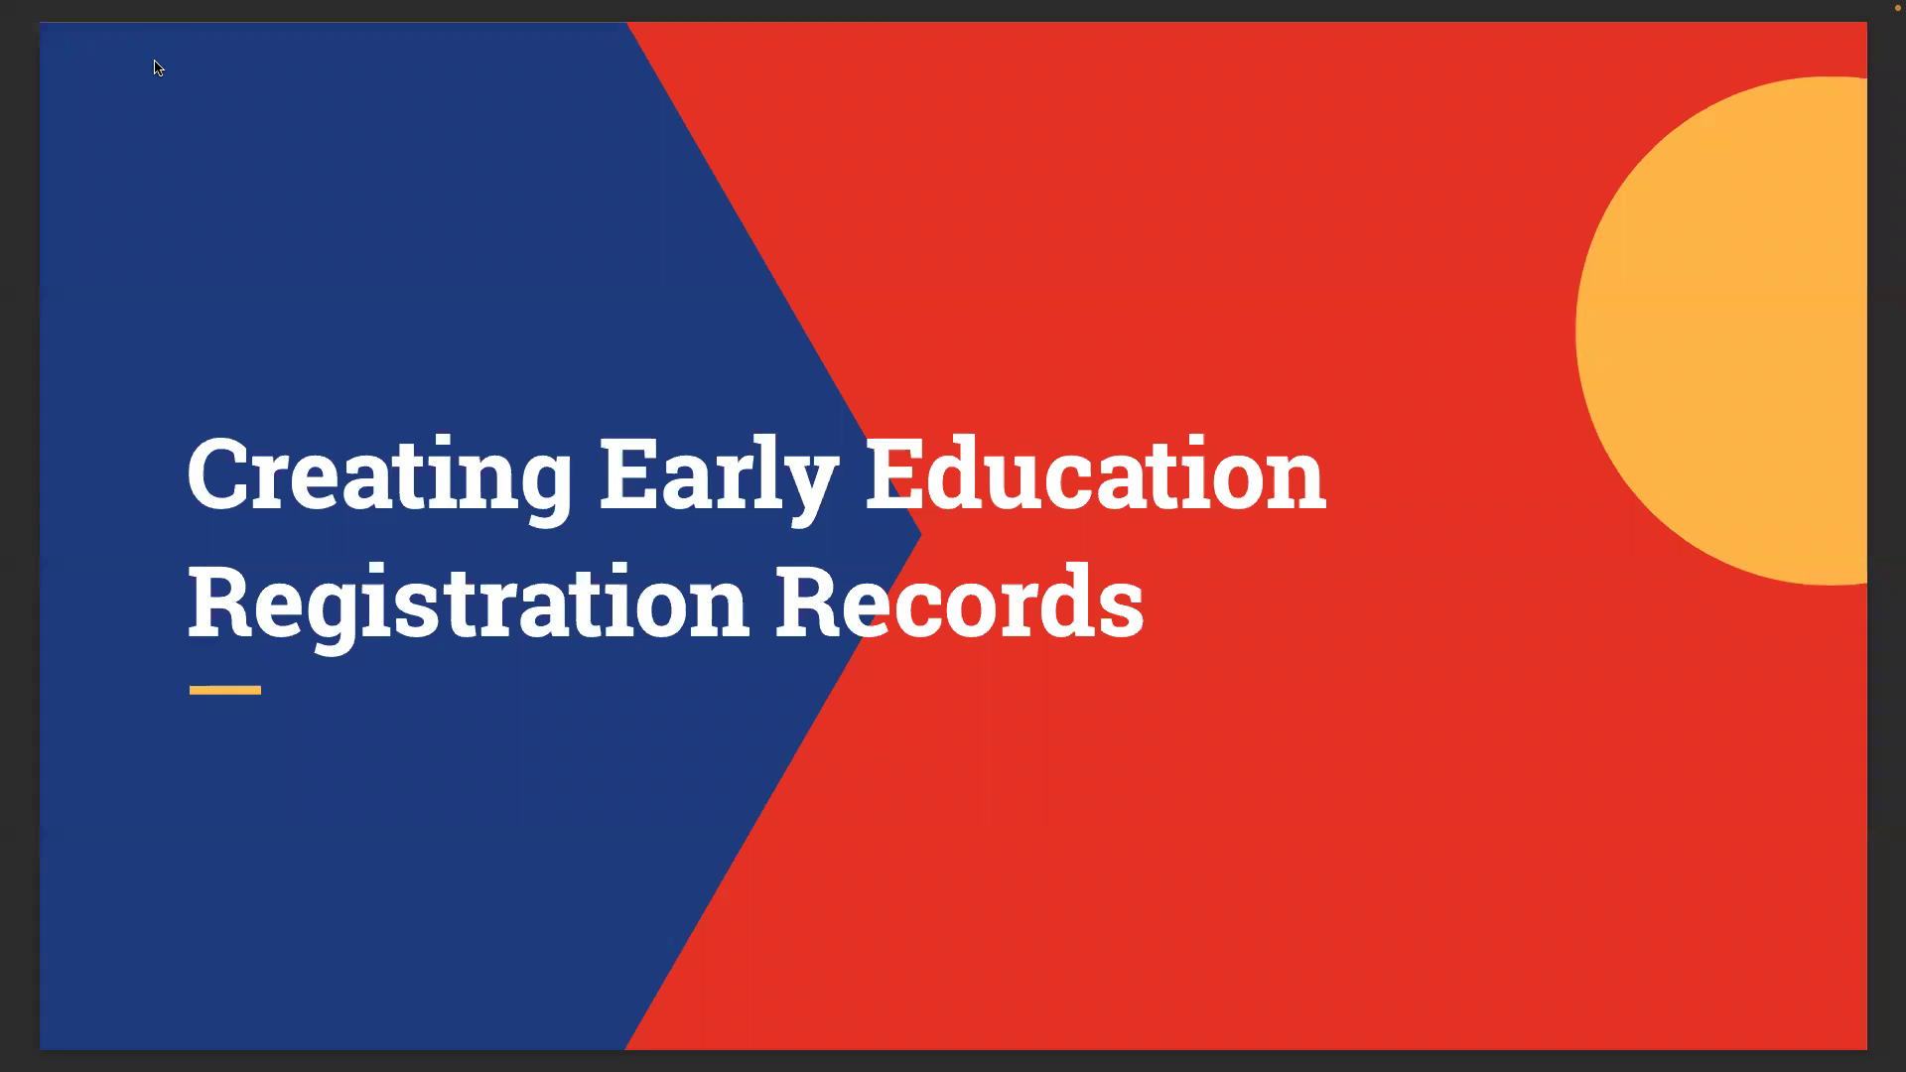
pyautogui.press('Right')
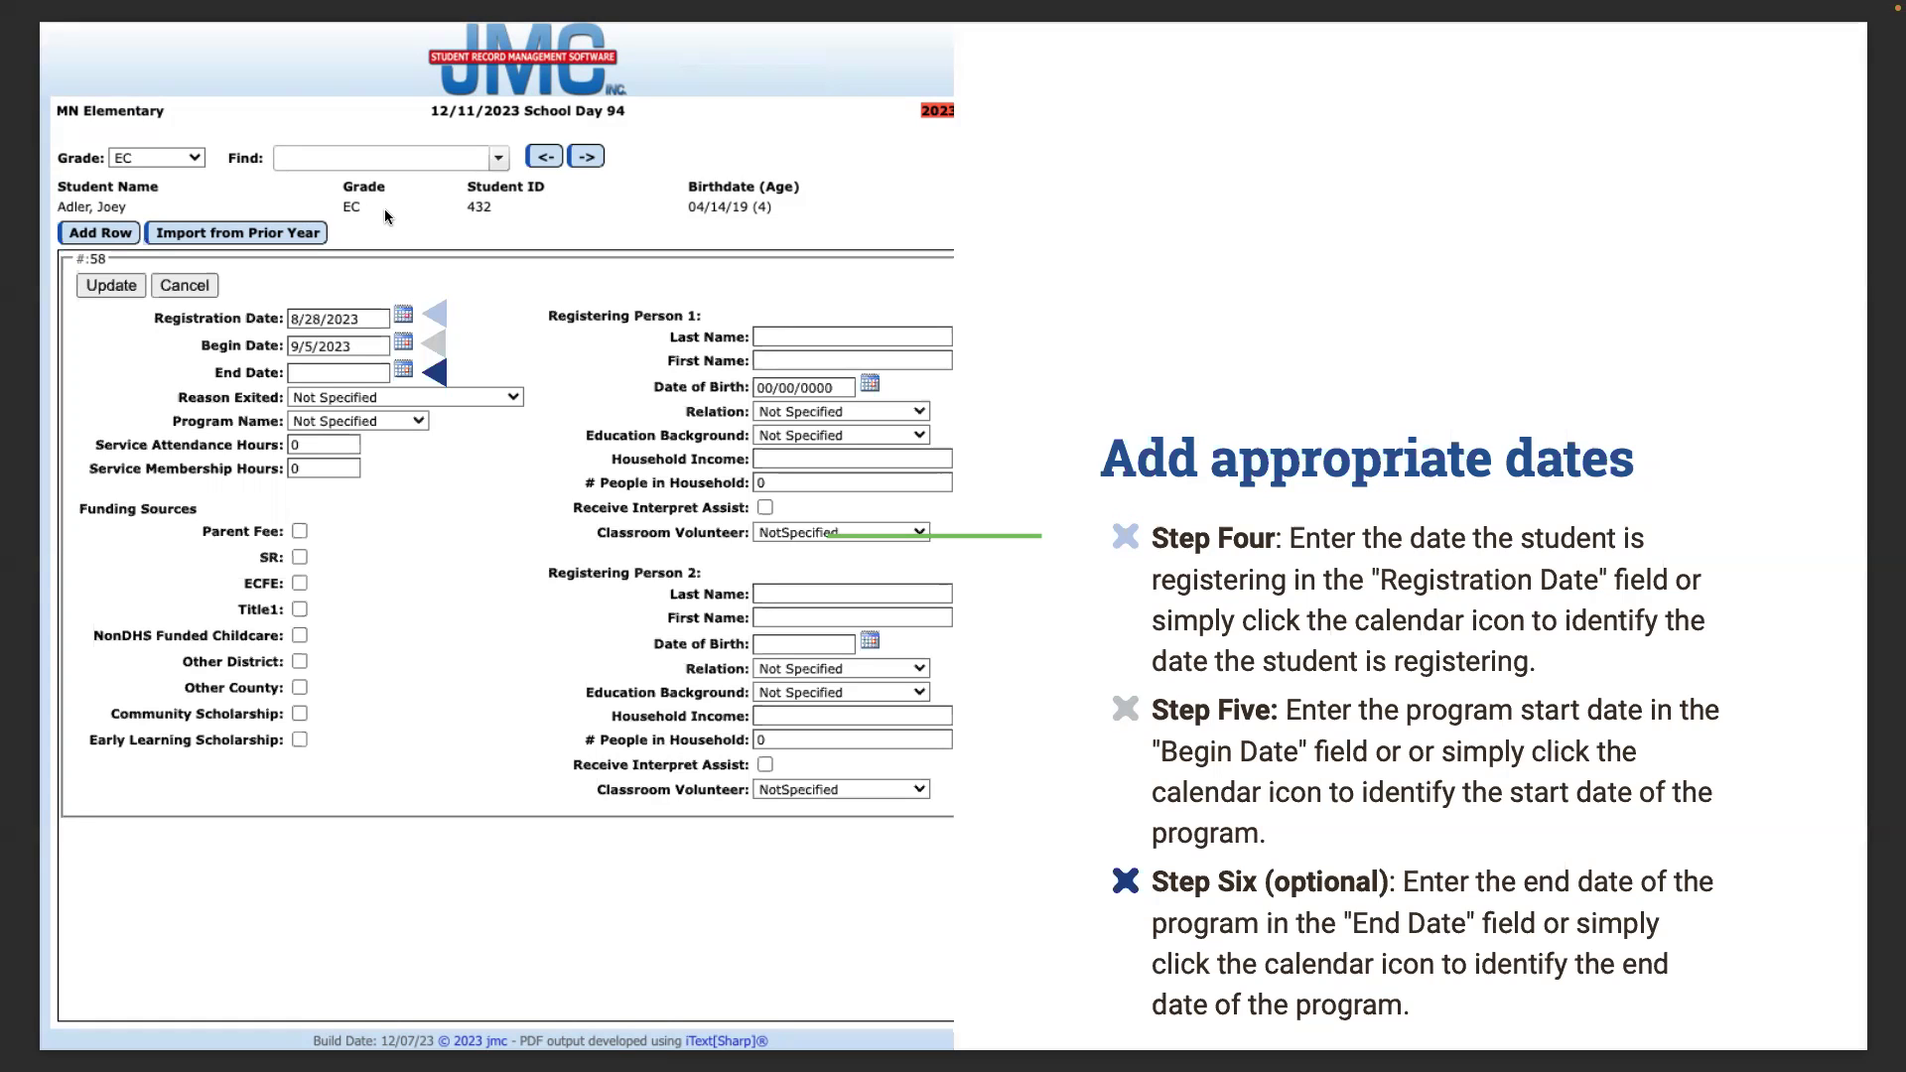
pyautogui.press('Right')
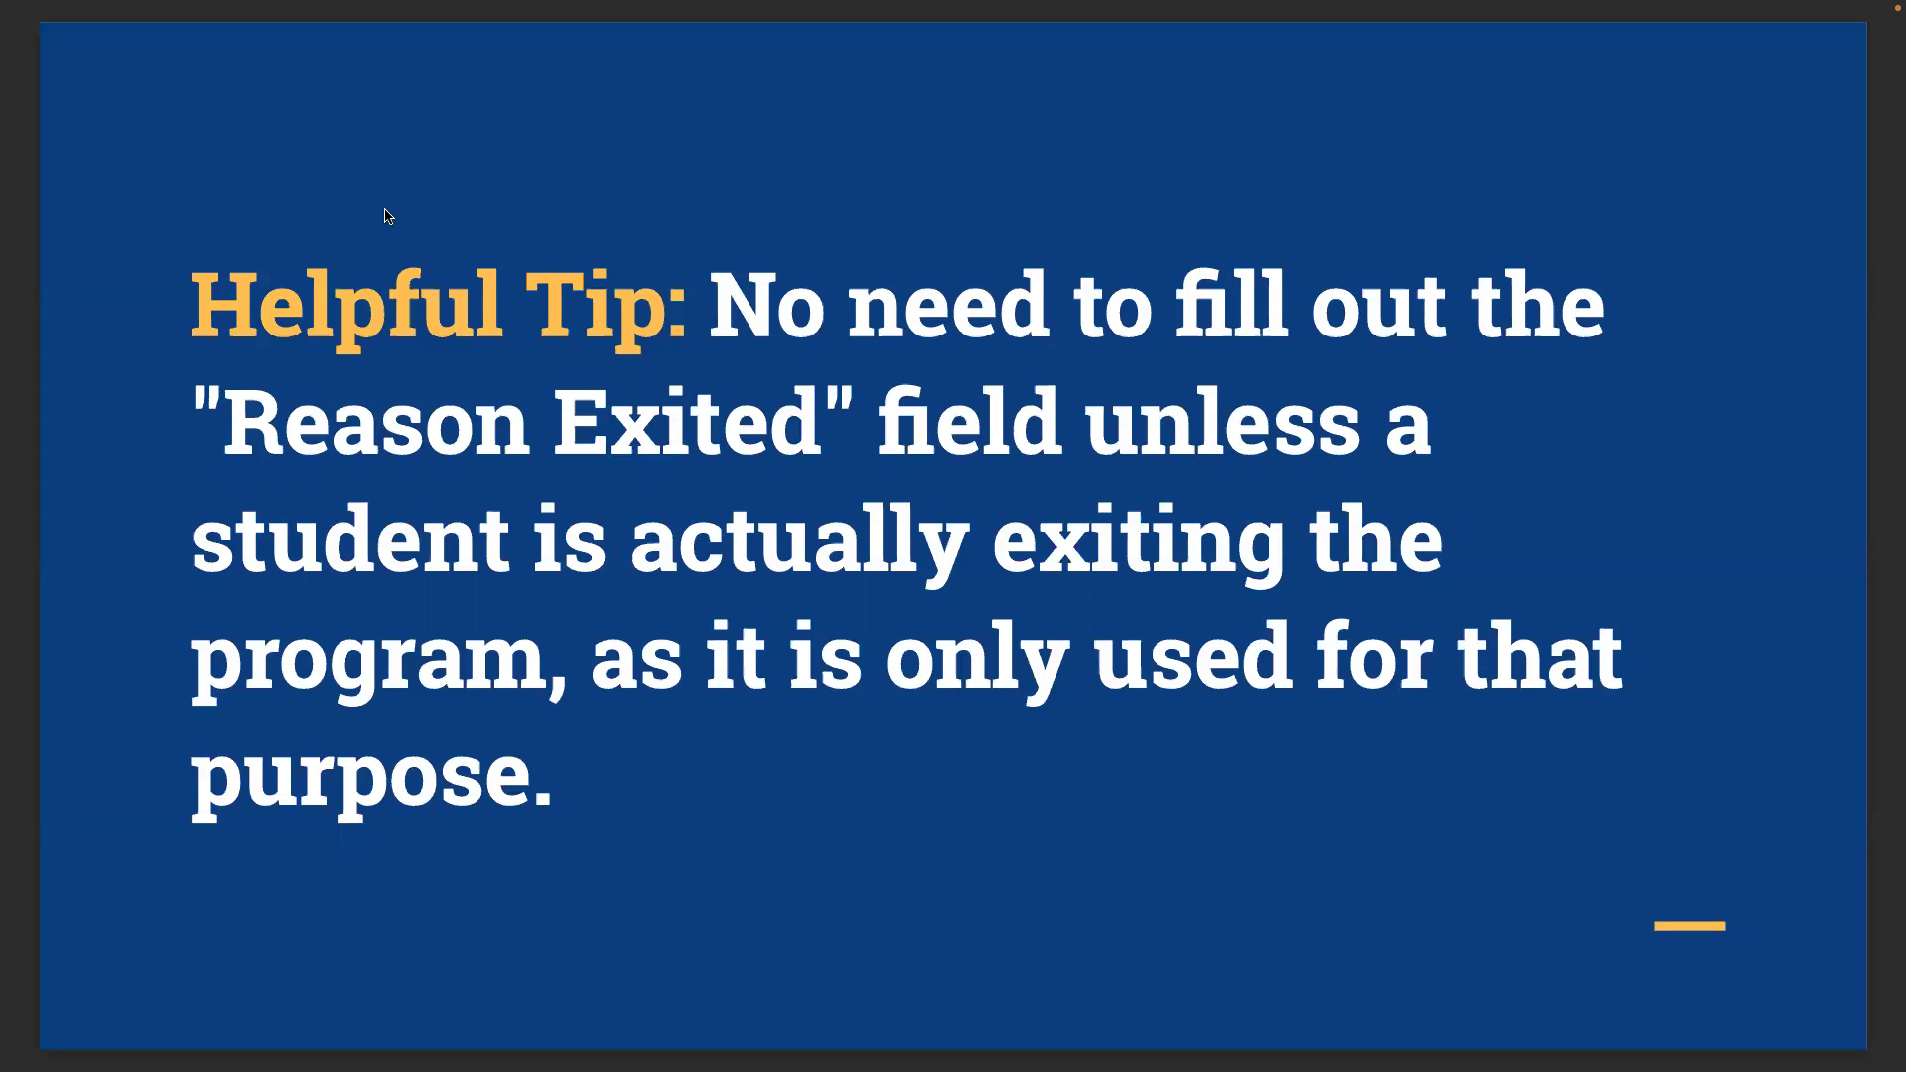
pyautogui.press('Right')
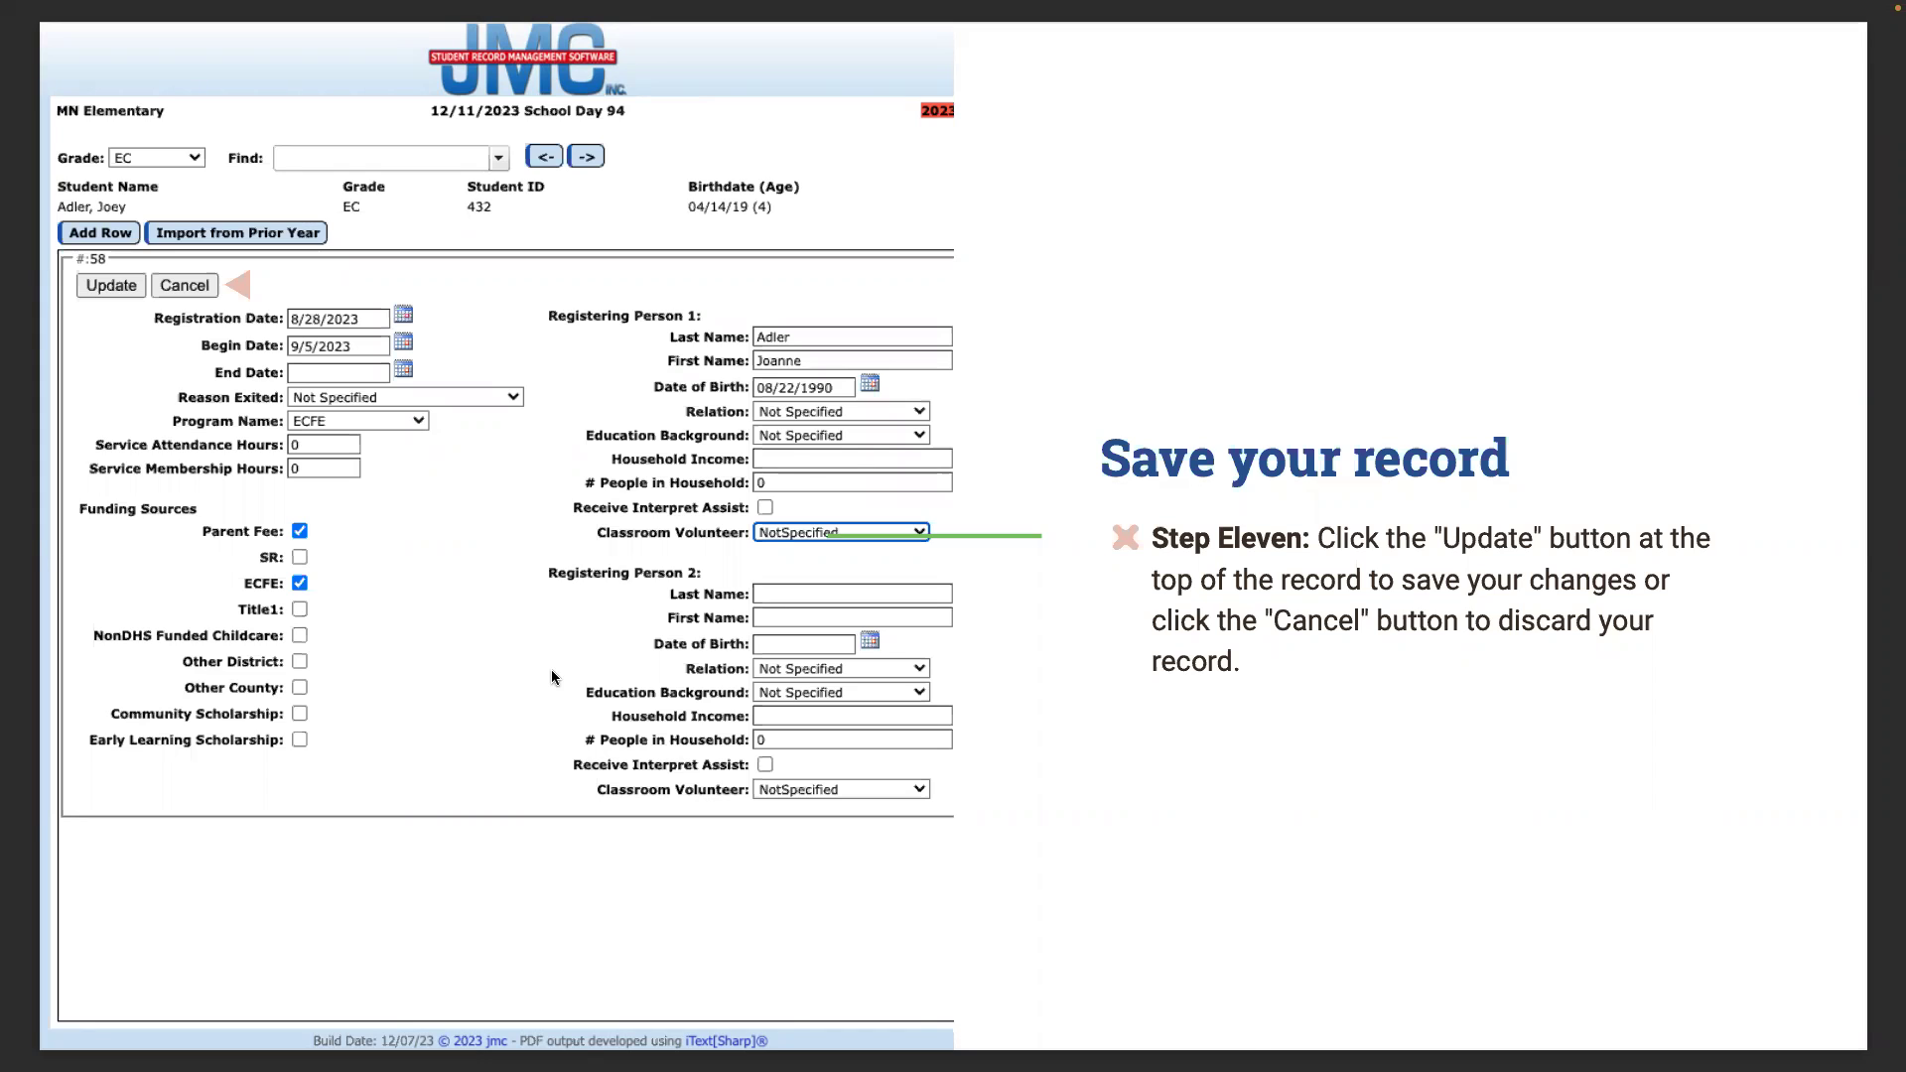
pyautogui.press('Right')
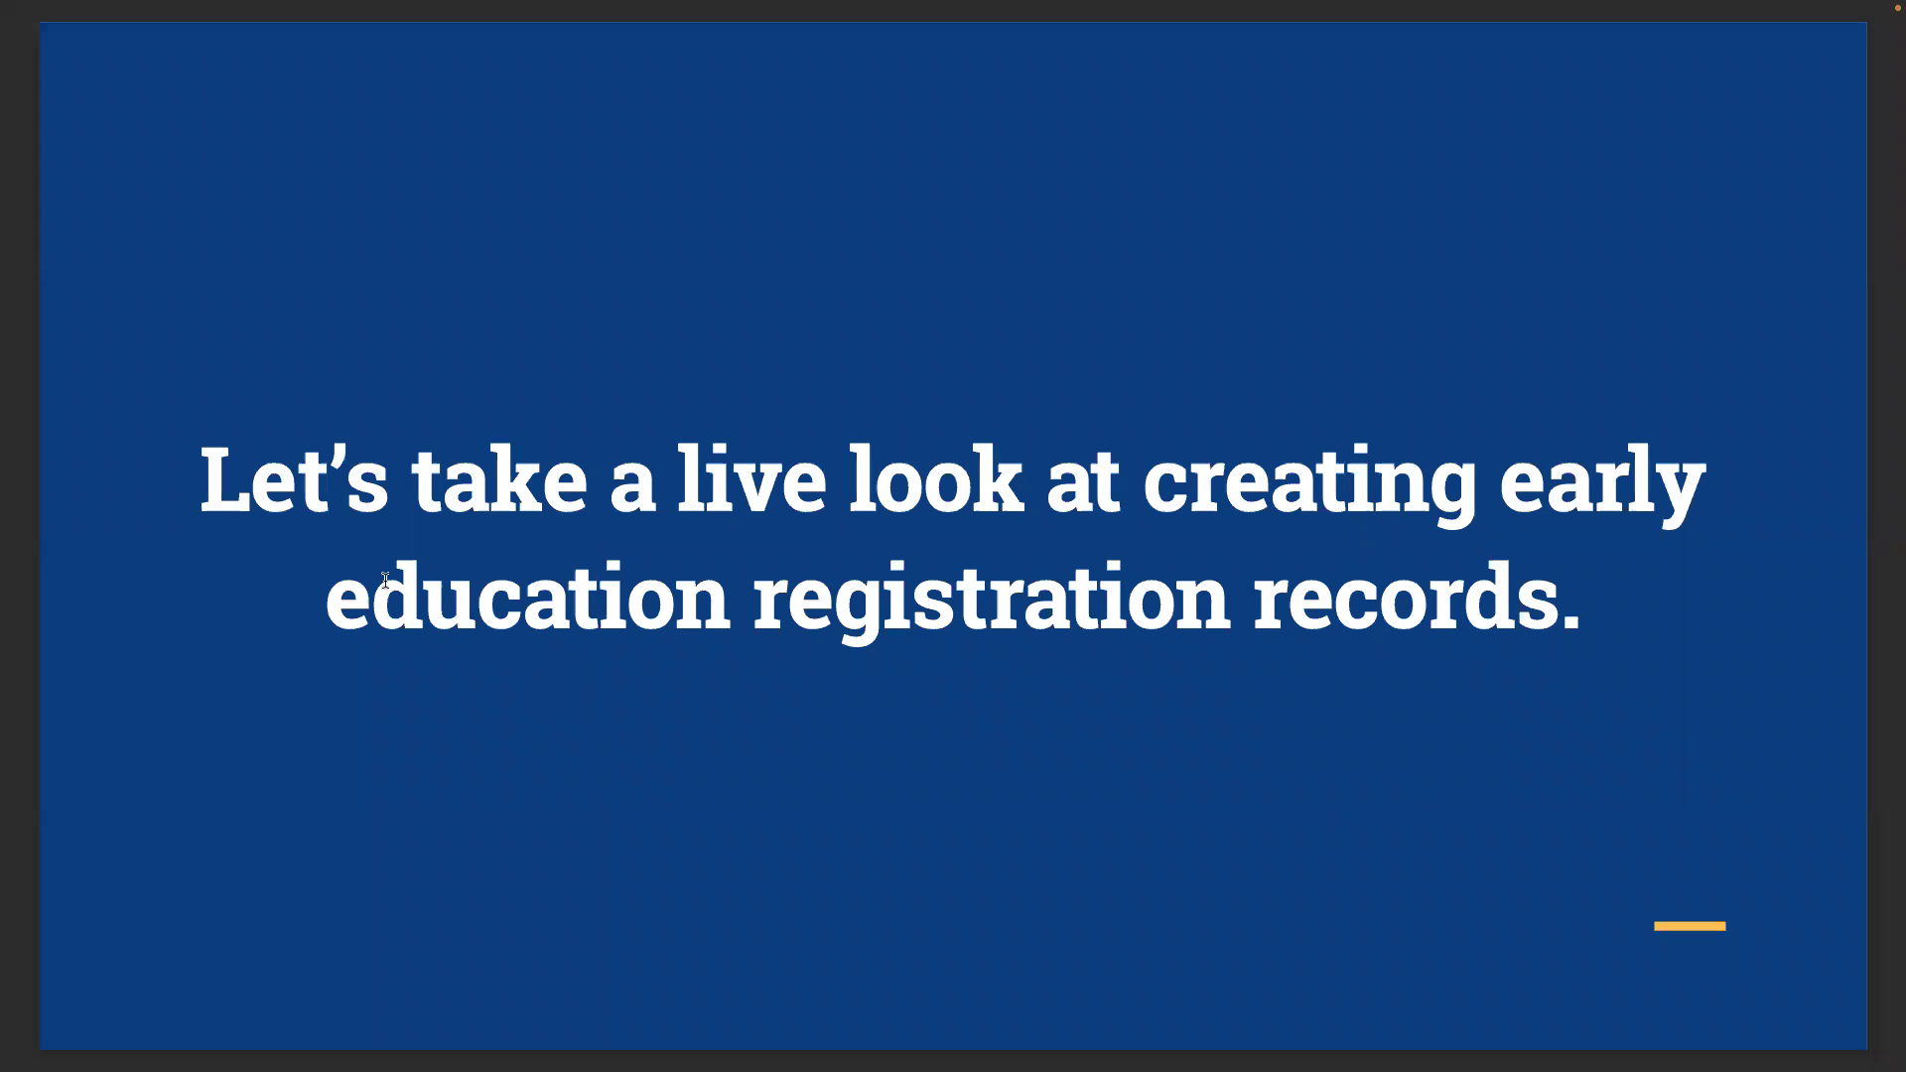
# - Leave the full-screen slides and switch to the JMC site in Chrome, shown full screen
pyautogui.moveTo(223, 5)
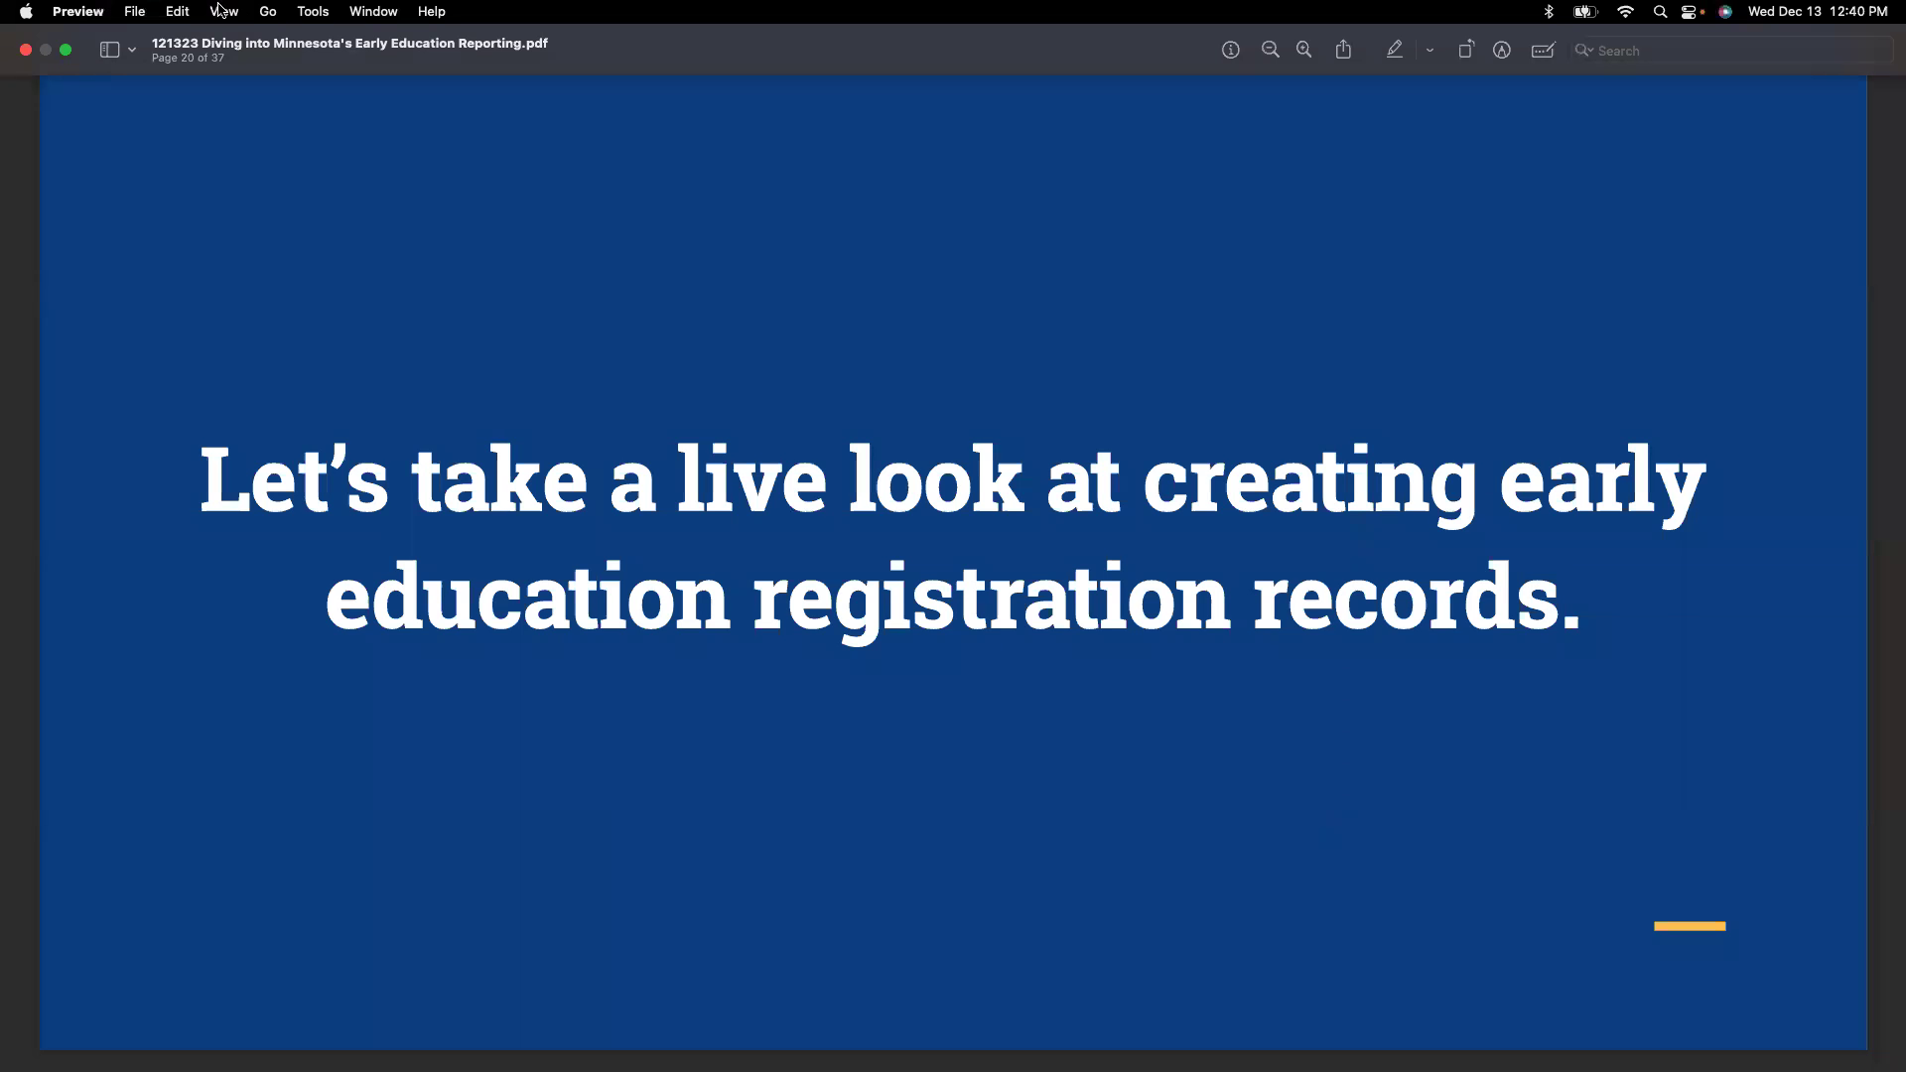
pyautogui.click(66, 50)
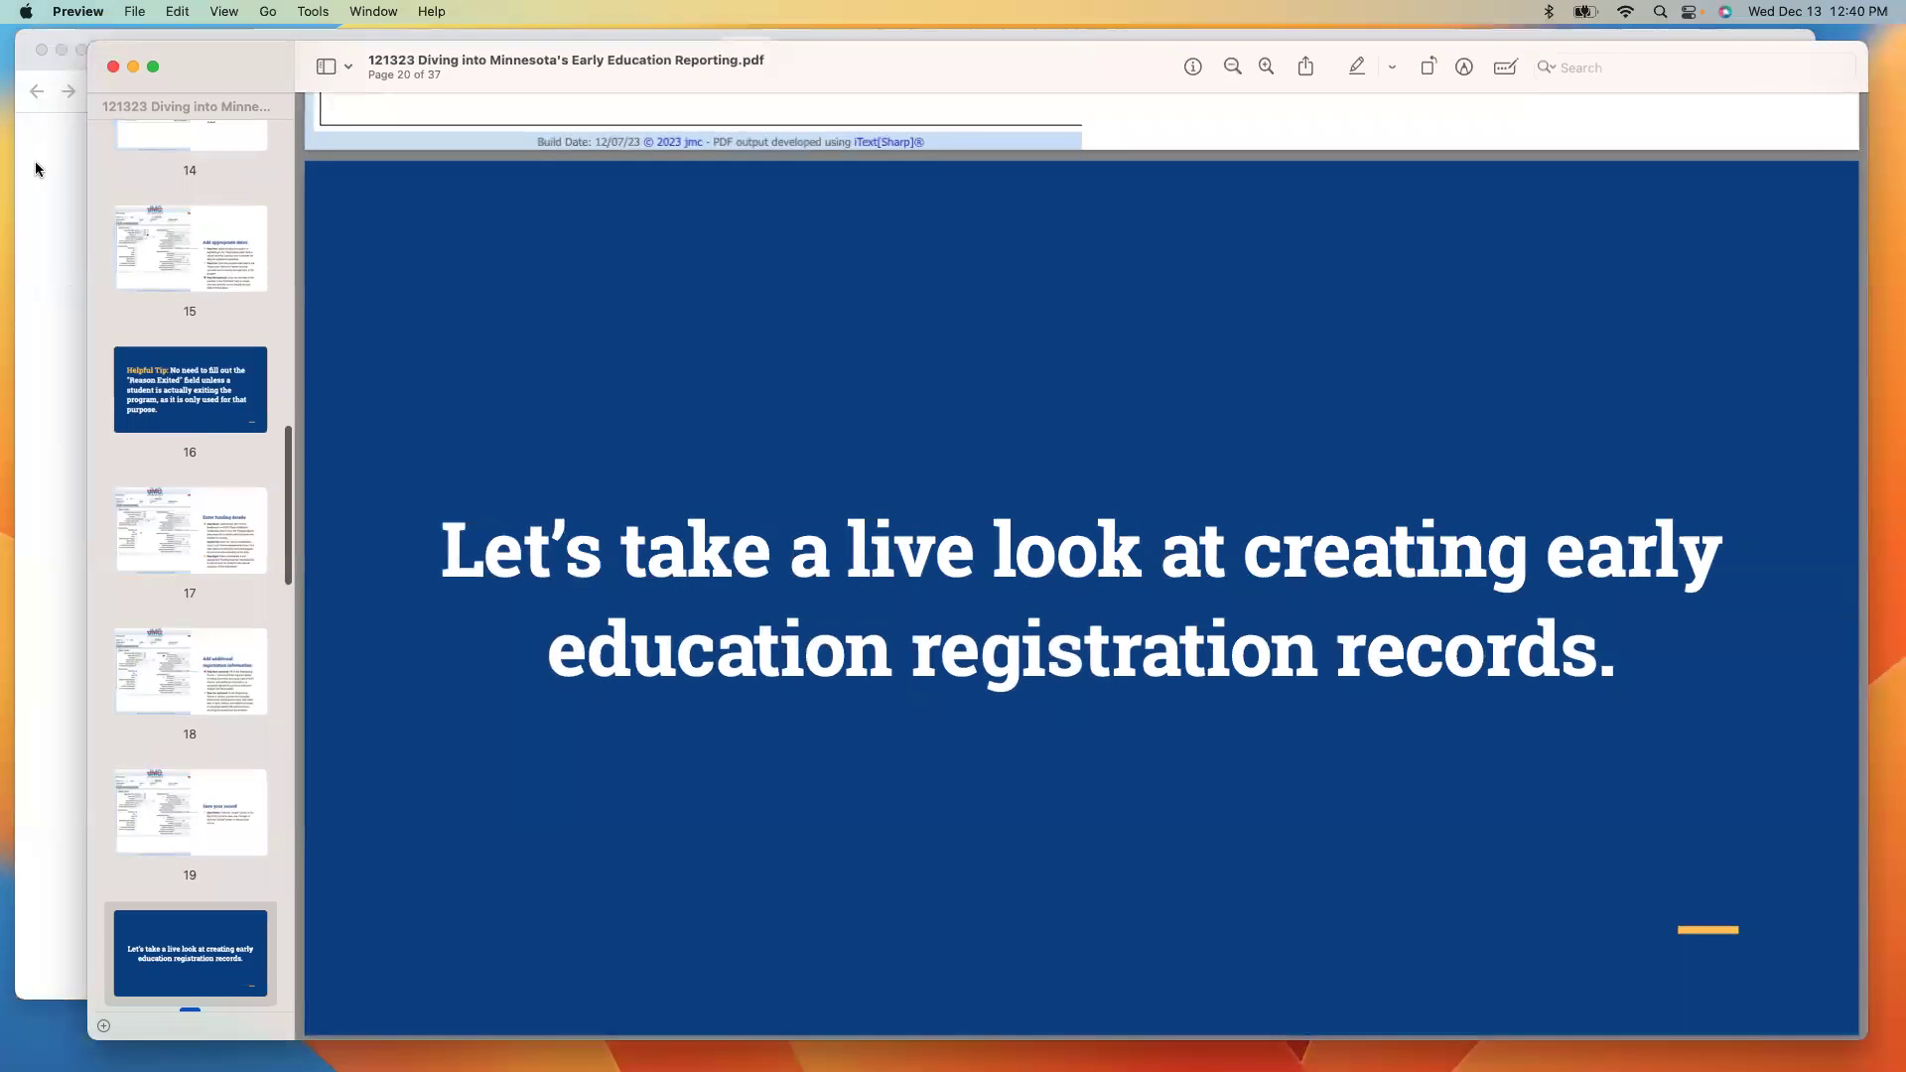
pyautogui.click(38, 168)
pyautogui.click(82, 52)
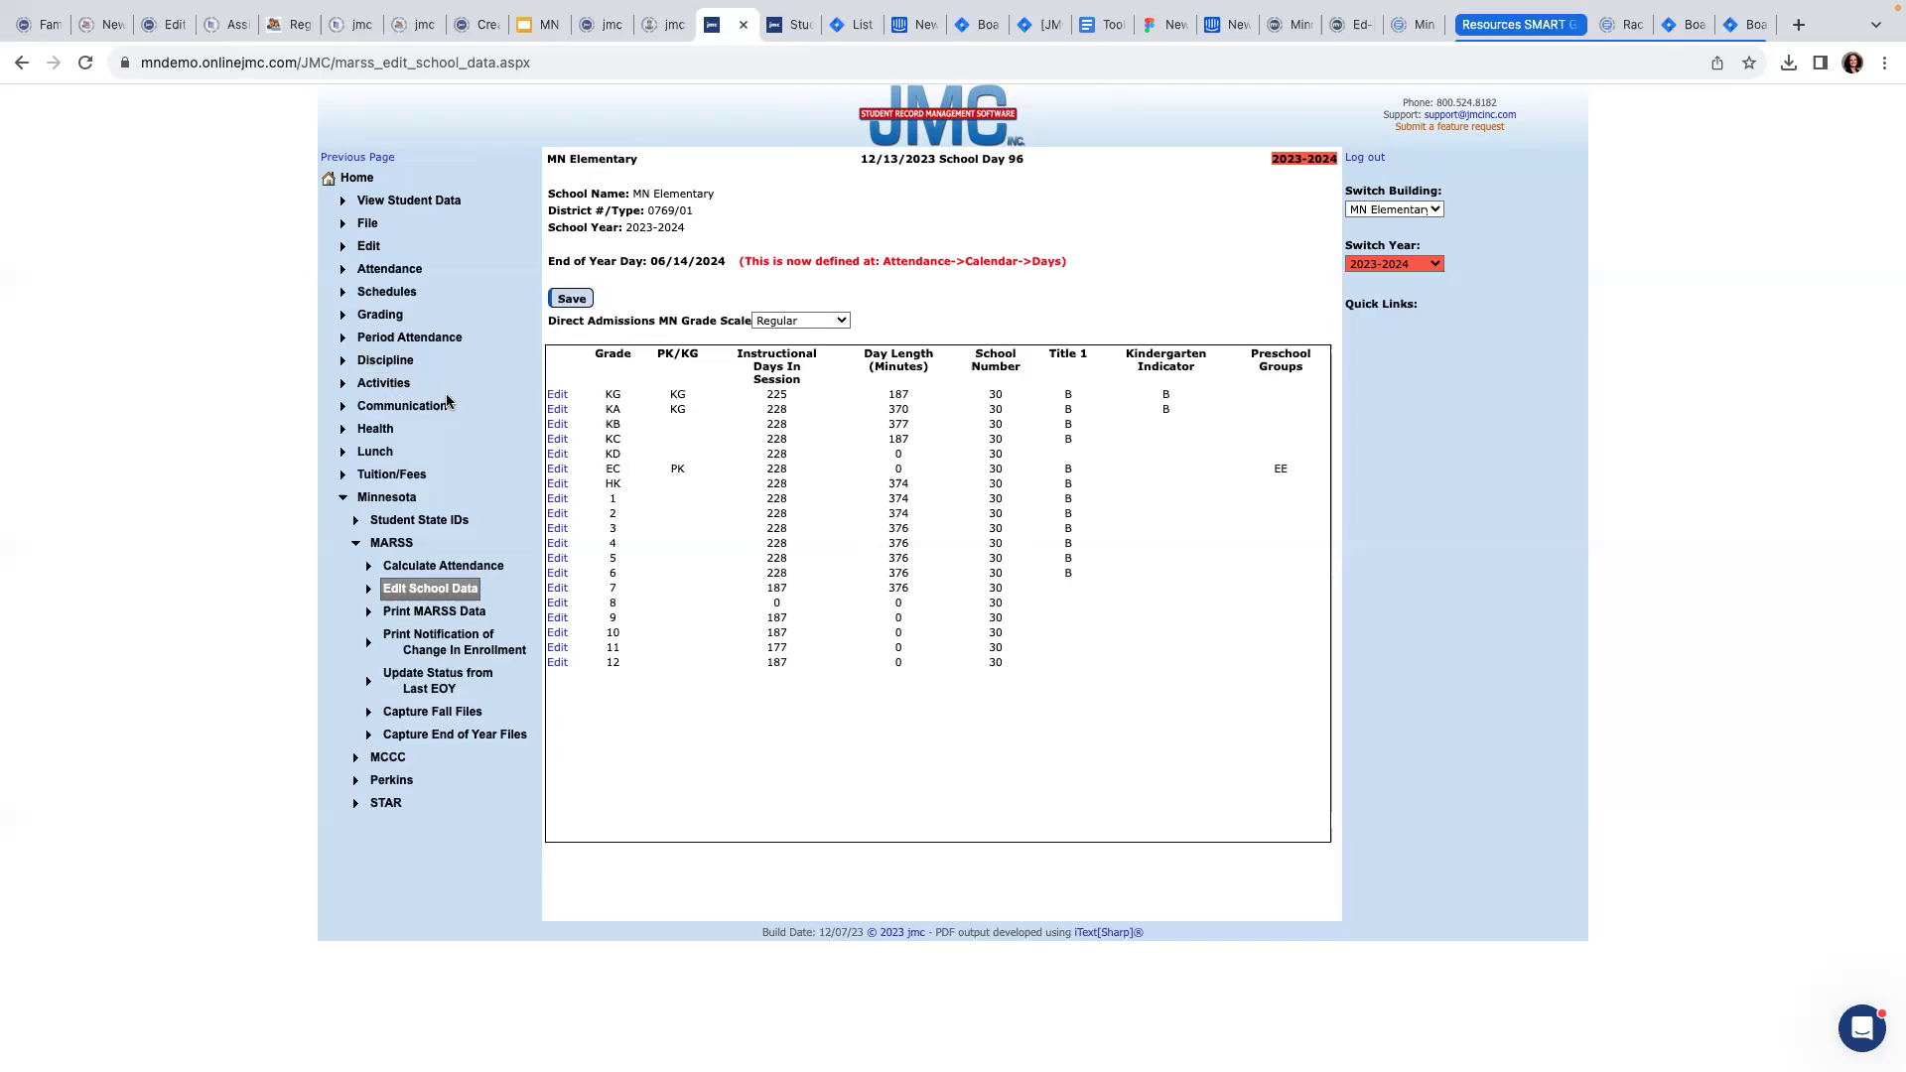
# - Reopen the grade EC row for editing, review the Preschool Groups options while keeping EE selected, and update the row
pyautogui.click(556, 470)
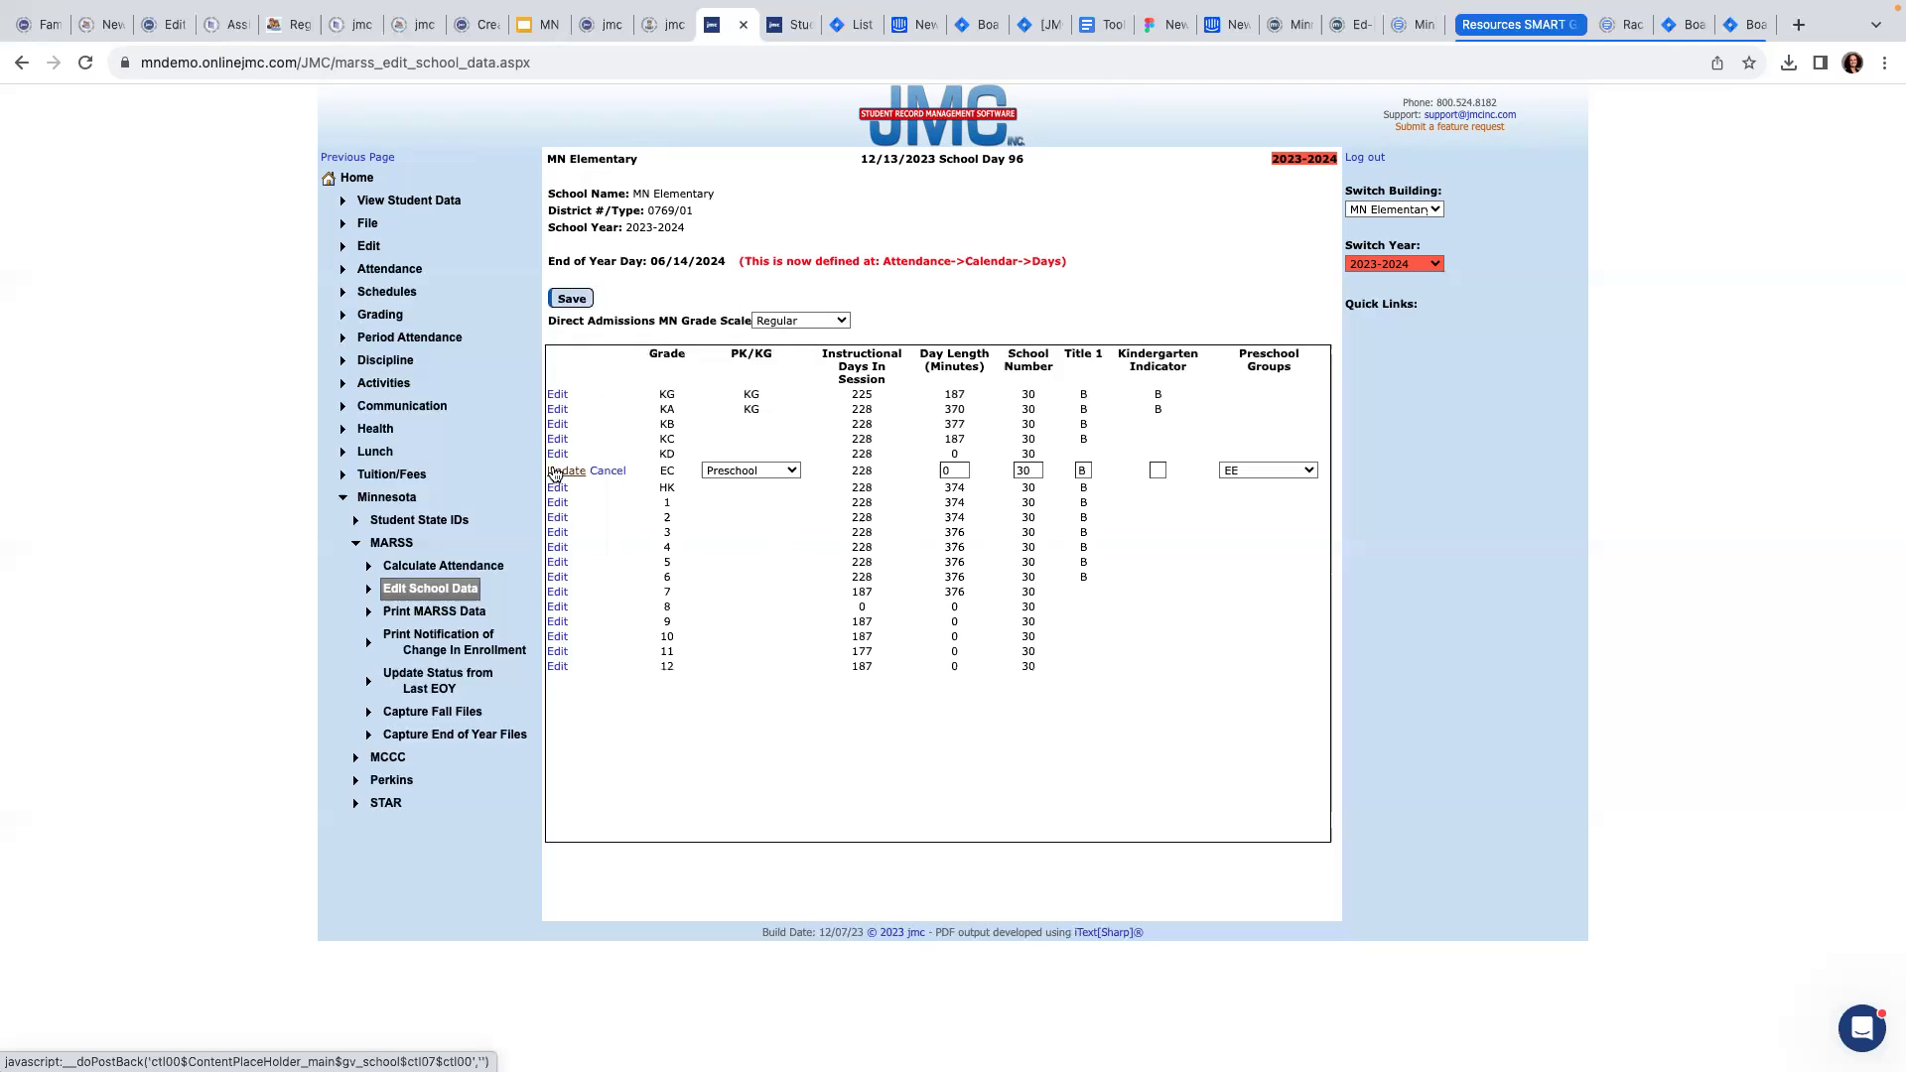
pyautogui.click(1294, 472)
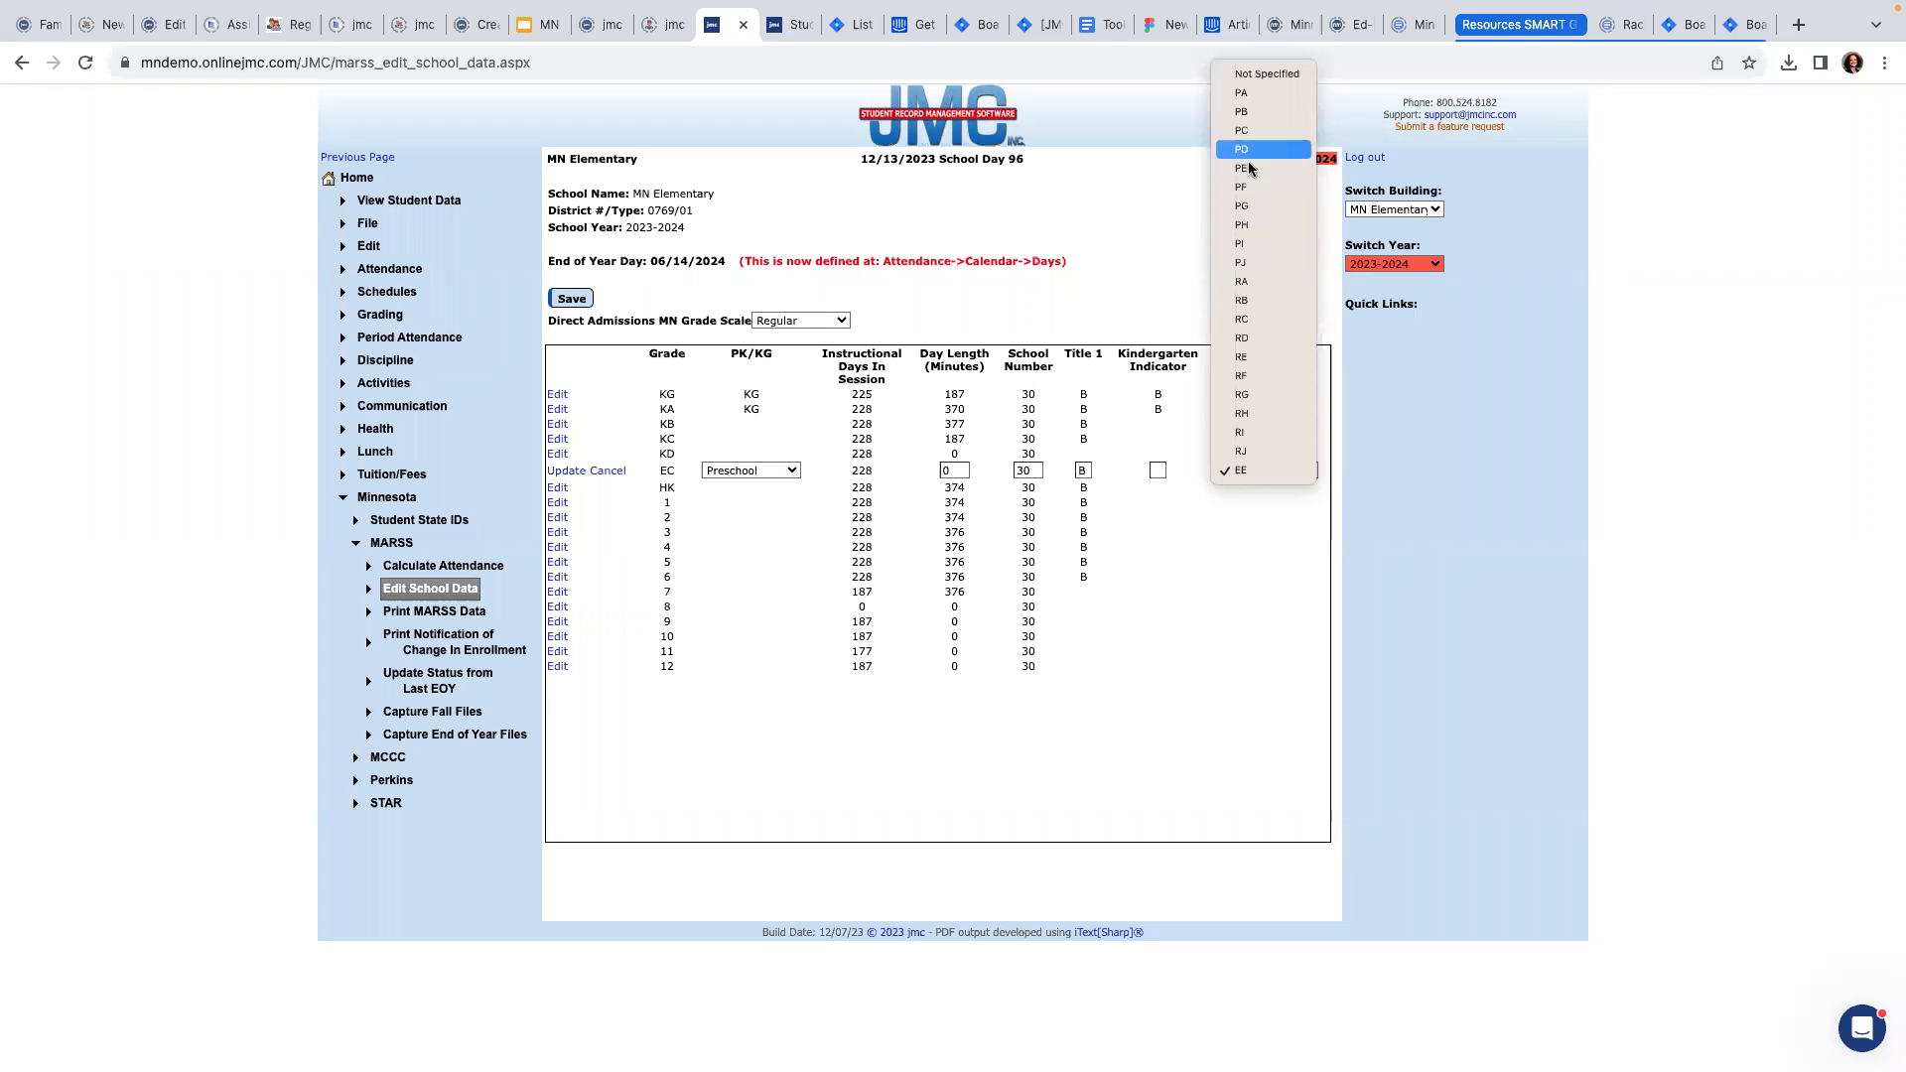
pyautogui.click(1224, 473)
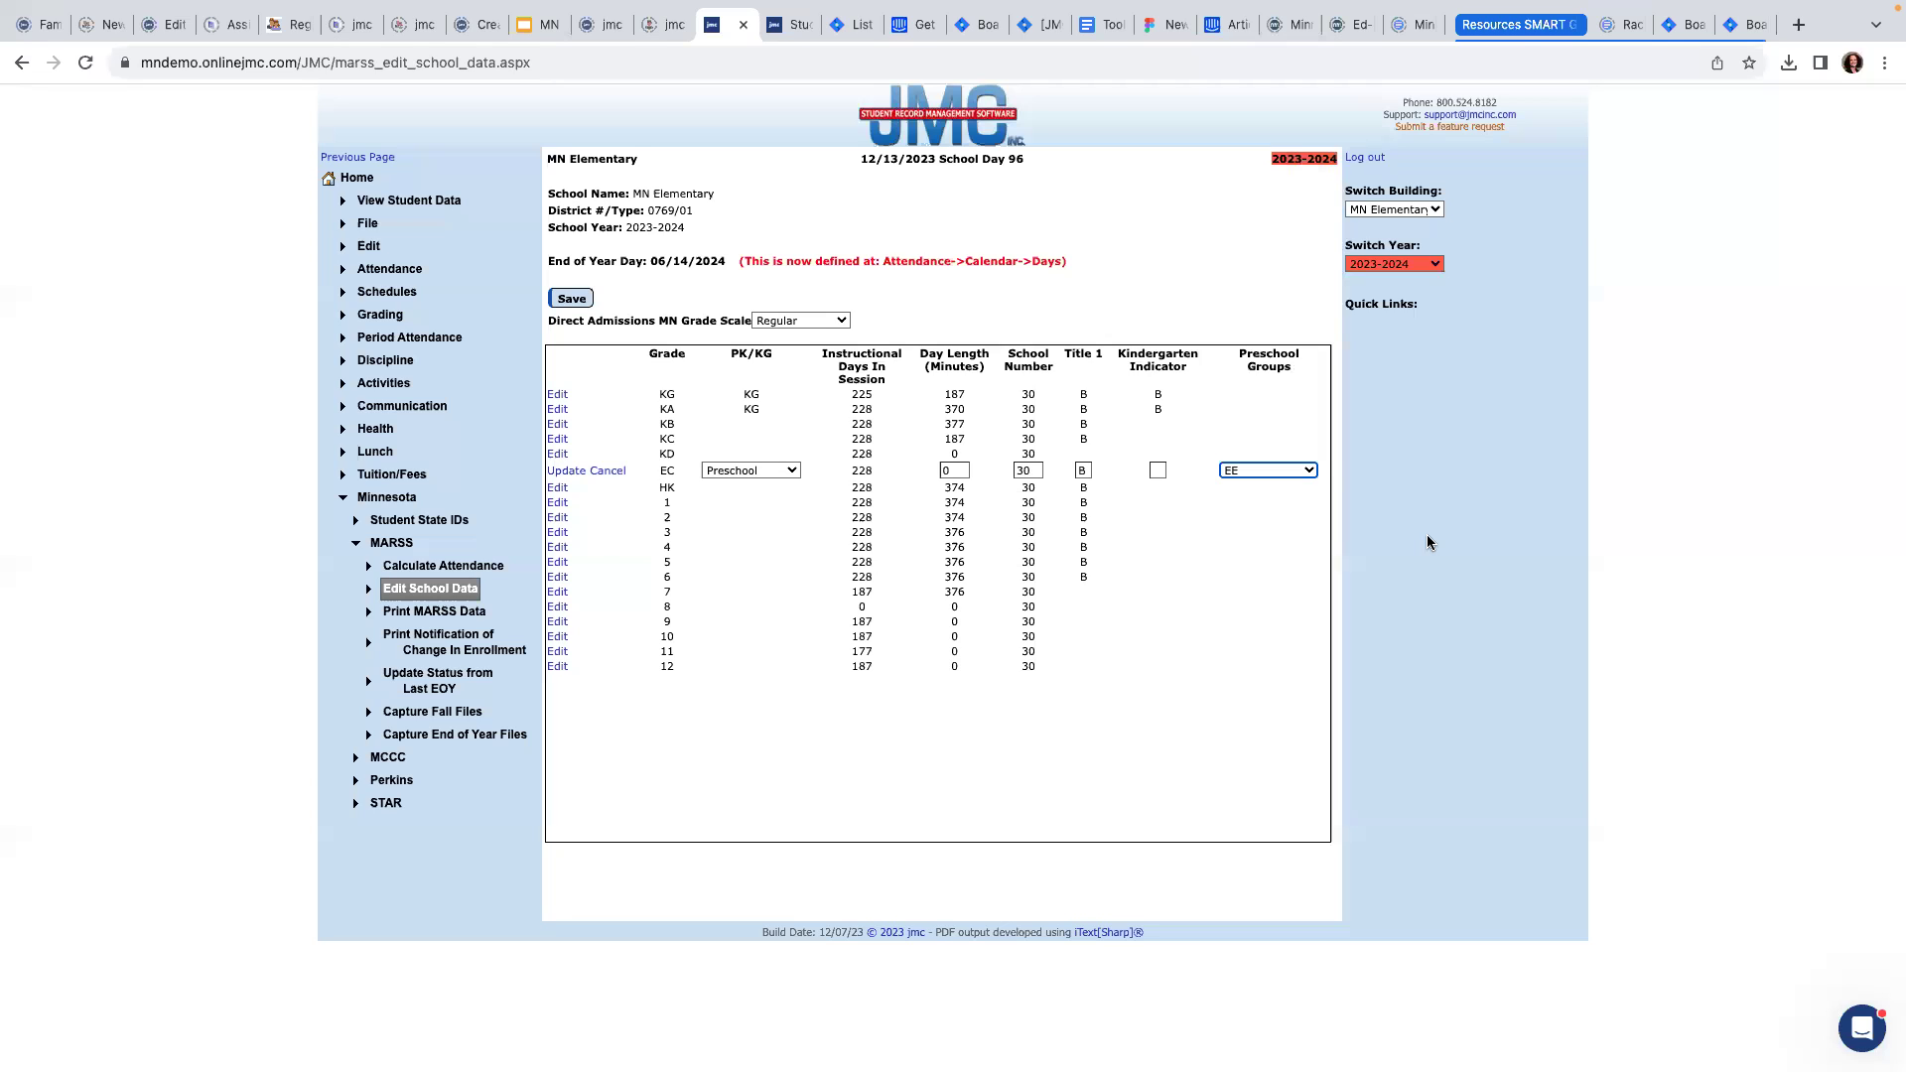
pyautogui.click(1309, 472)
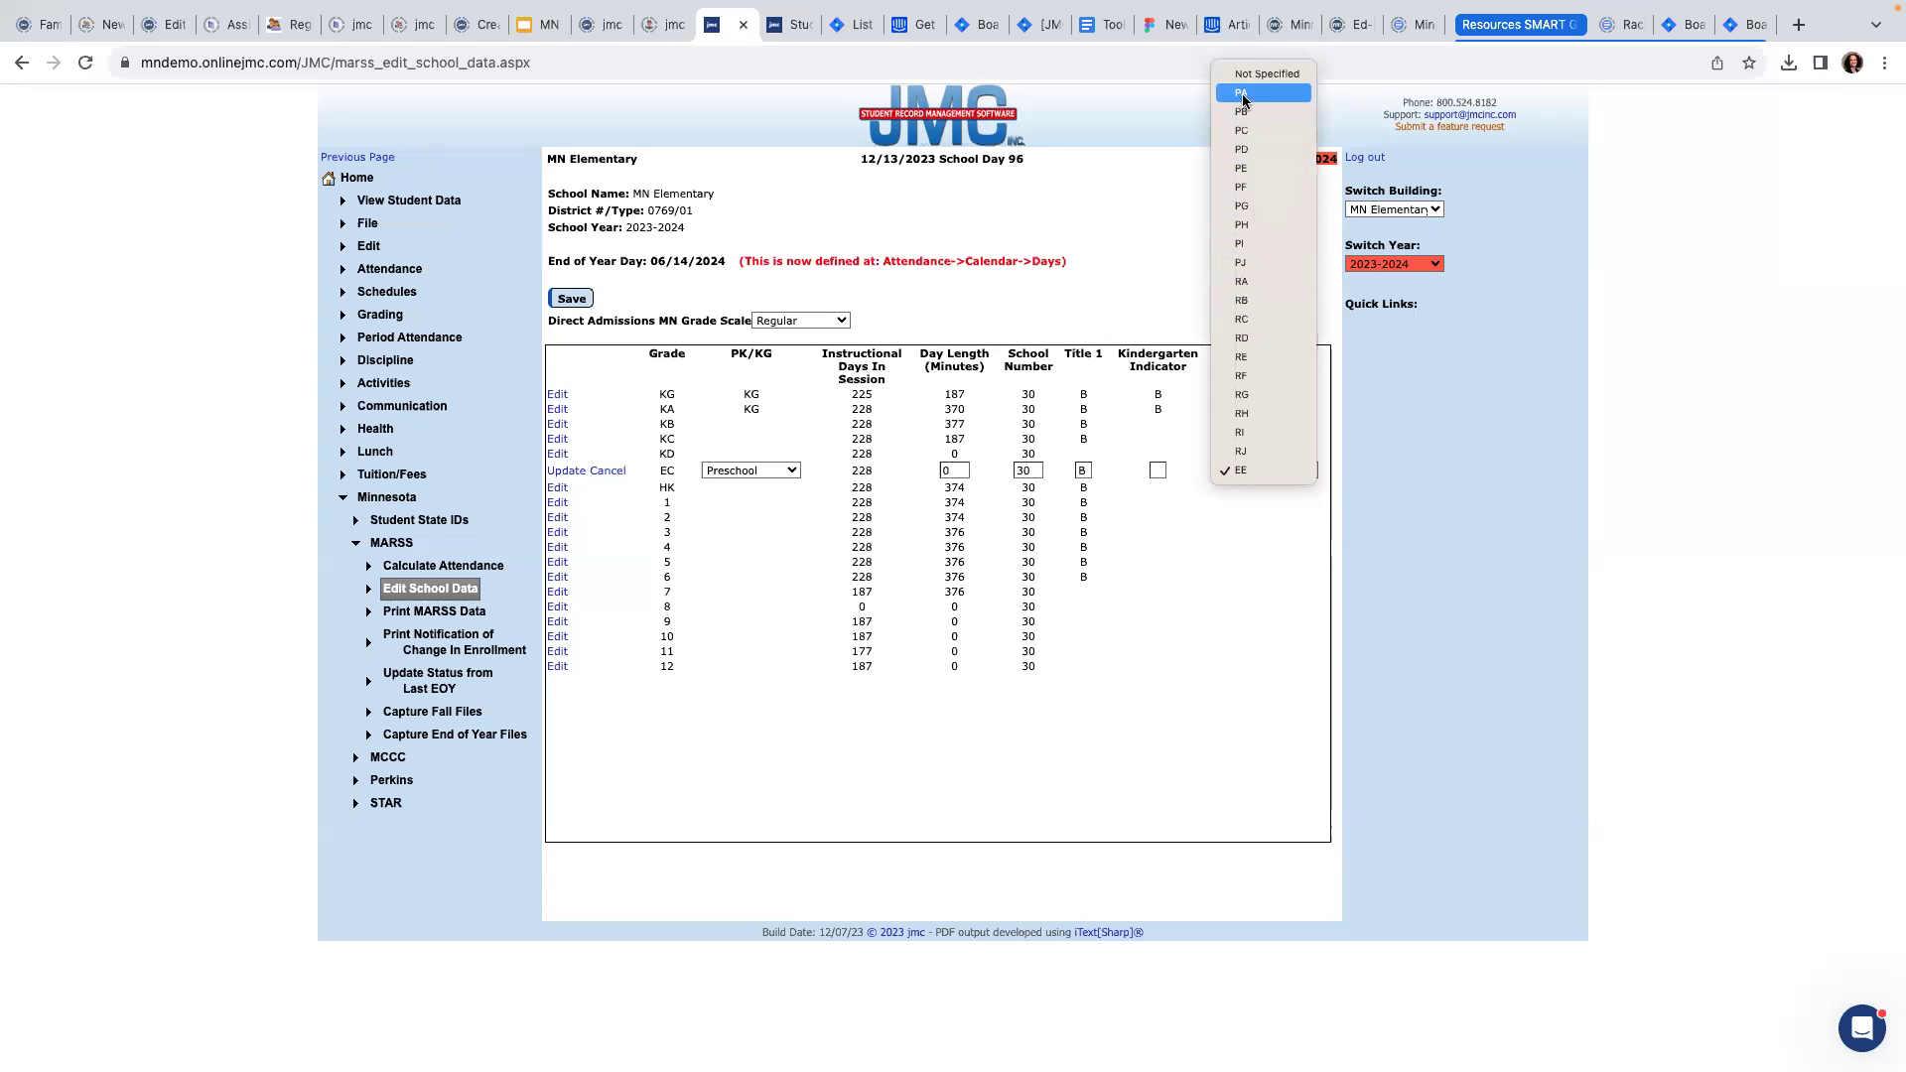
pyautogui.click(1491, 485)
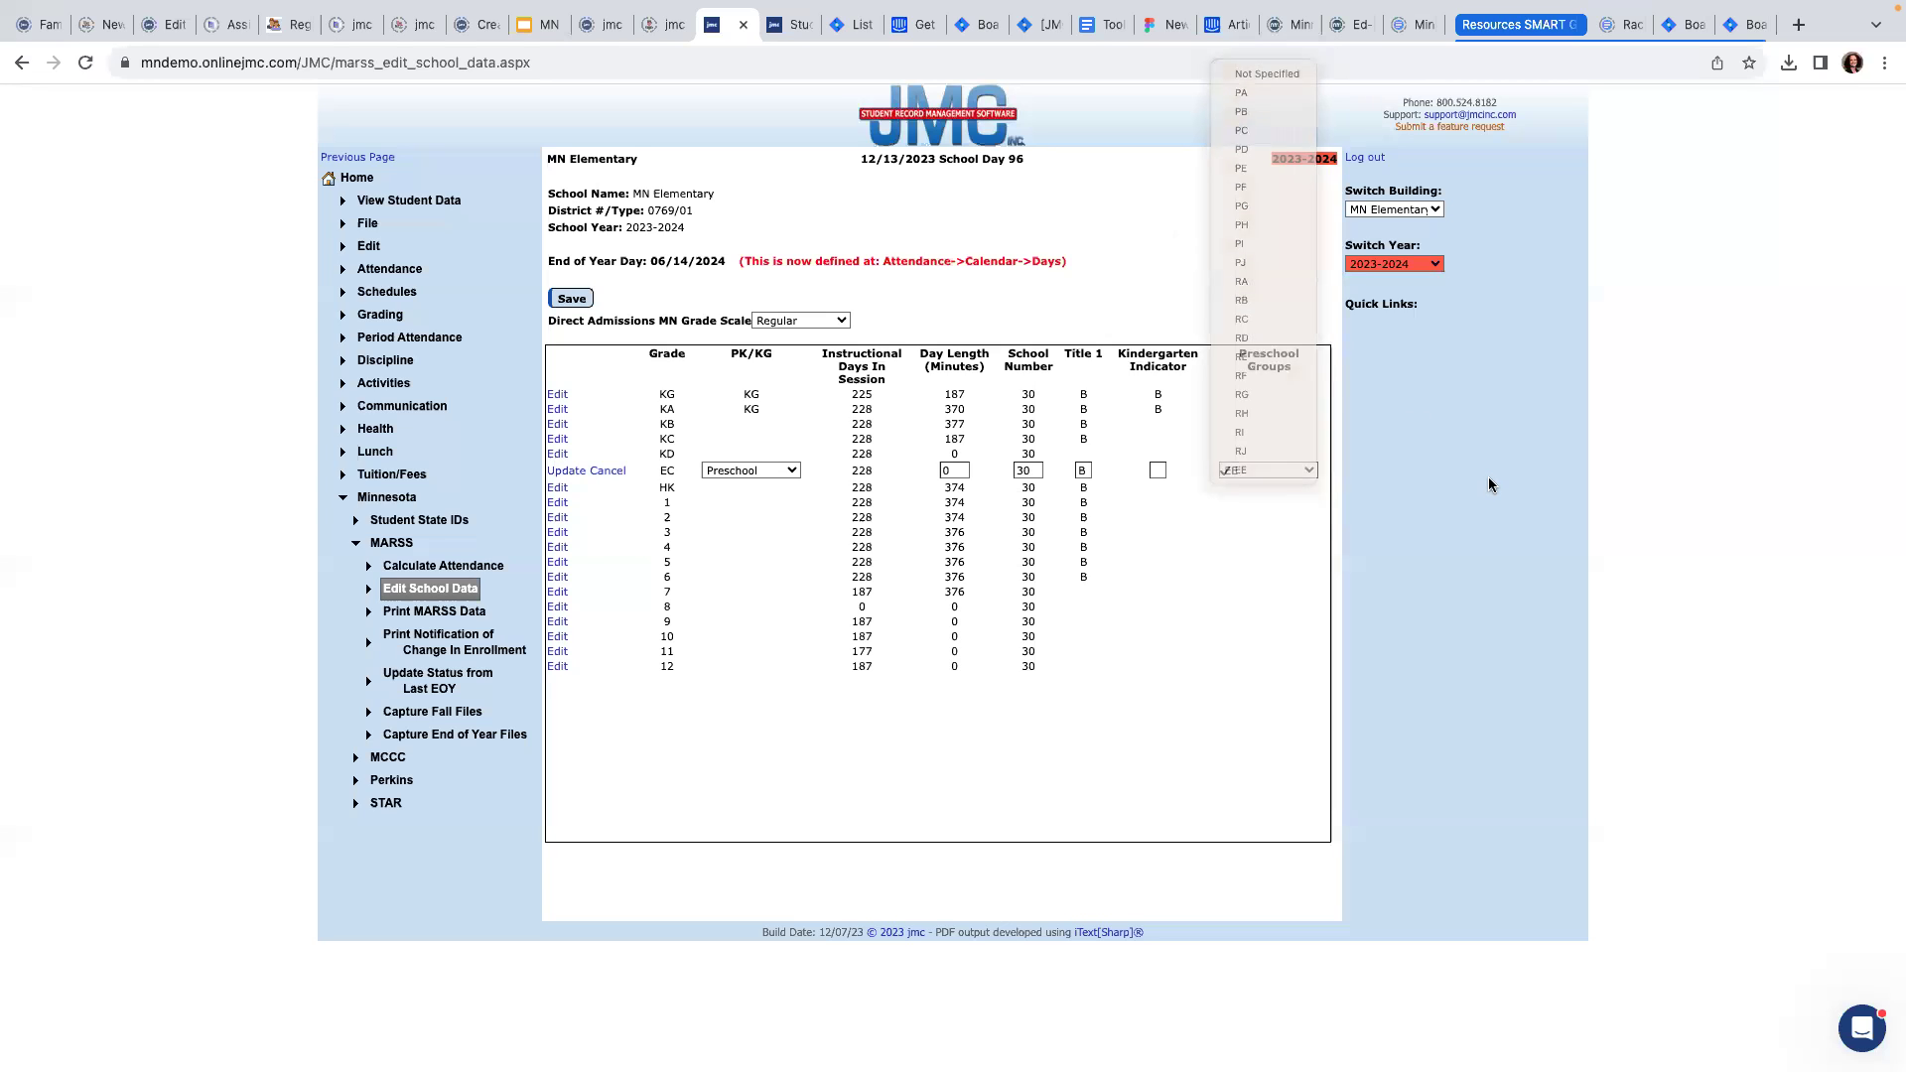
pyautogui.click(567, 472)
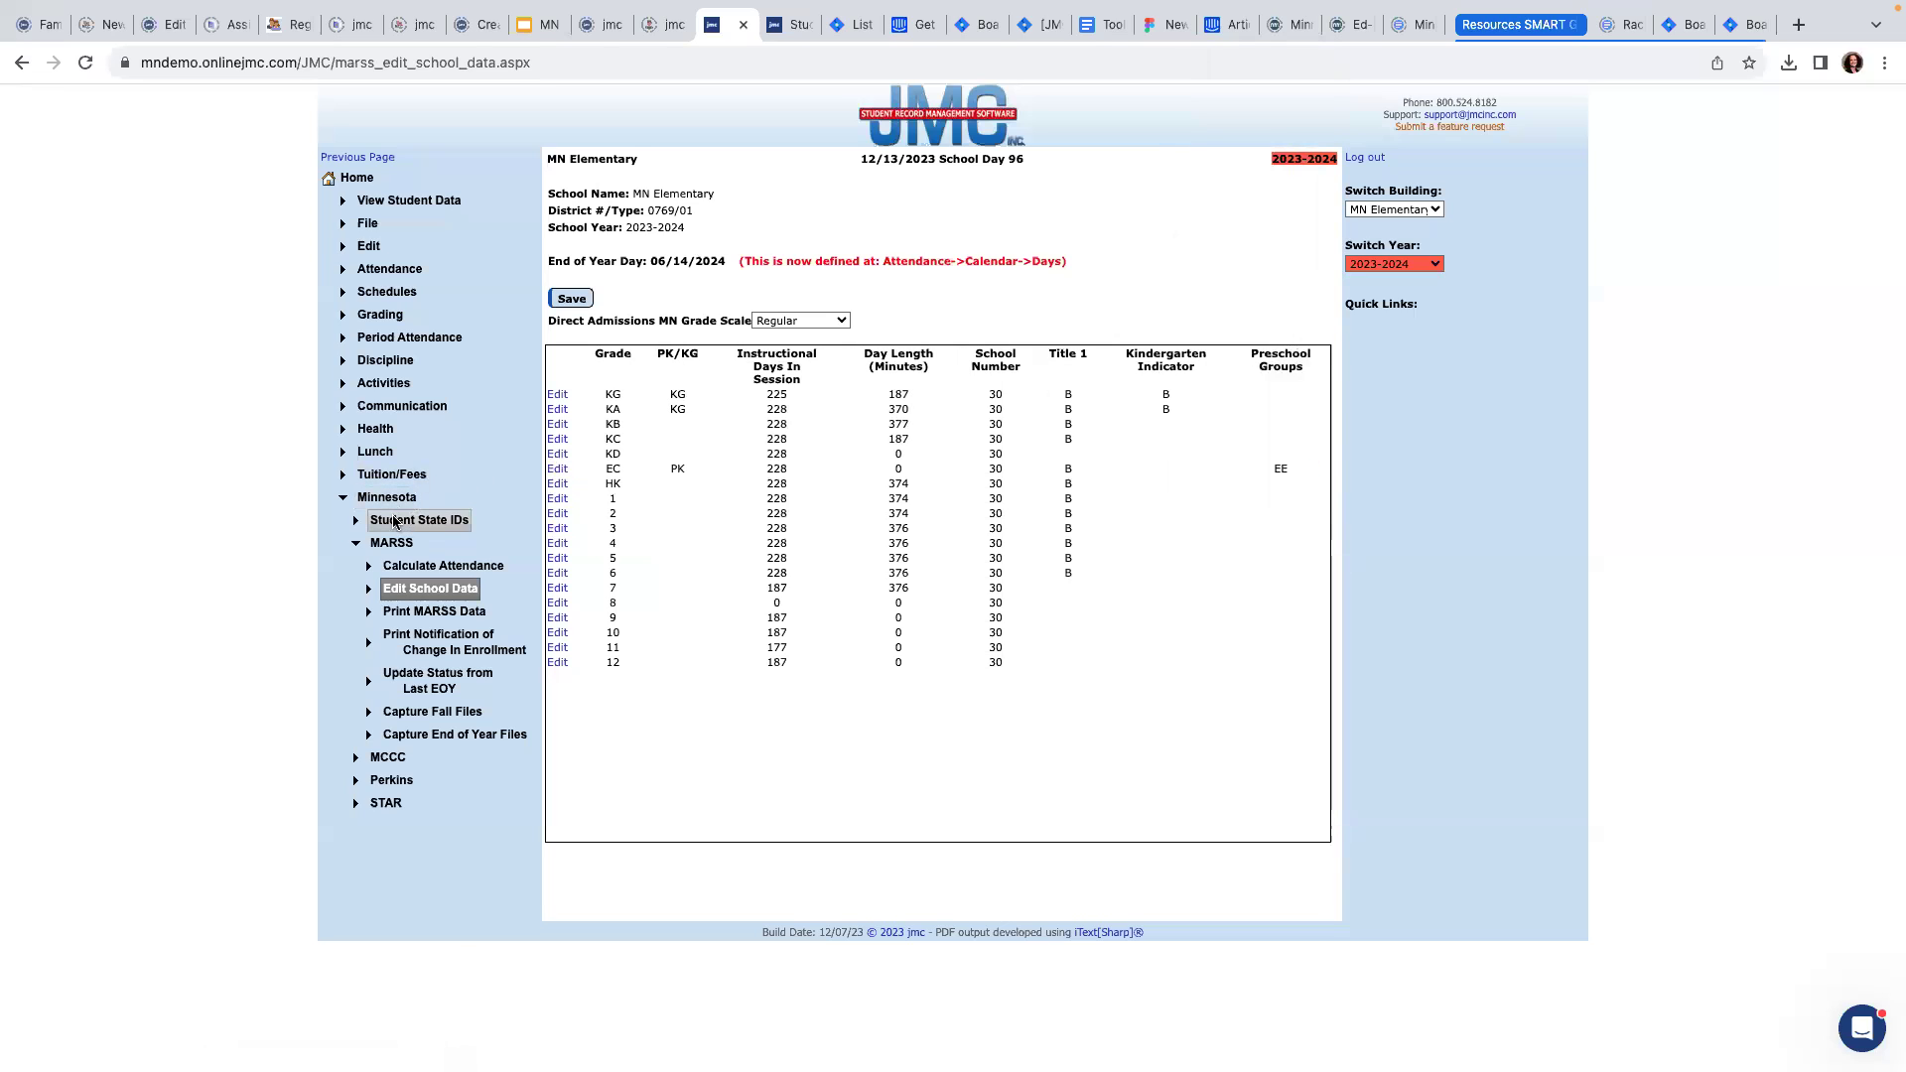
# - Open the Edit Student Early Education page for Minnesota and look at the list of students to find
pyautogui.click(378, 542)
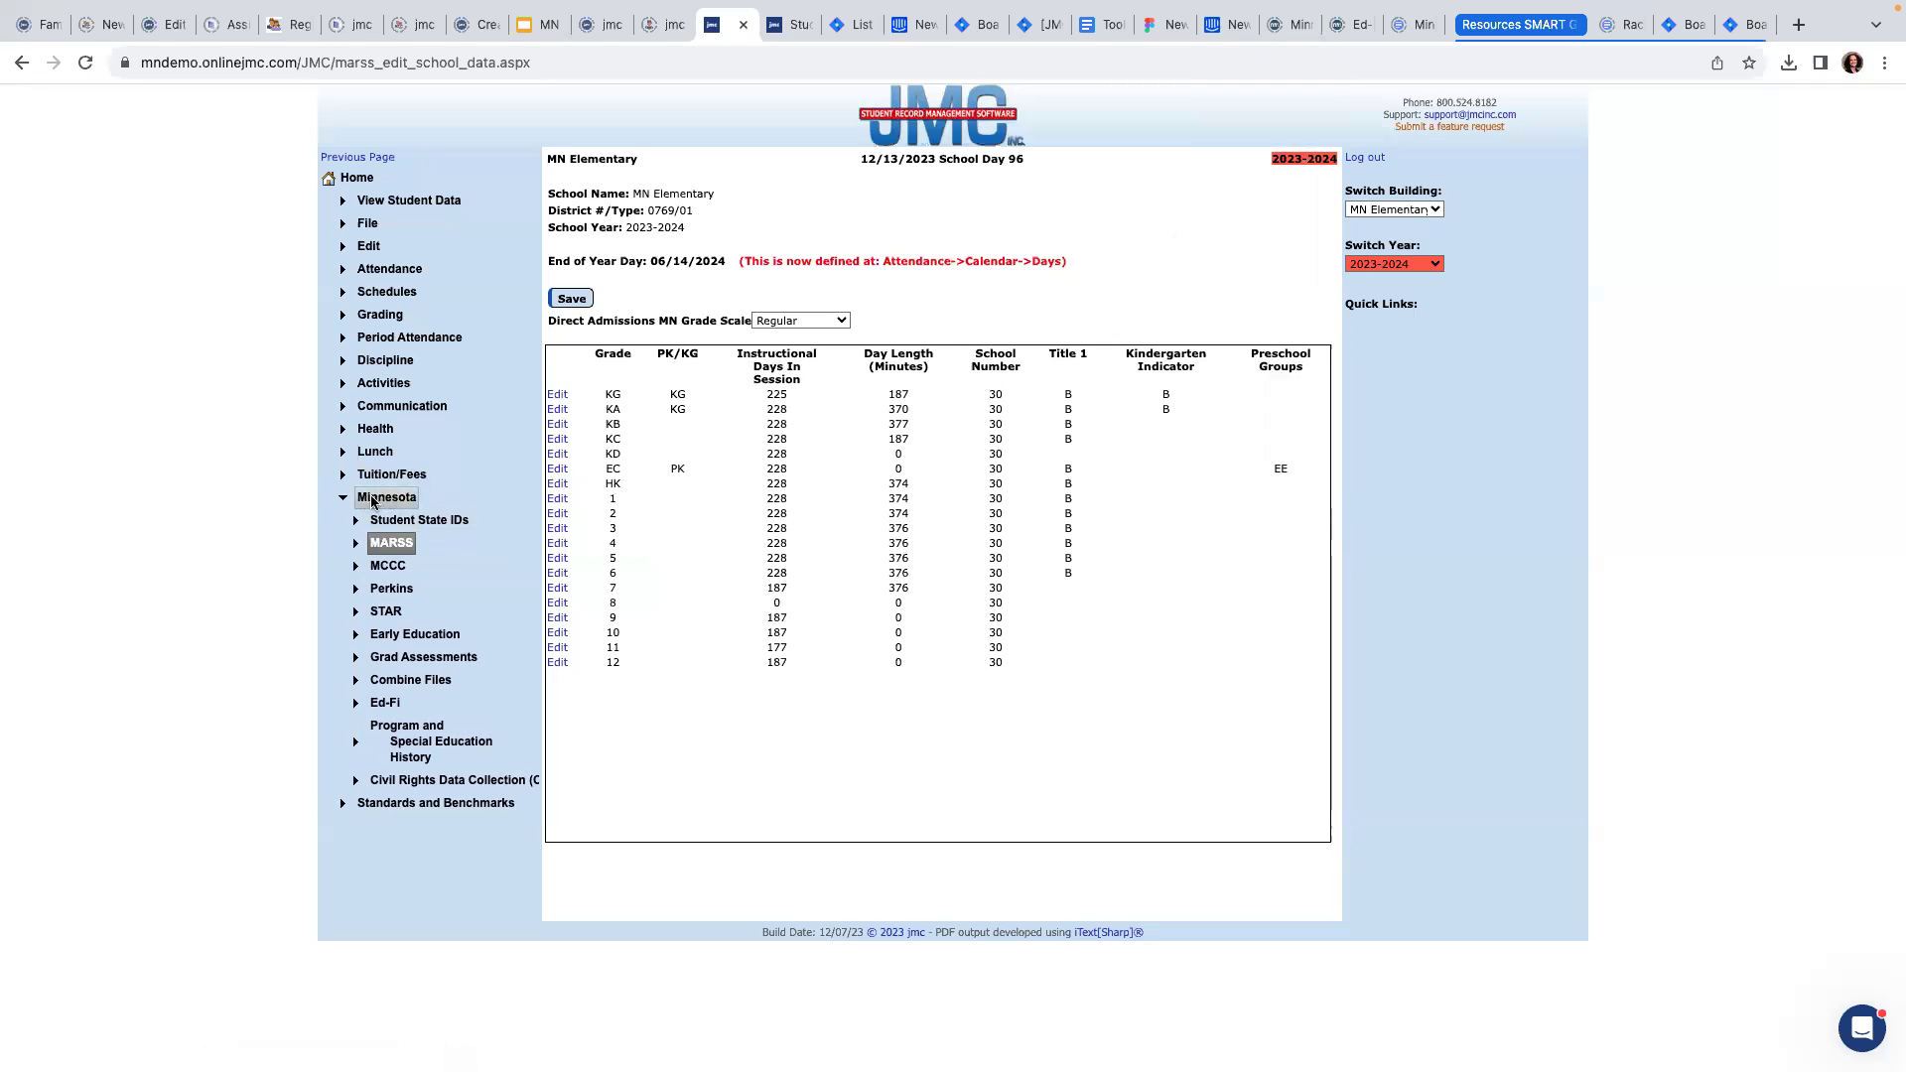
pyautogui.click(405, 636)
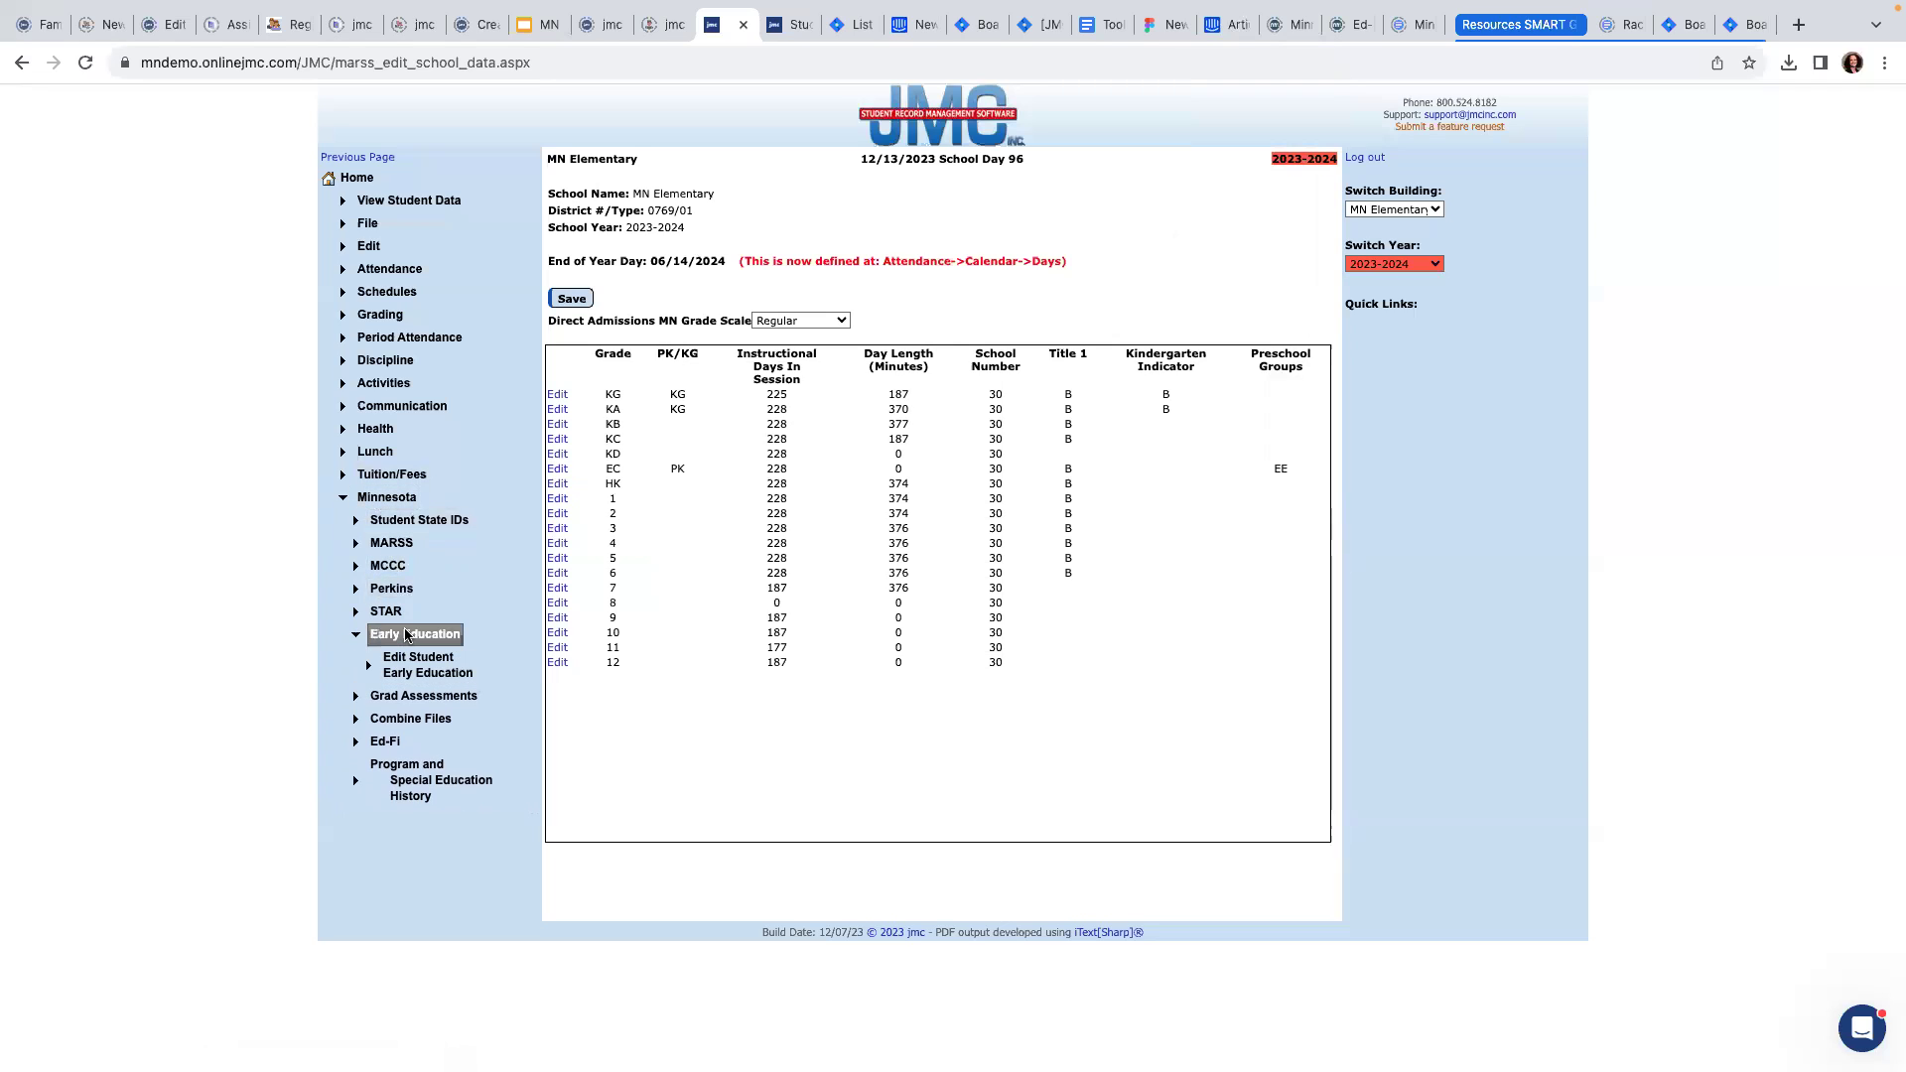
pyautogui.click(396, 676)
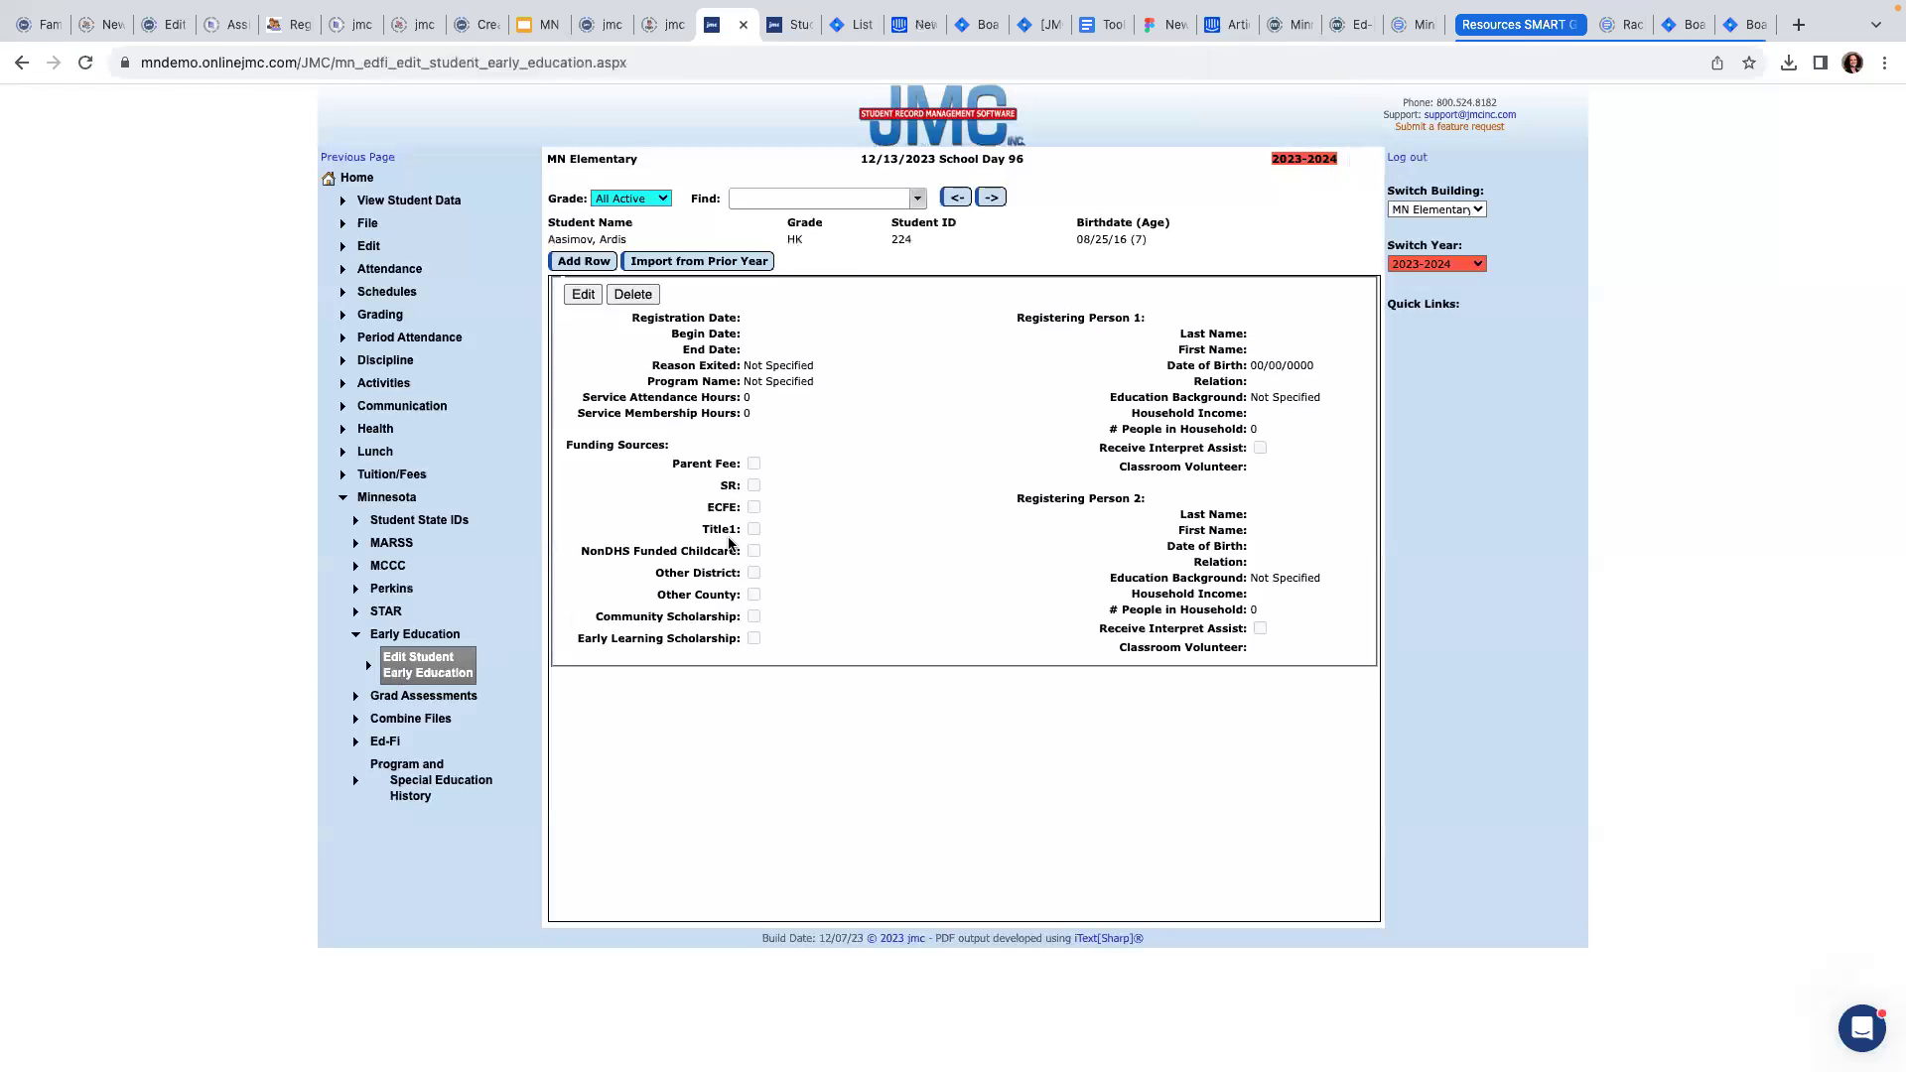
pyautogui.click(918, 203)
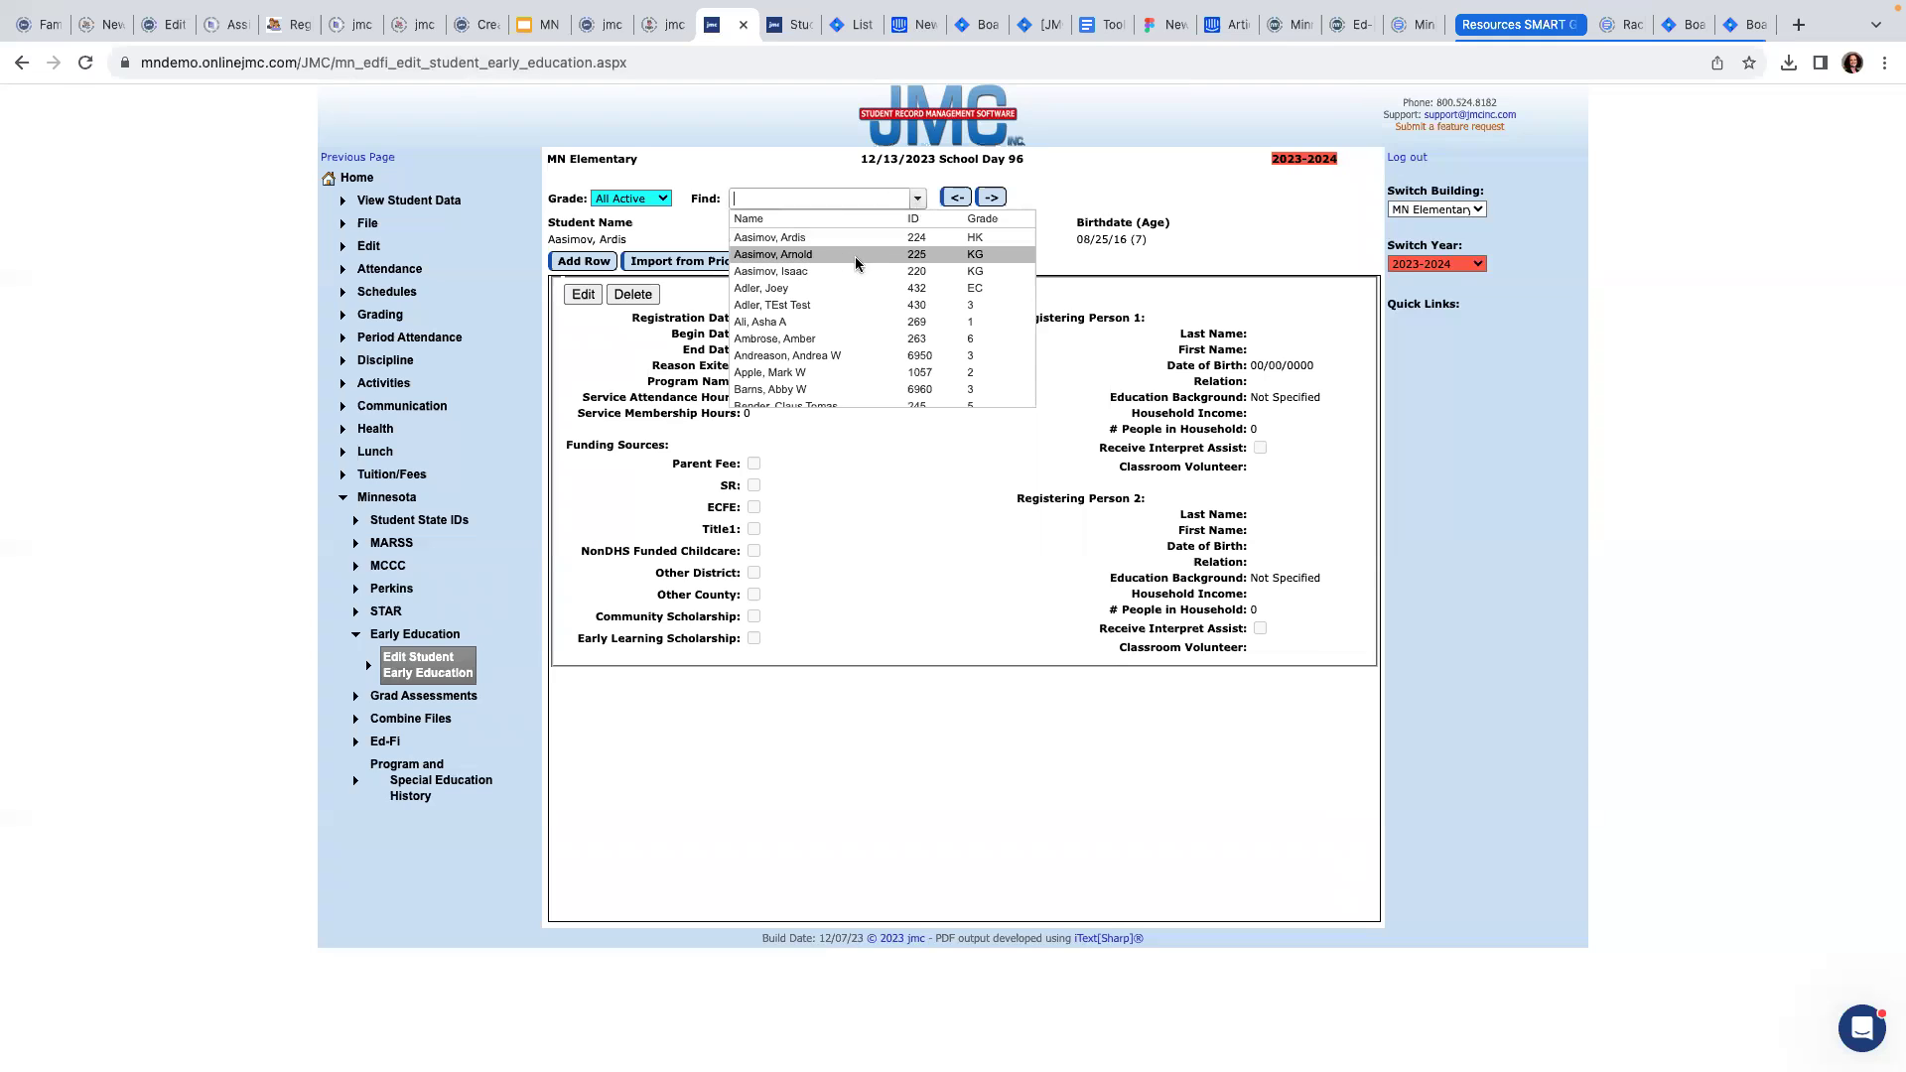
pyautogui.click(684, 159)
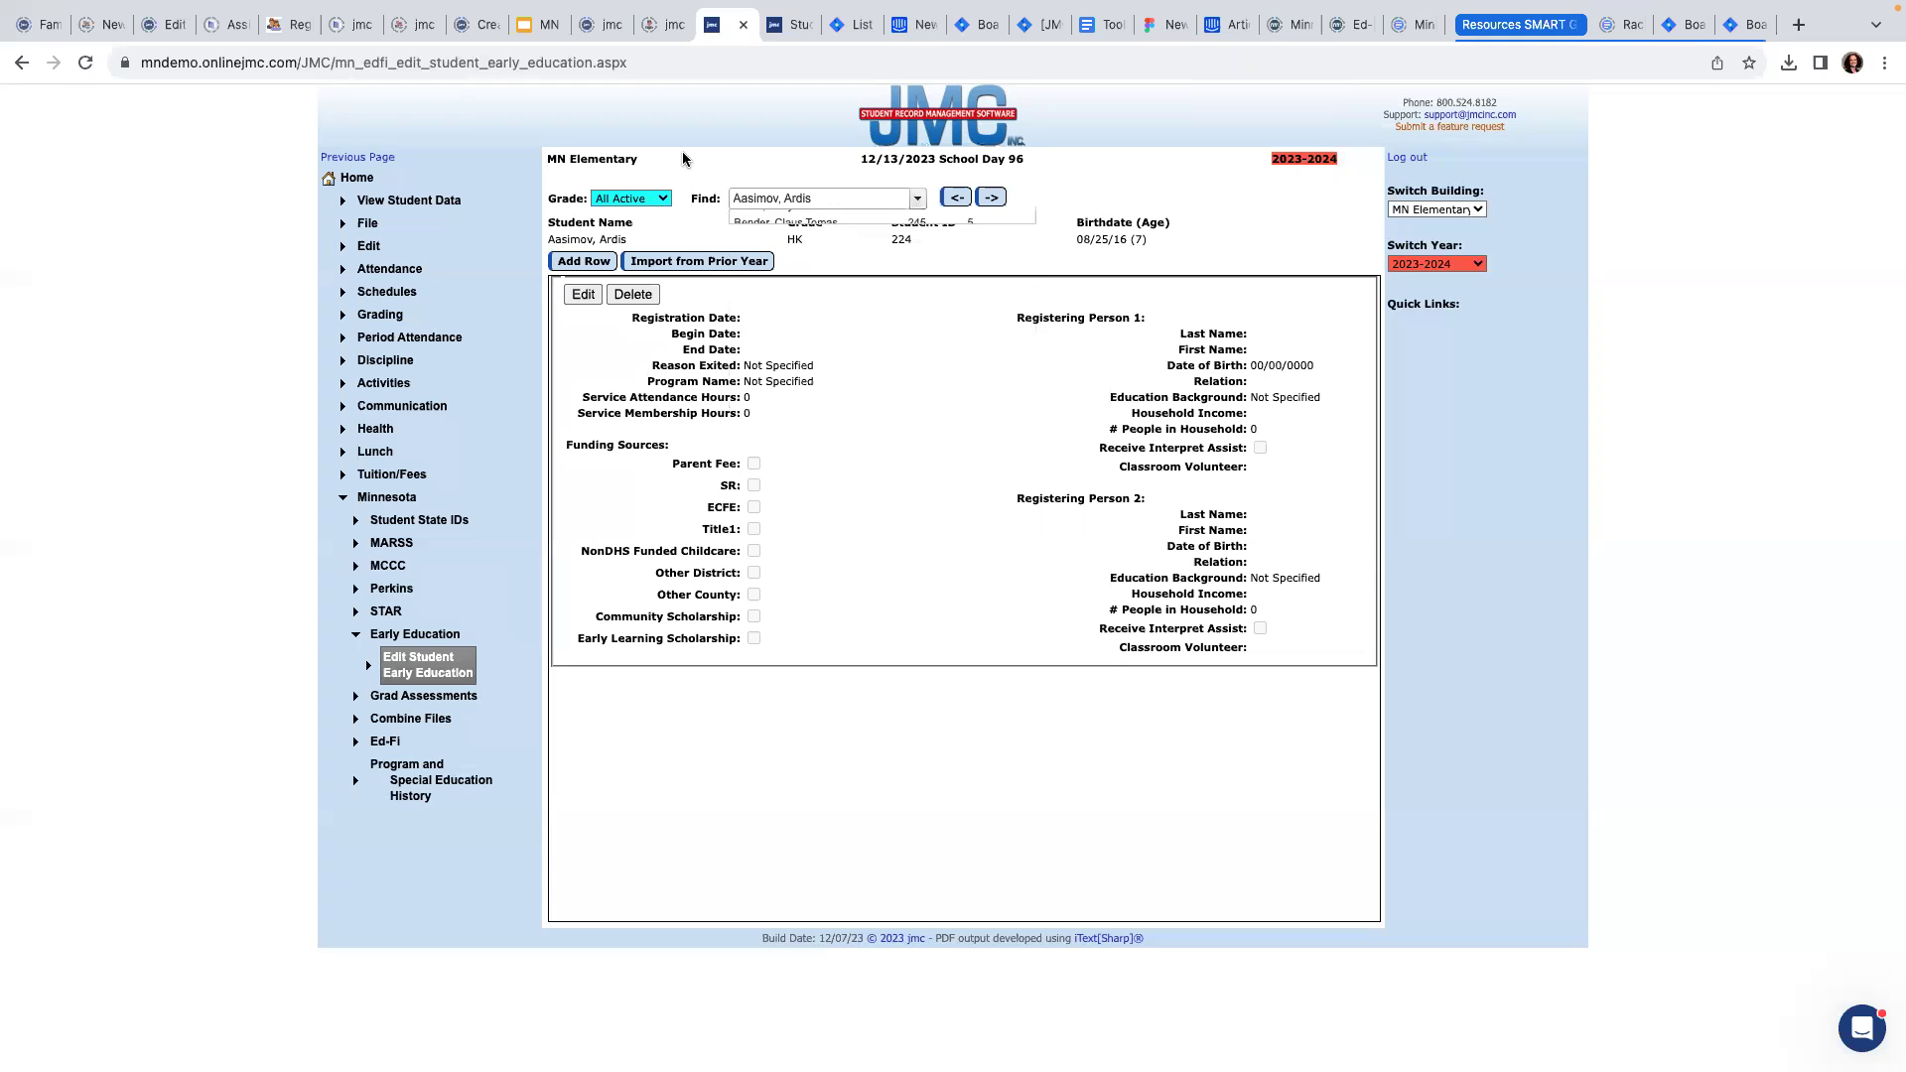
# - Filter the students to grade EC and open the early education record of the second student in the list
pyautogui.click(656, 199)
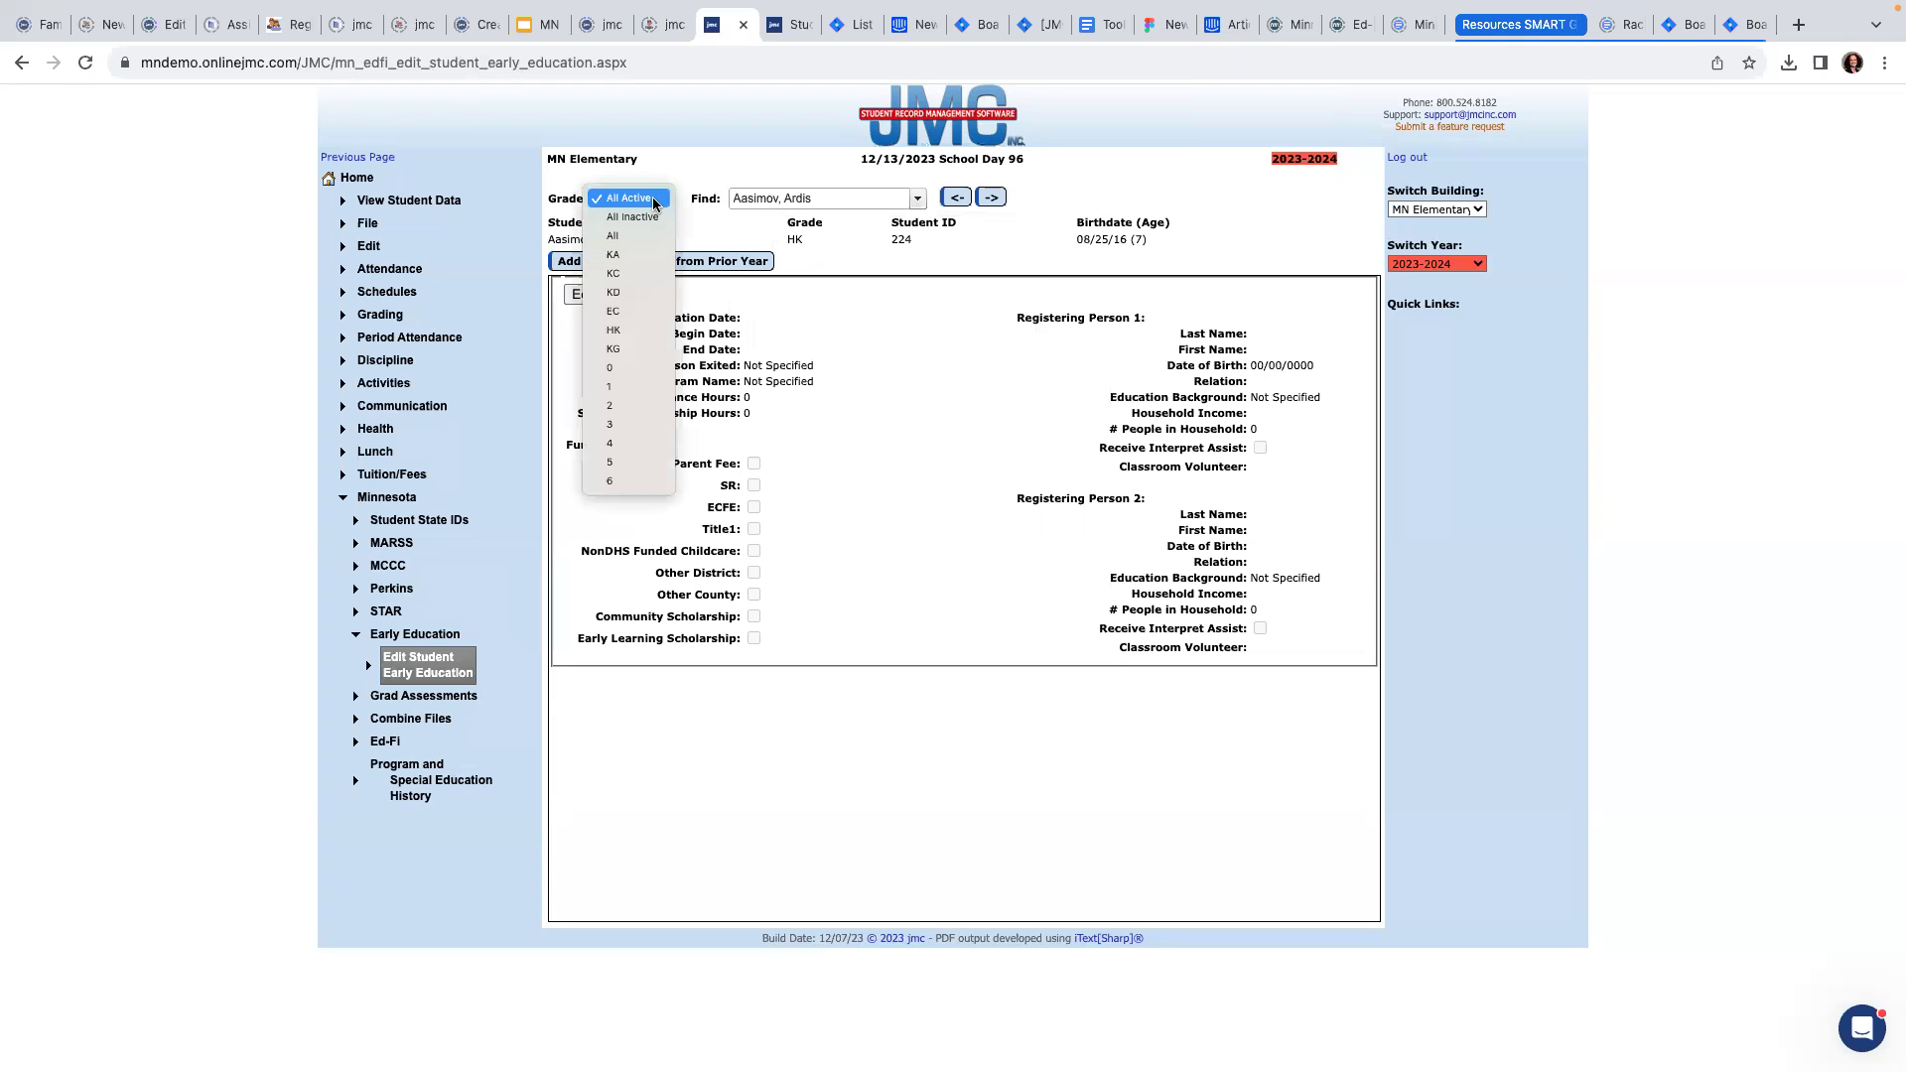
pyautogui.click(615, 312)
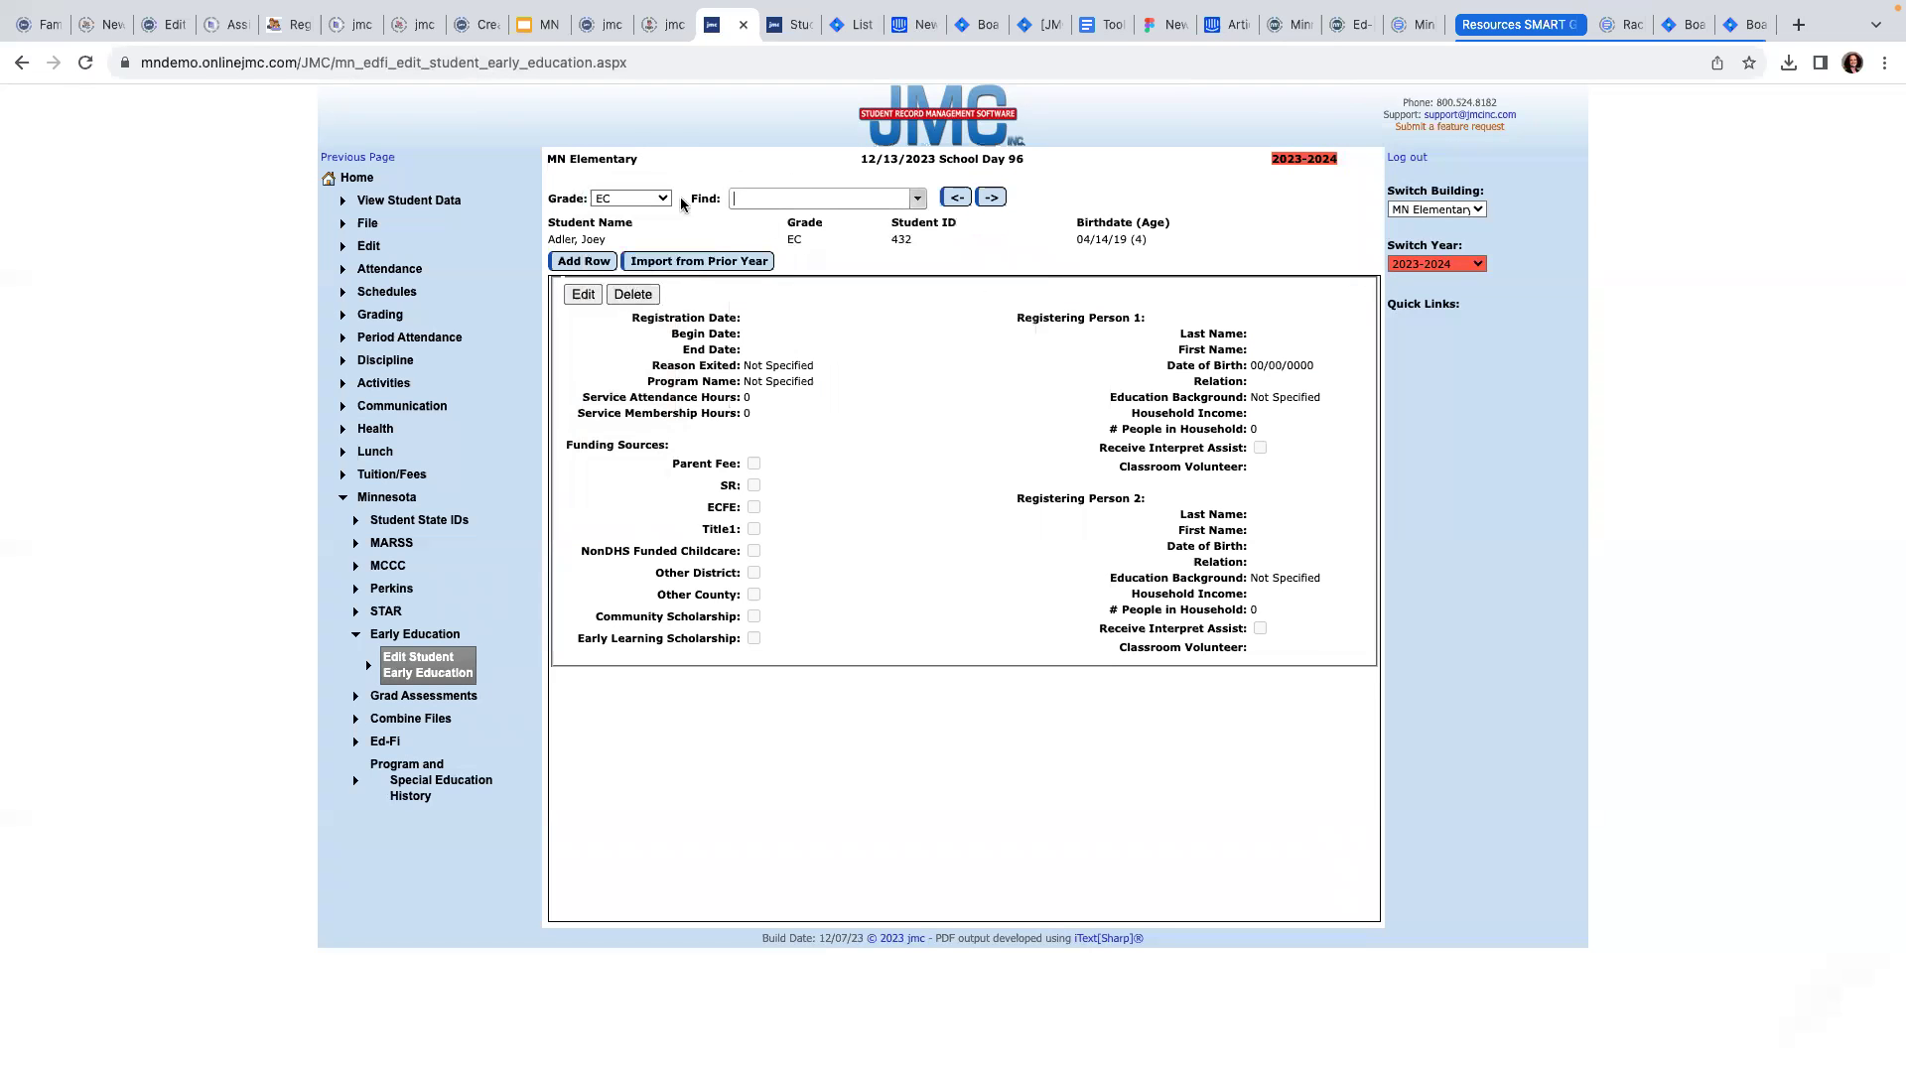
pyautogui.click(919, 202)
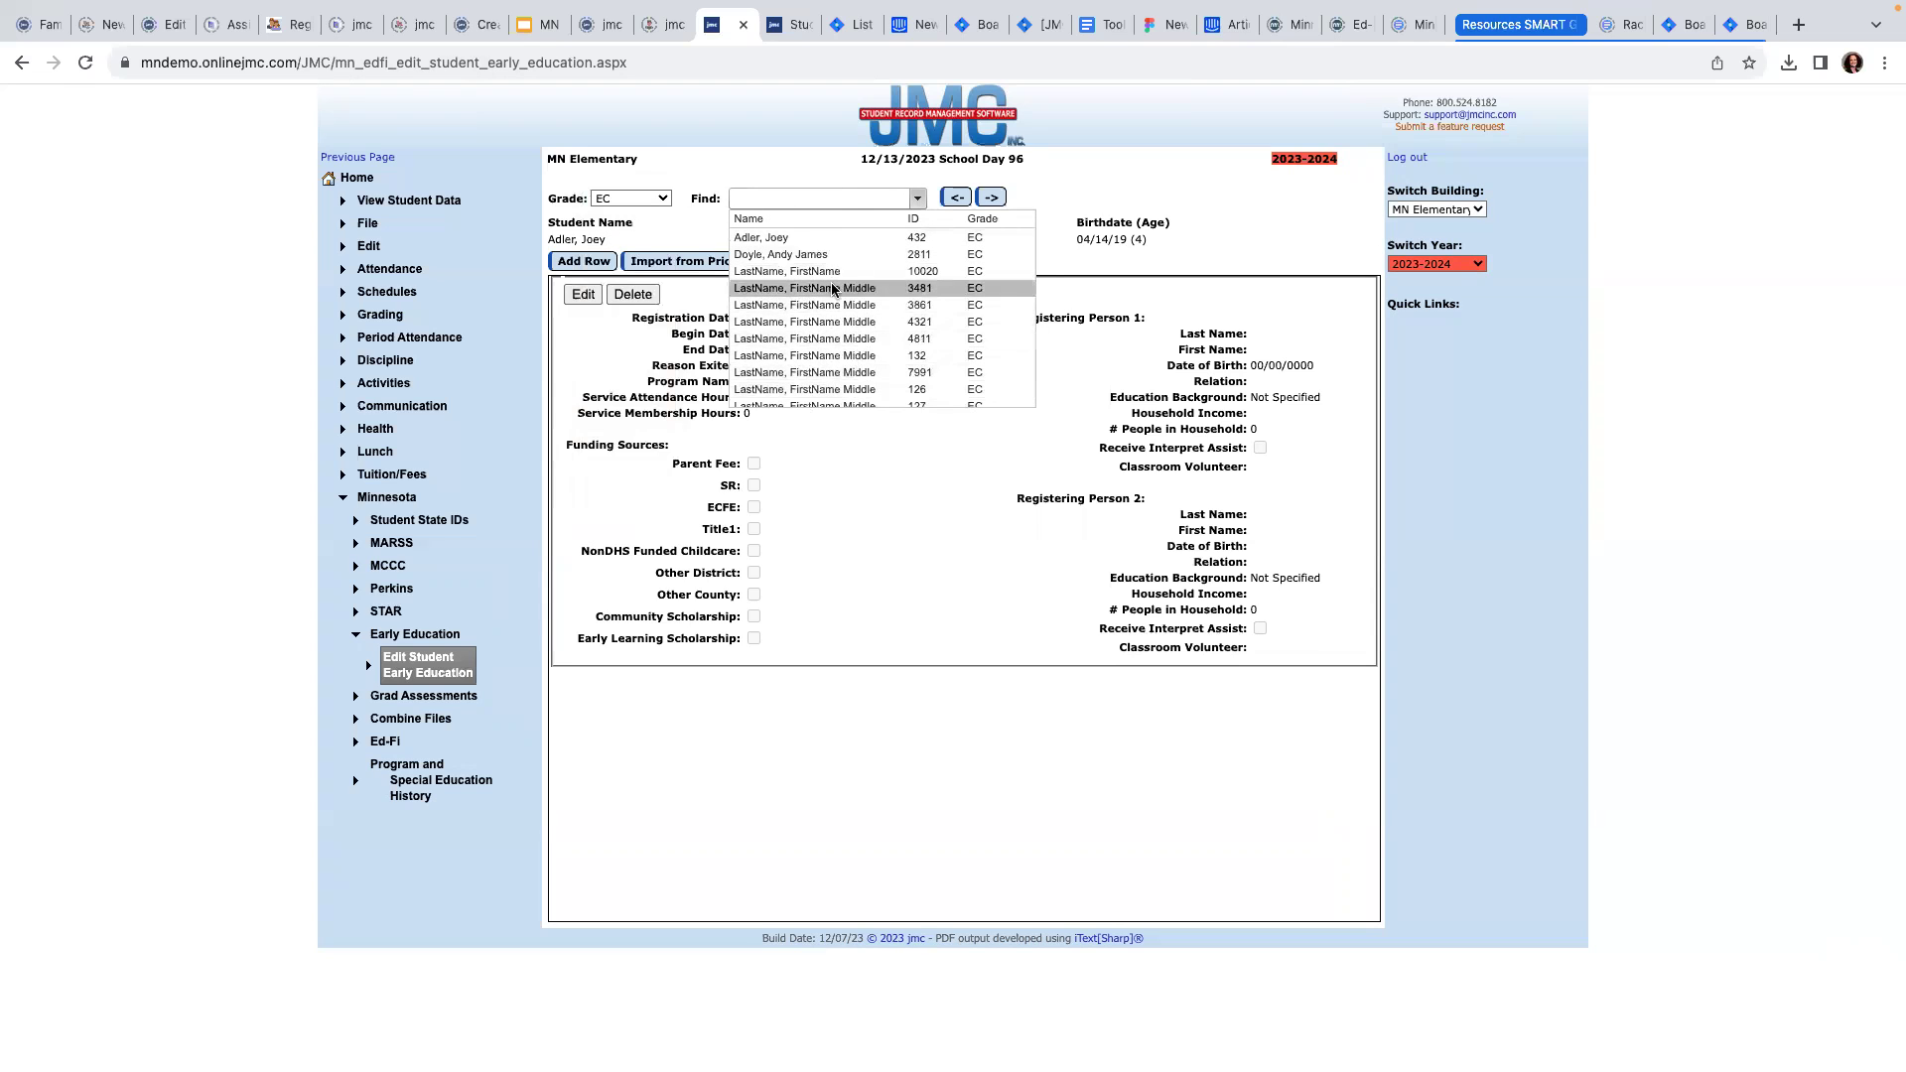
pyautogui.click(819, 254)
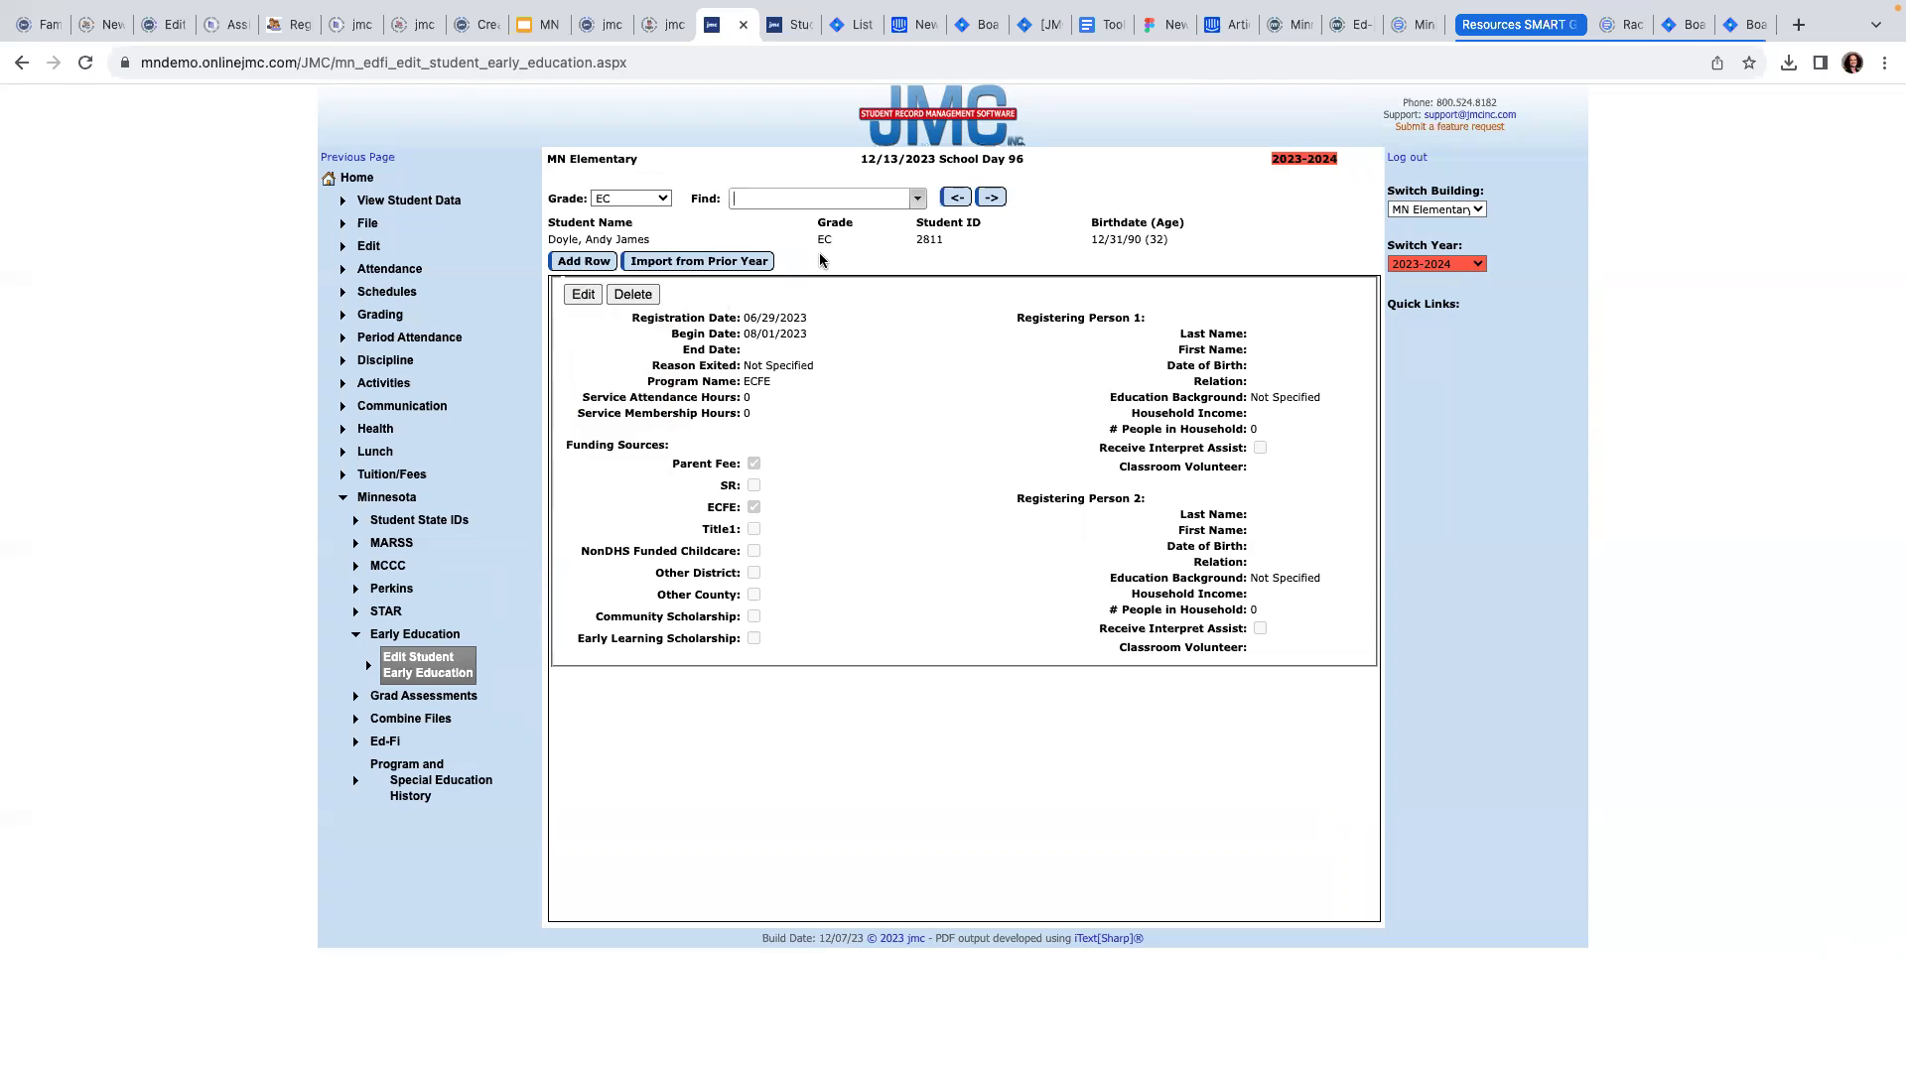
# - Open the student's registration record for editing, review the Program Name options while keeping ECFE selected, and update the record
pyautogui.click(584, 295)
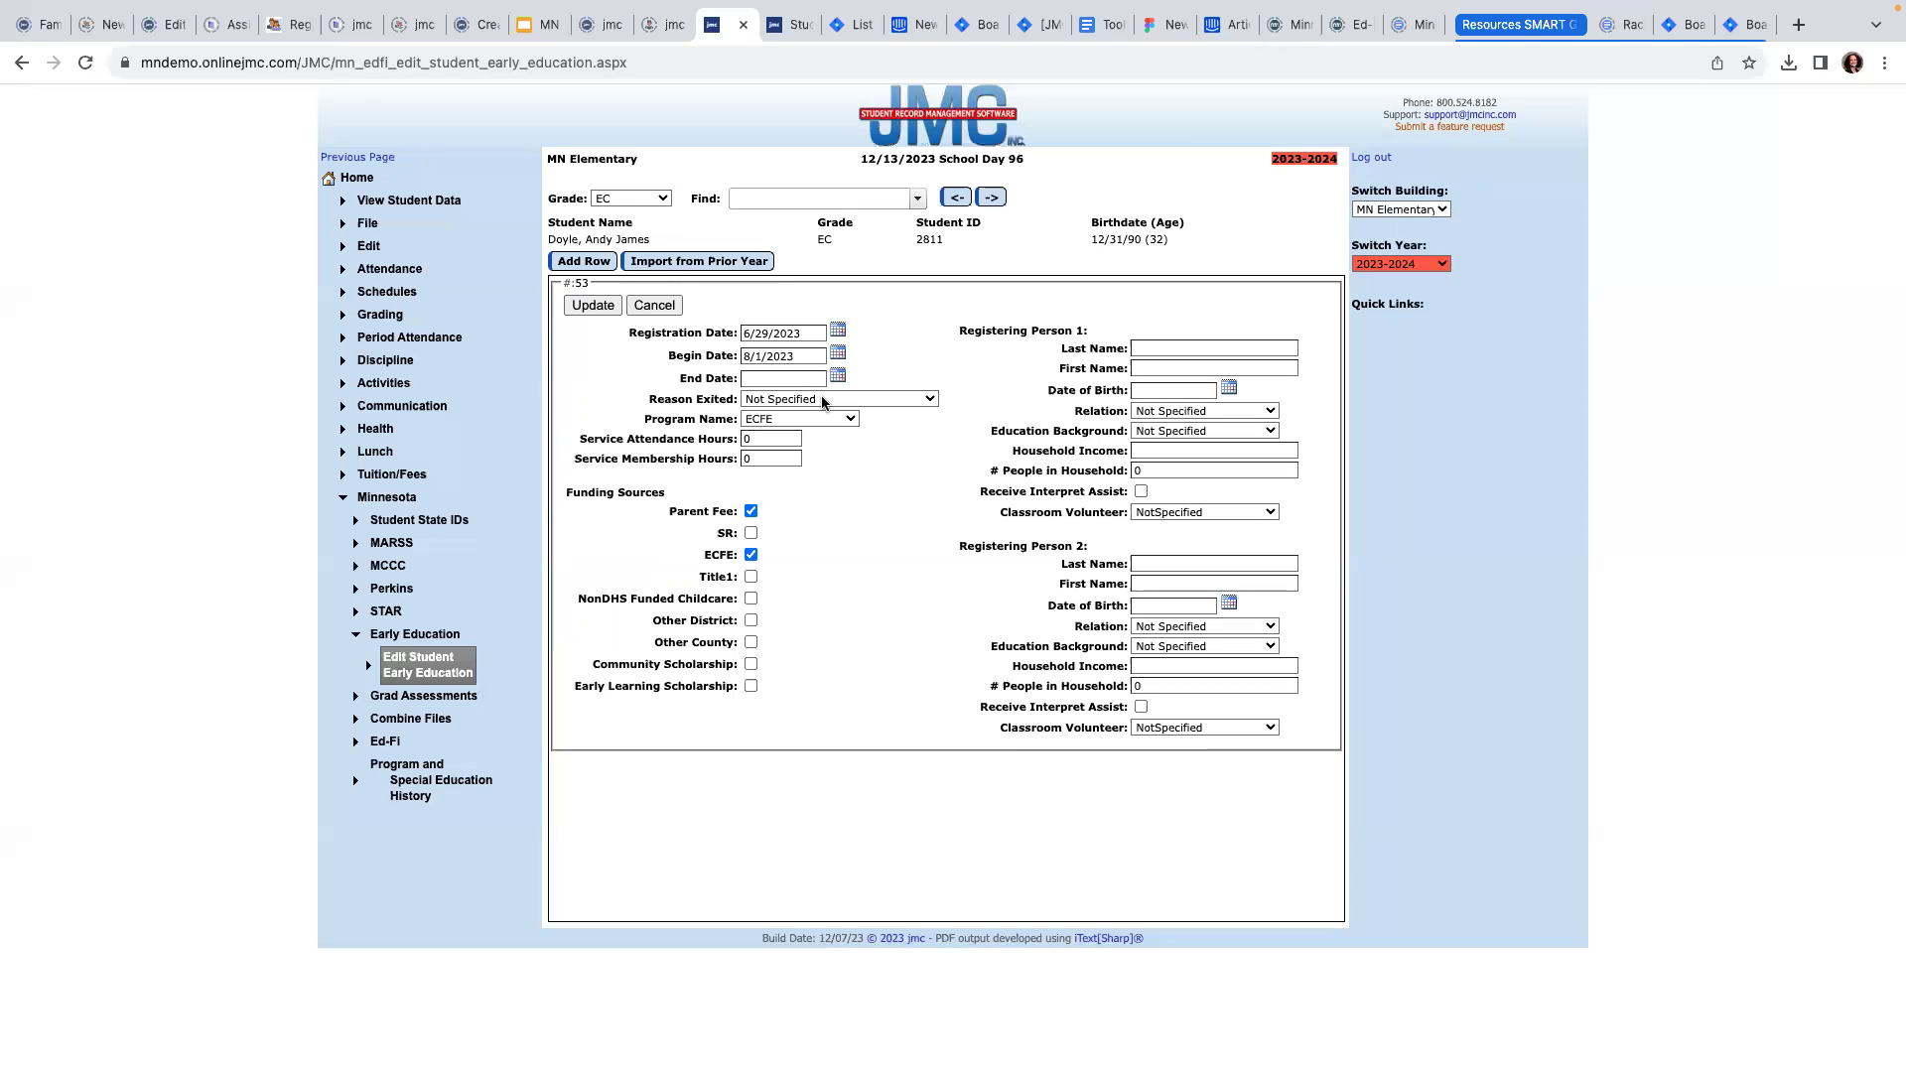
pyautogui.click(844, 419)
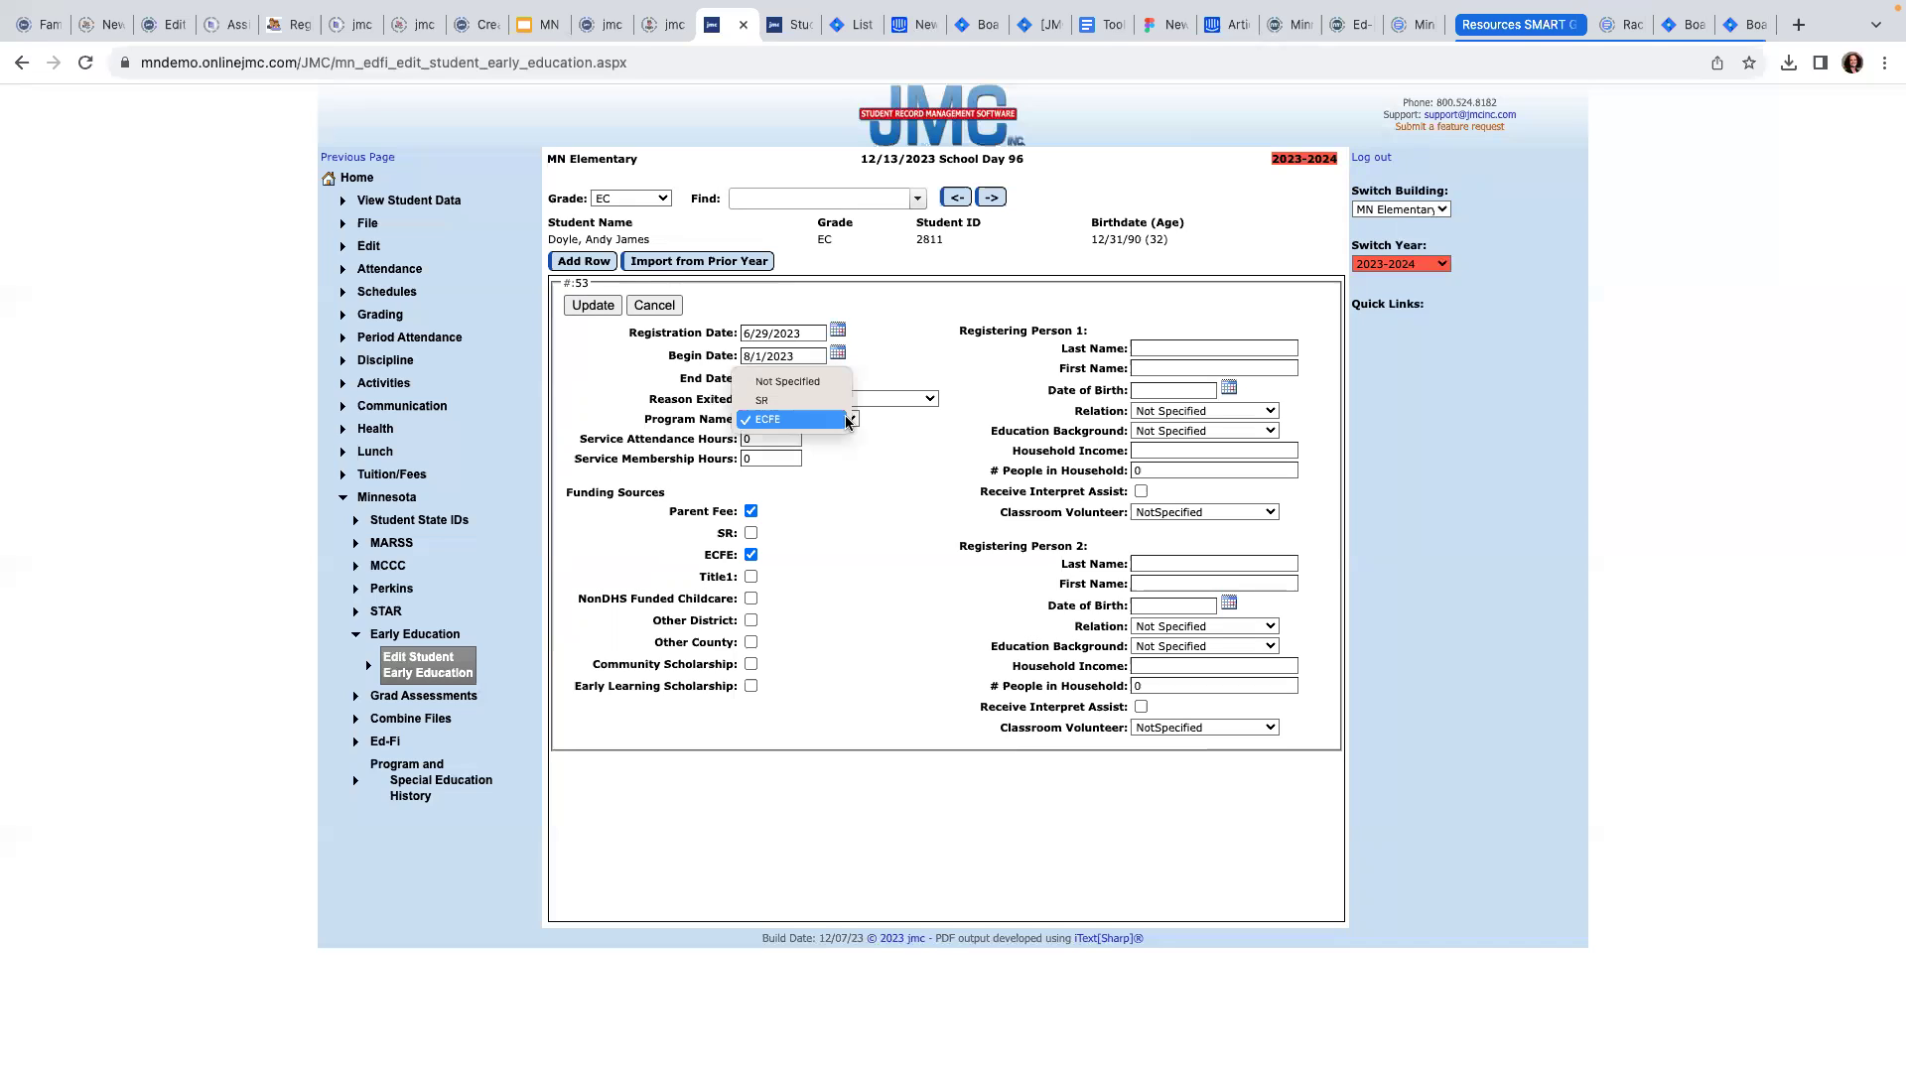
pyautogui.click(788, 421)
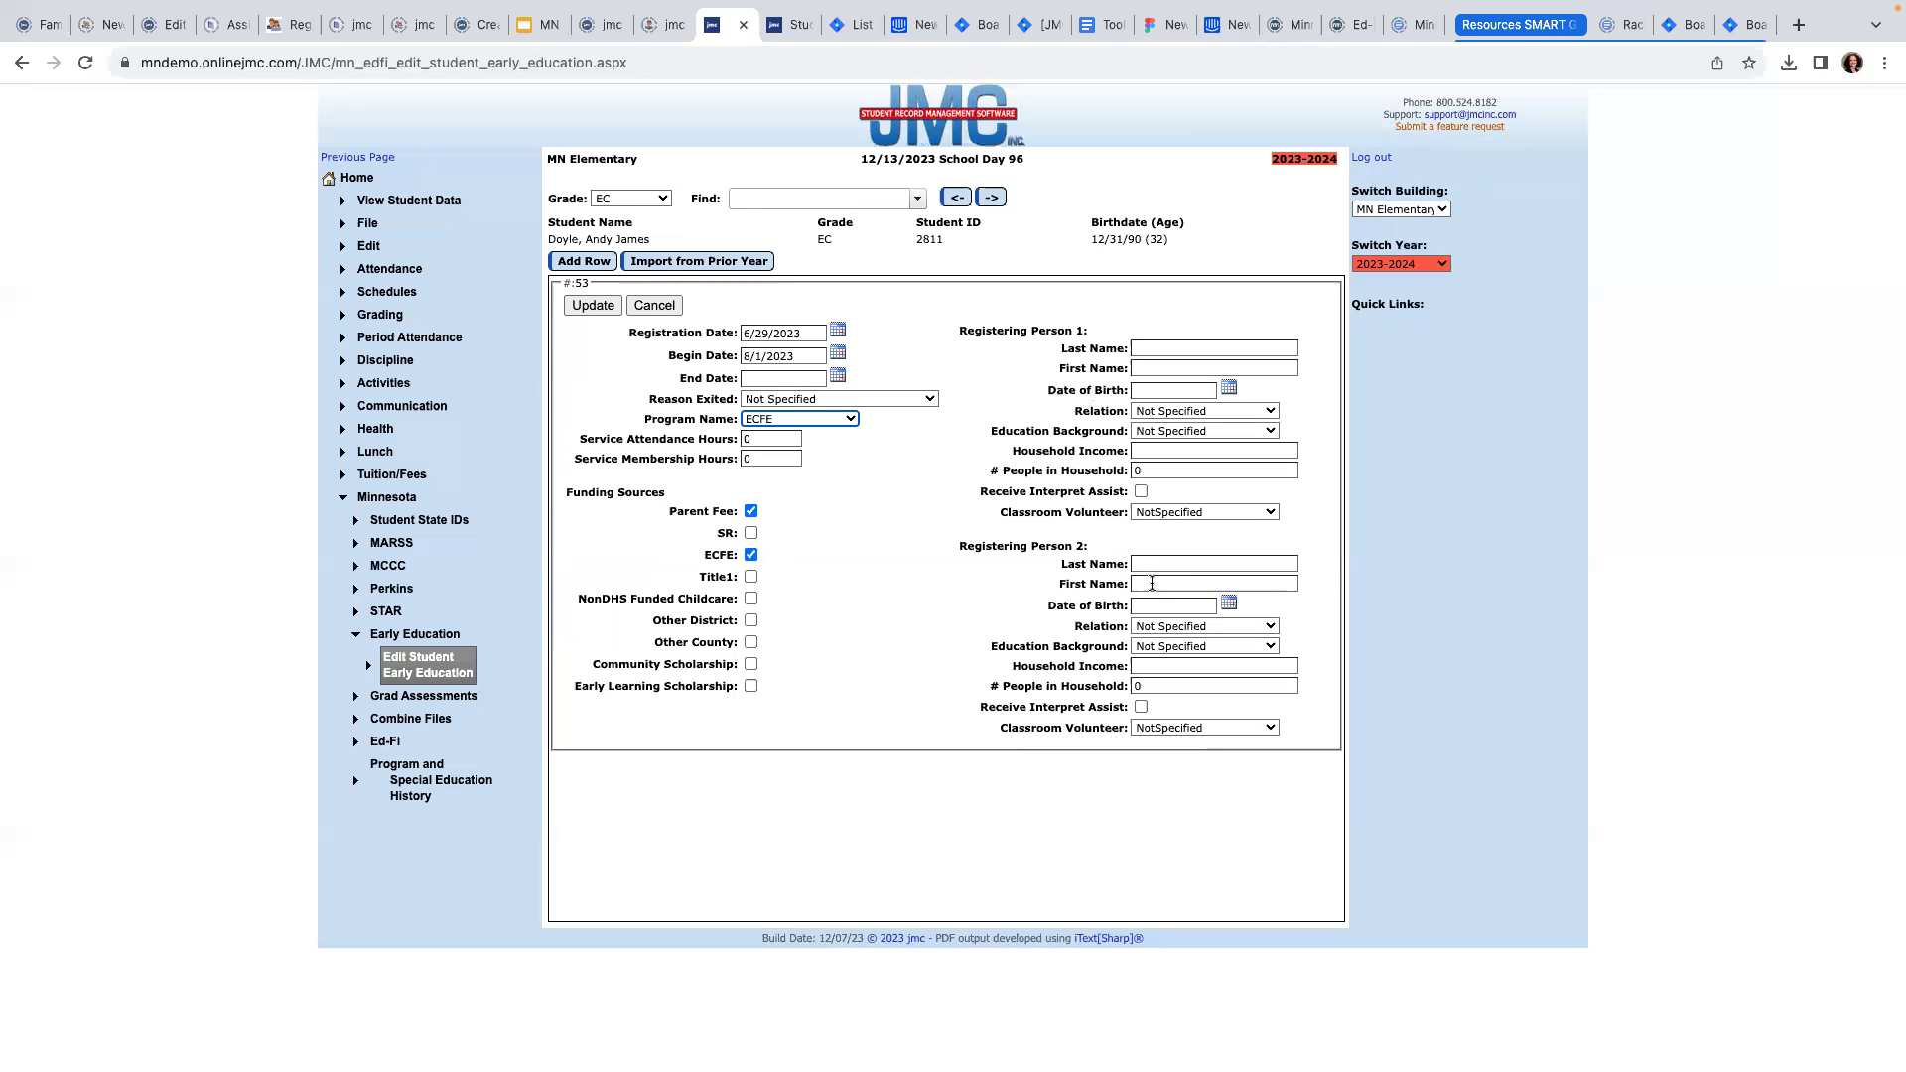
pyautogui.click(592, 306)
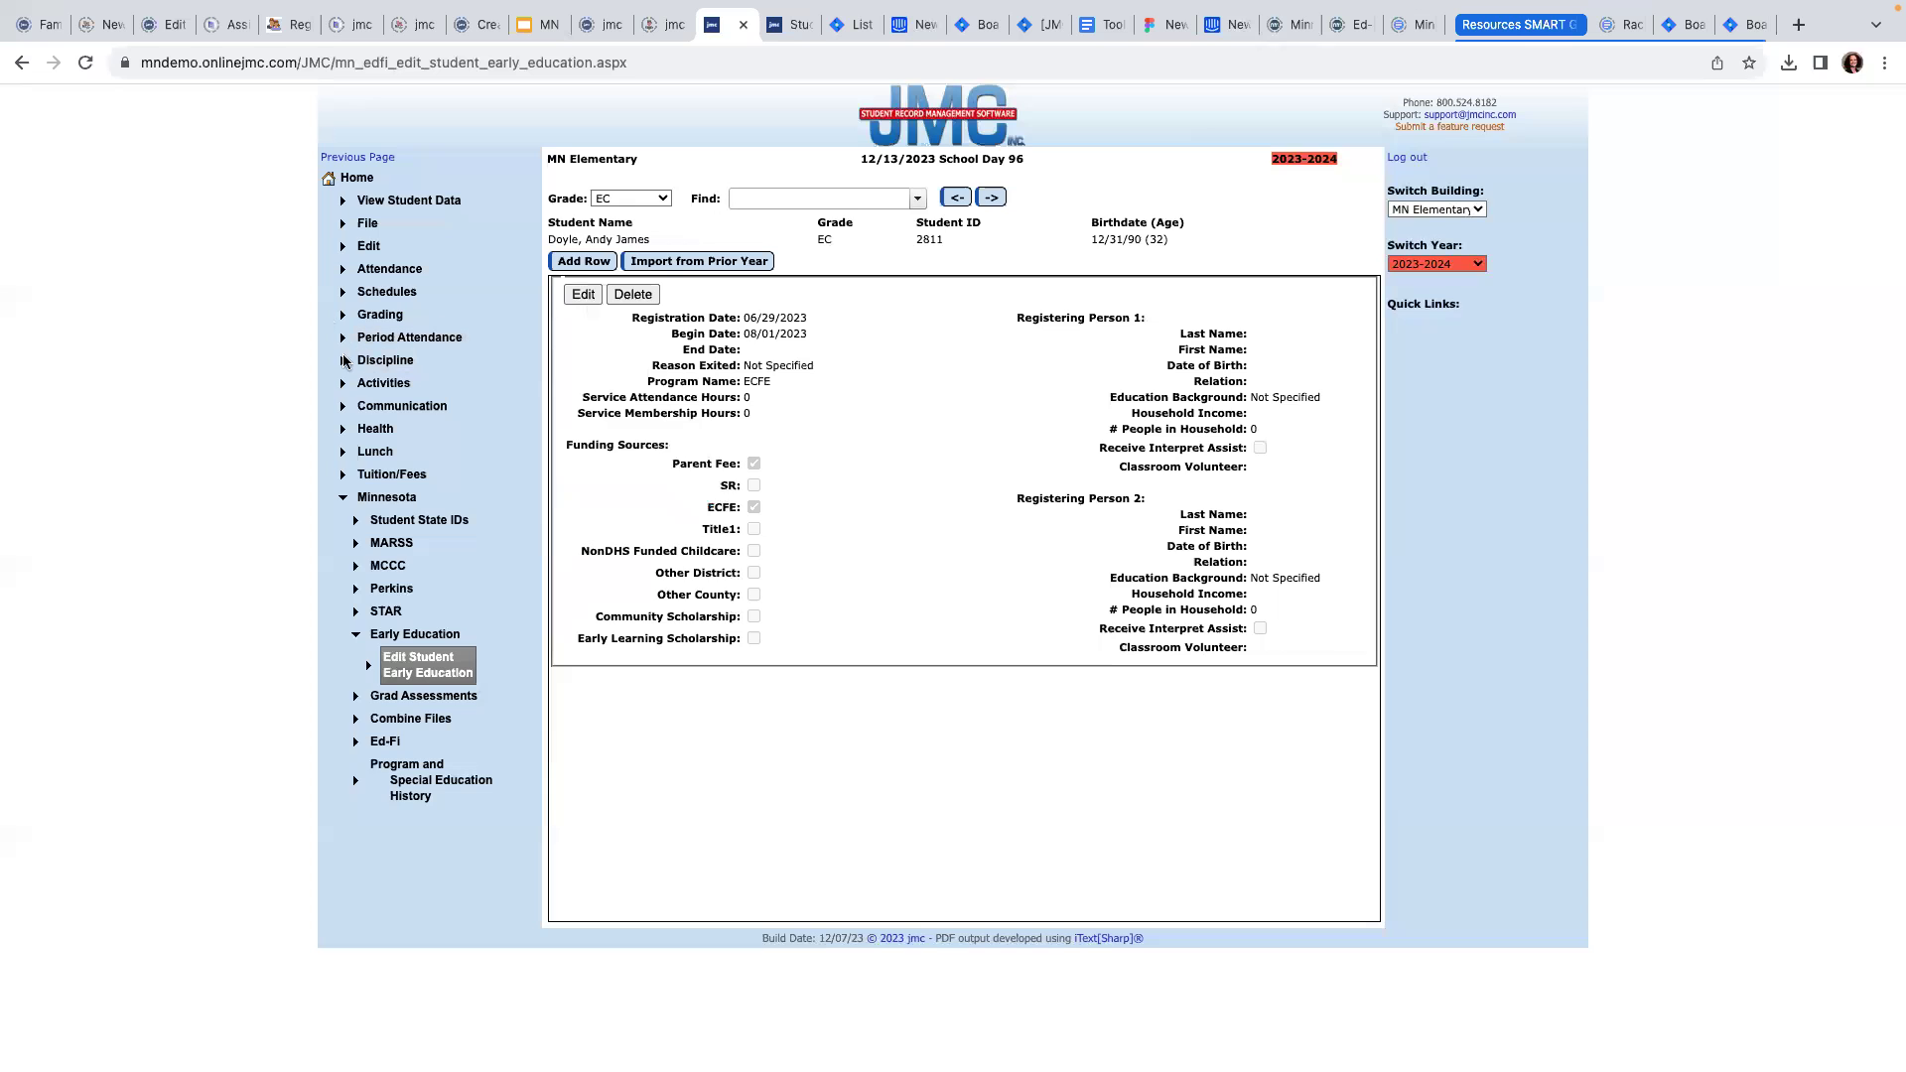
# - Leave the full-screen browser and switch to the Early Education Reporting PDF in Preview, shown full screen
pyautogui.click(70, 40)
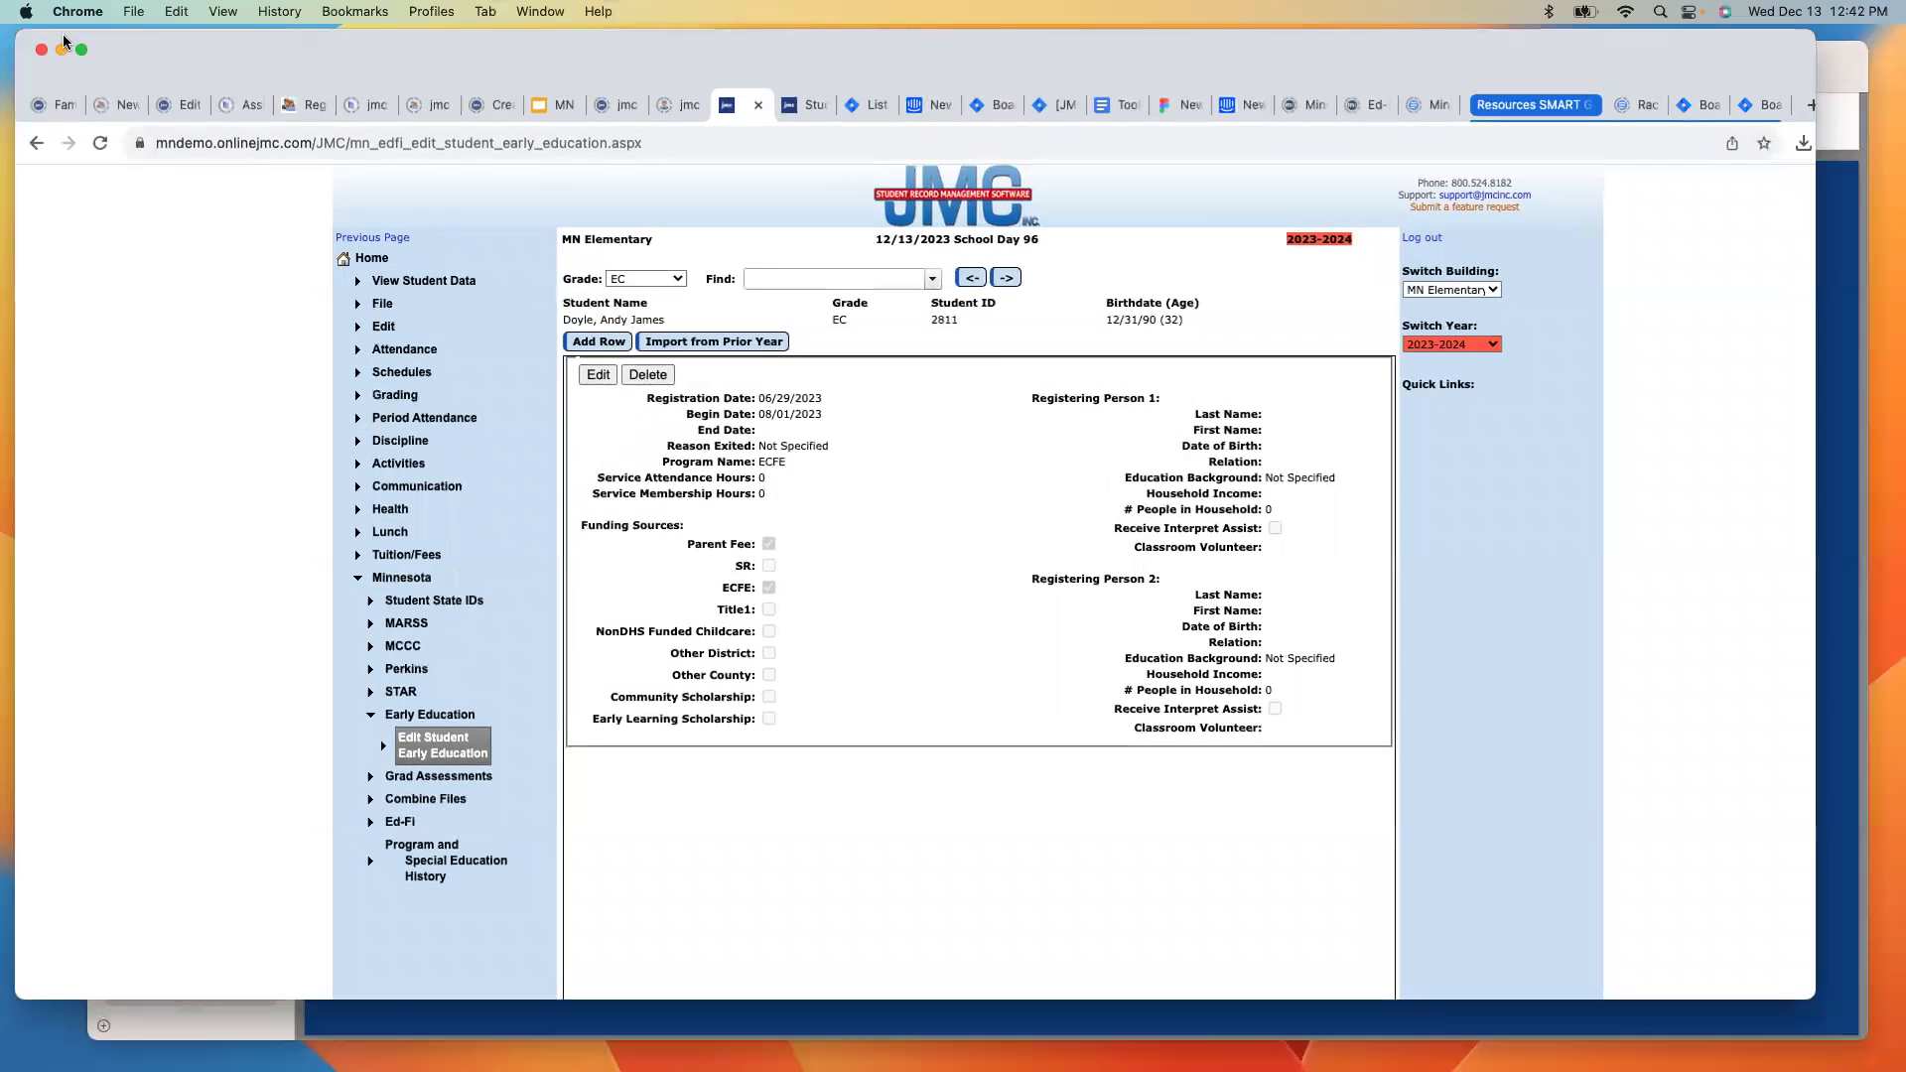
pyautogui.click(397, 1024)
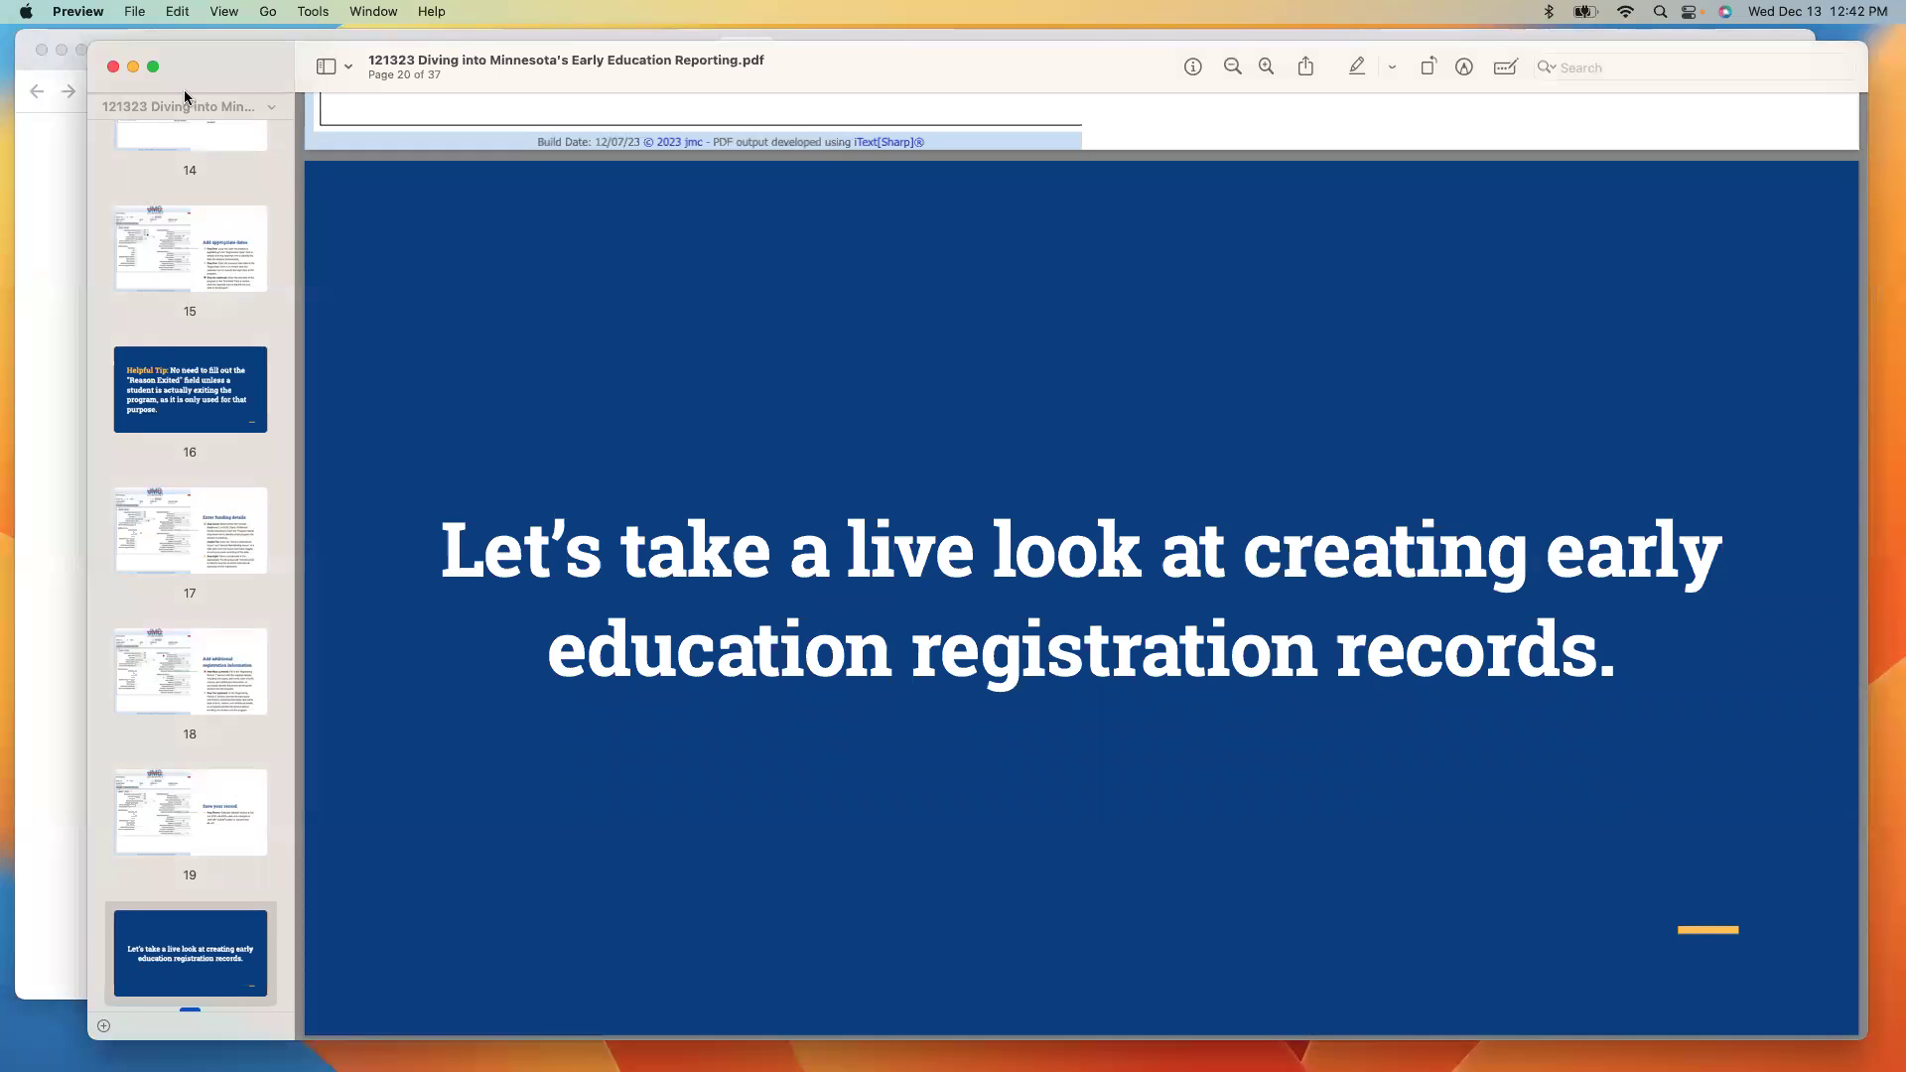
pyautogui.click(153, 67)
# - Page through the slides on reporting student records up to the one introducing the live look
pyautogui.press('Right')
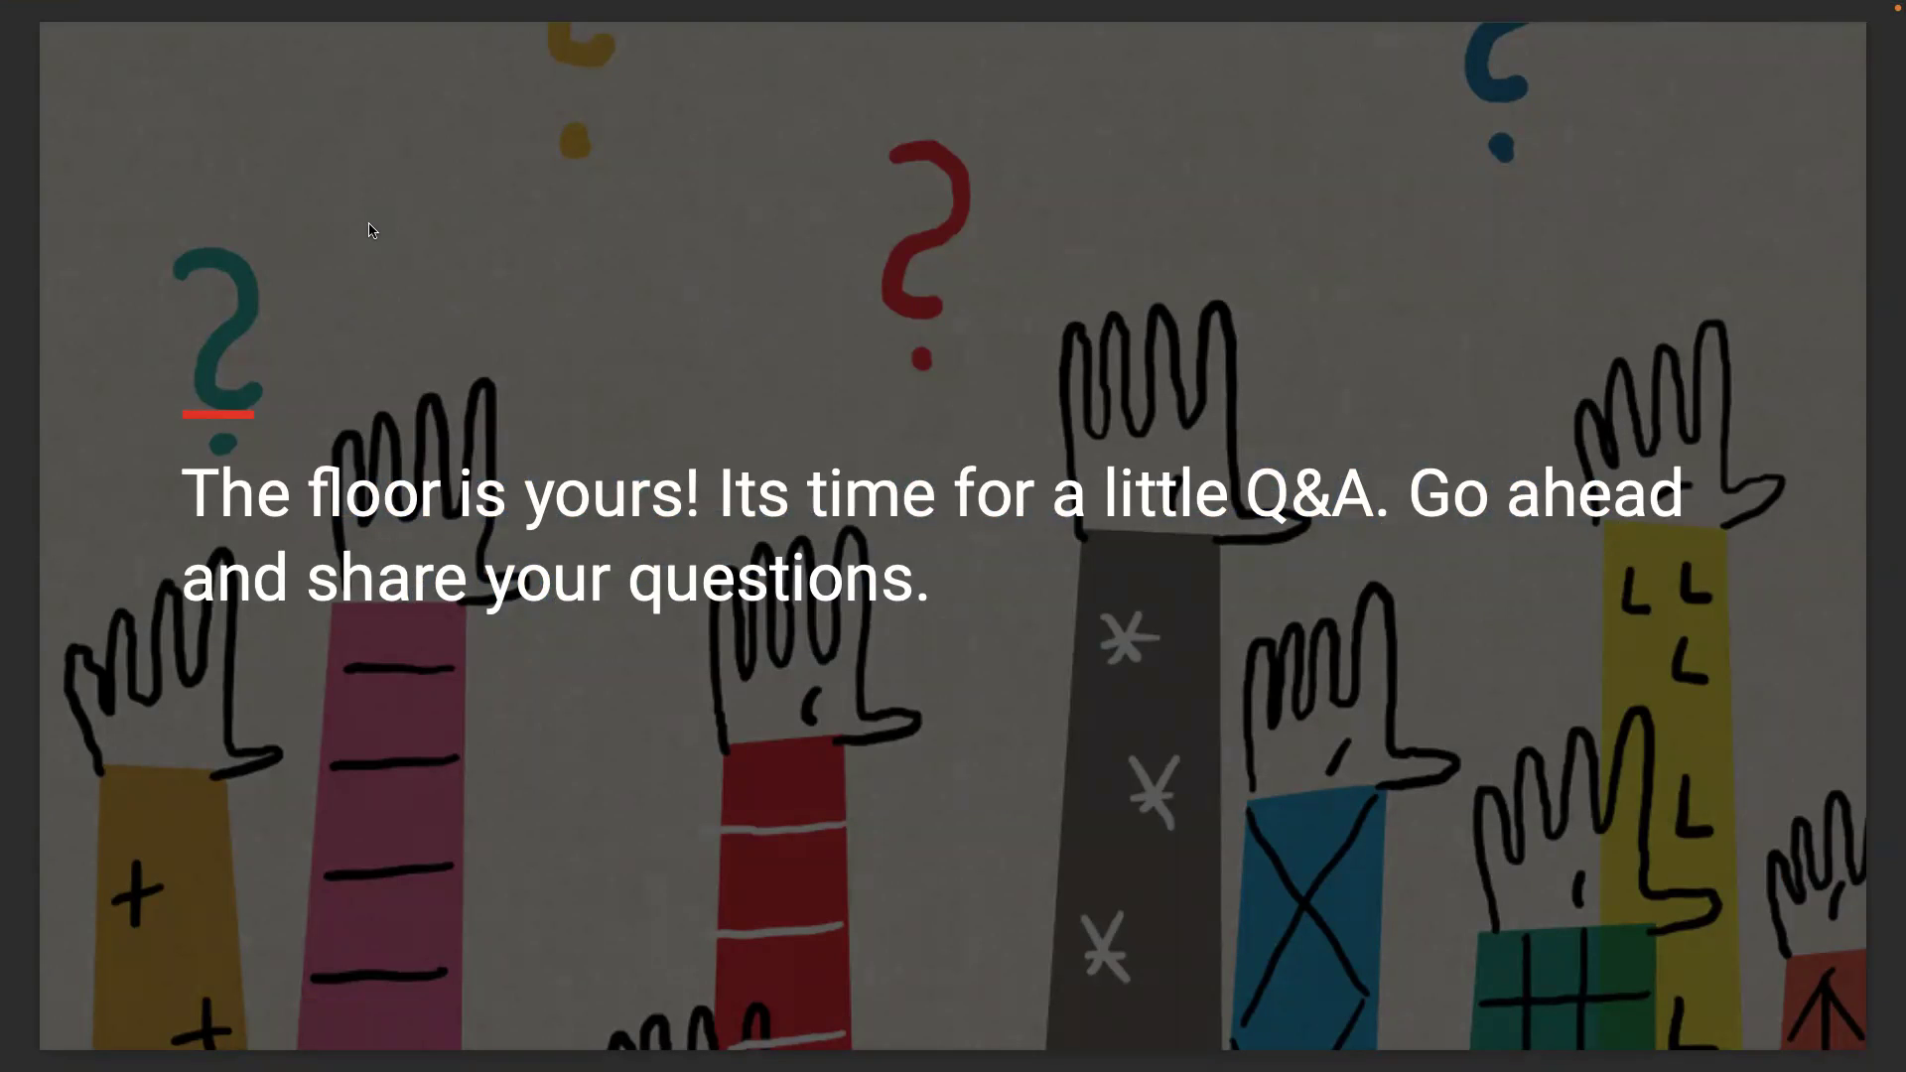
pyautogui.press('Right')
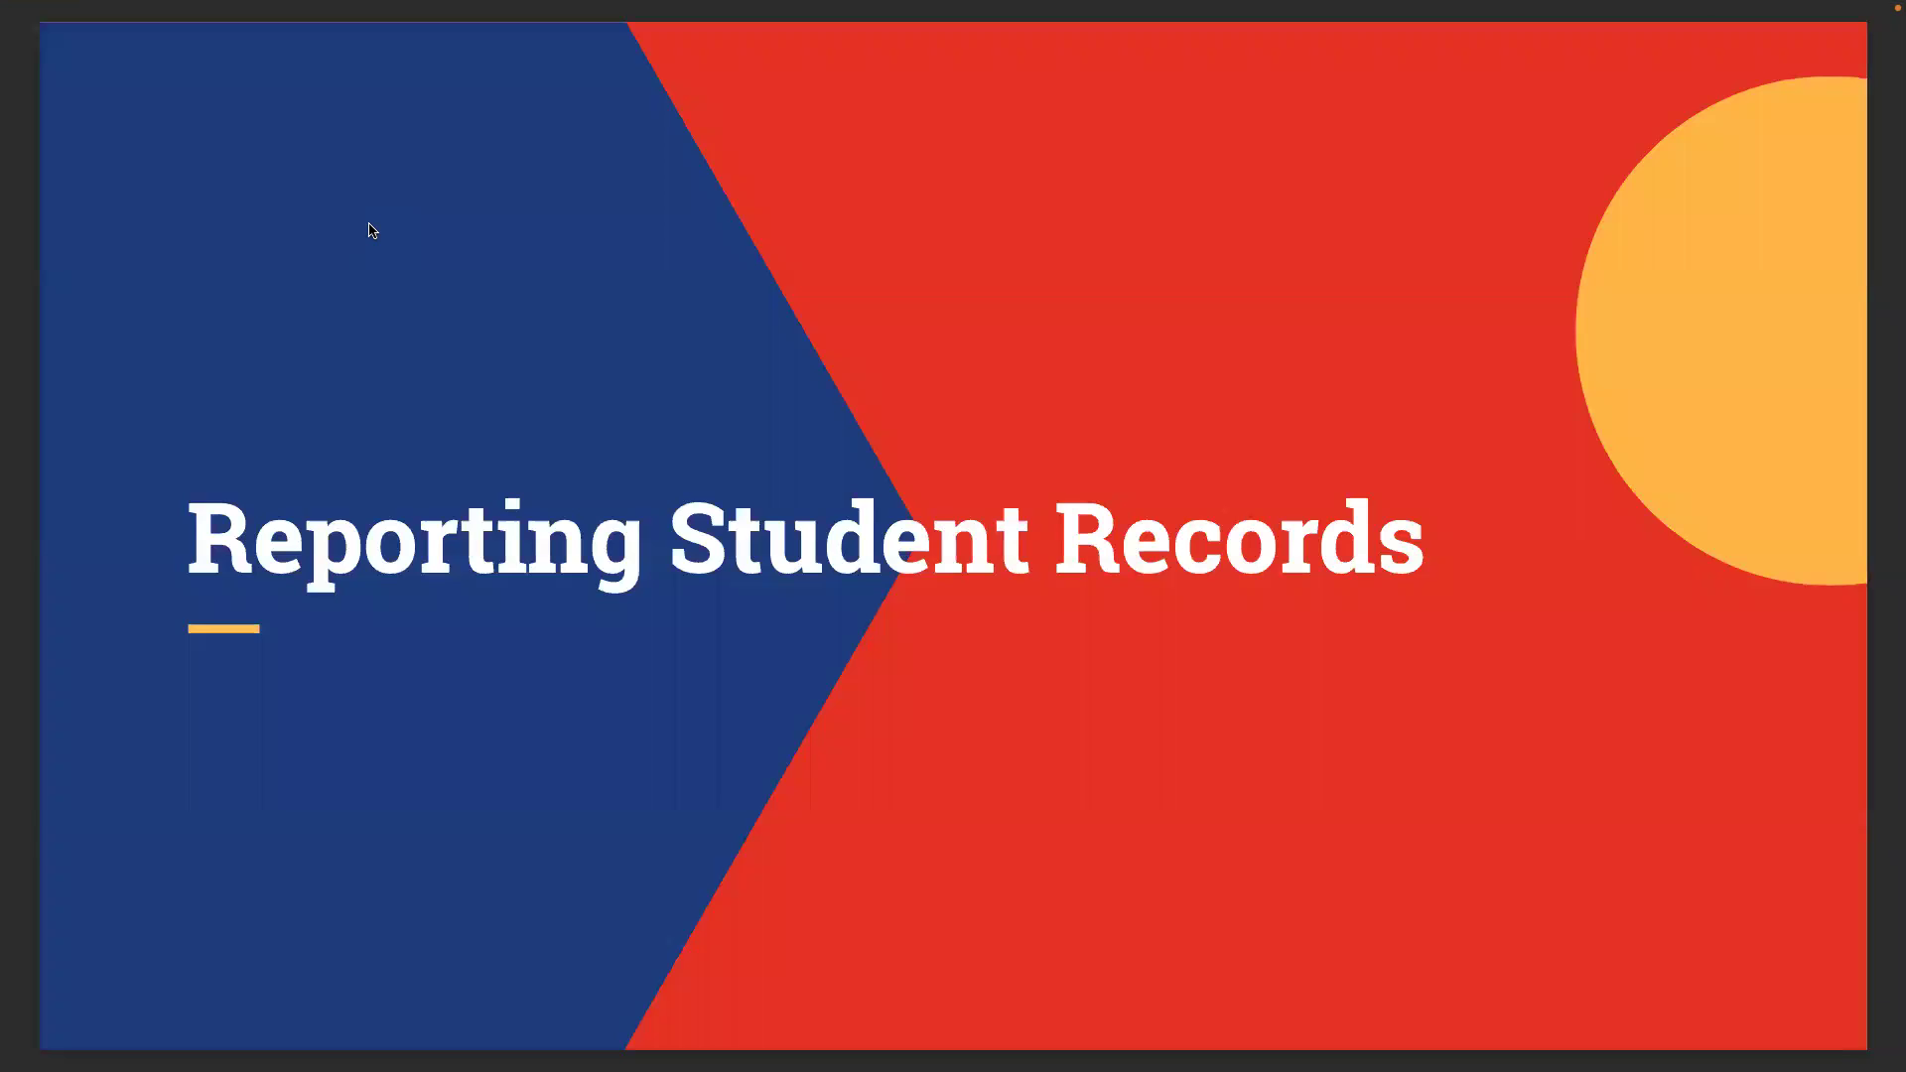
pyautogui.press('Right')
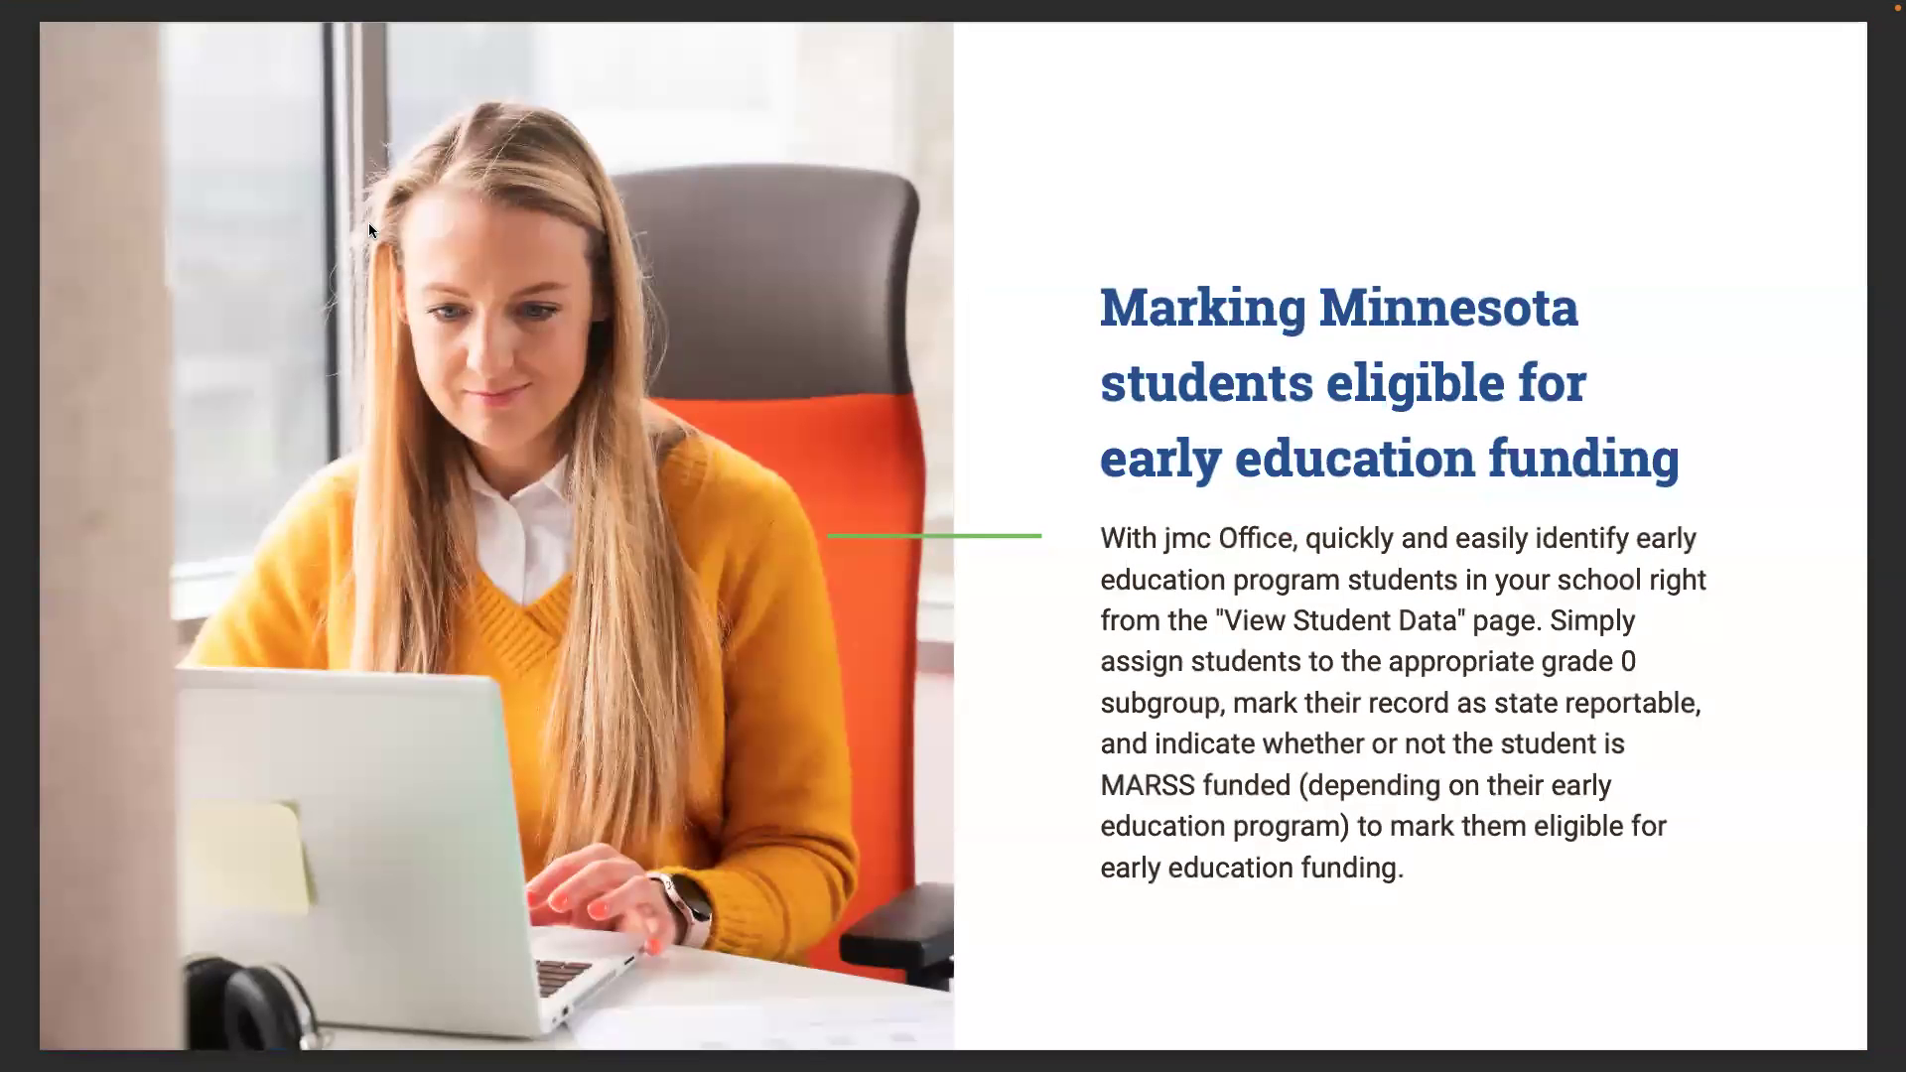
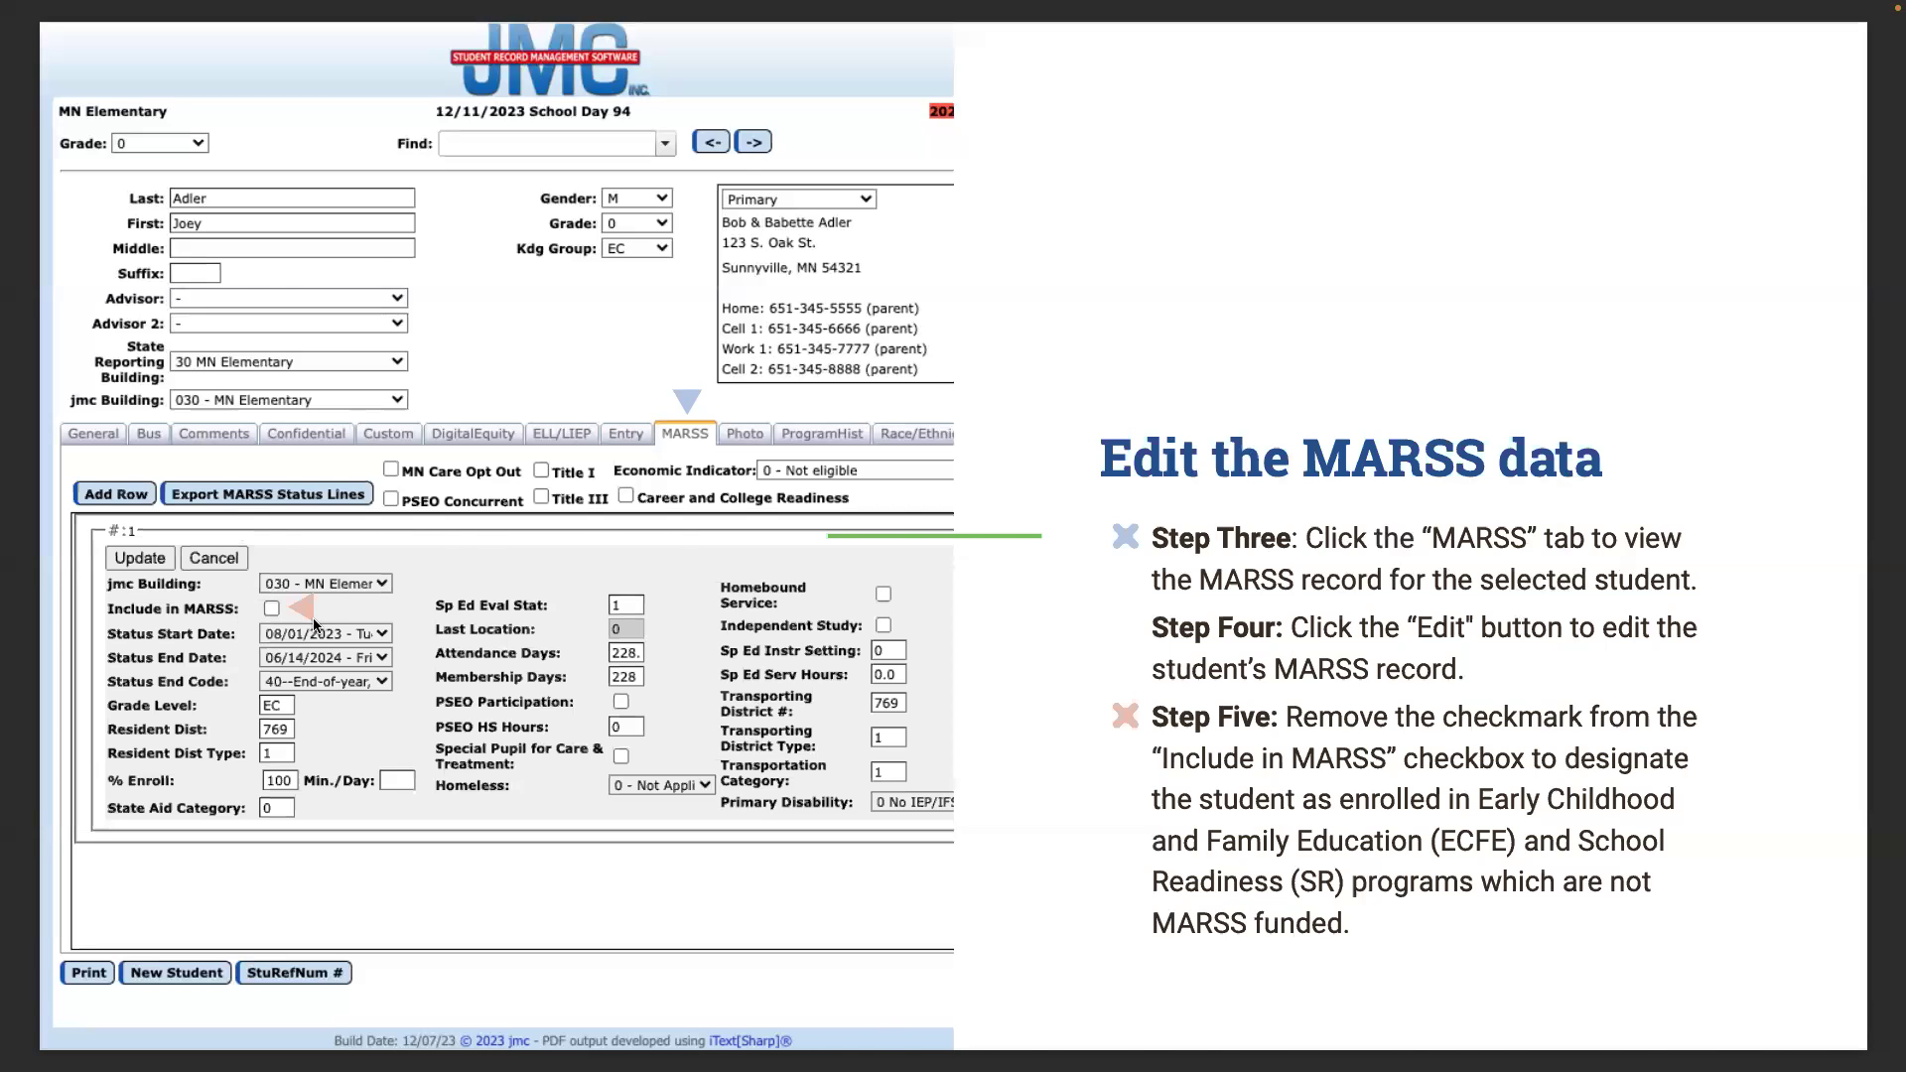
pyautogui.press('Right')
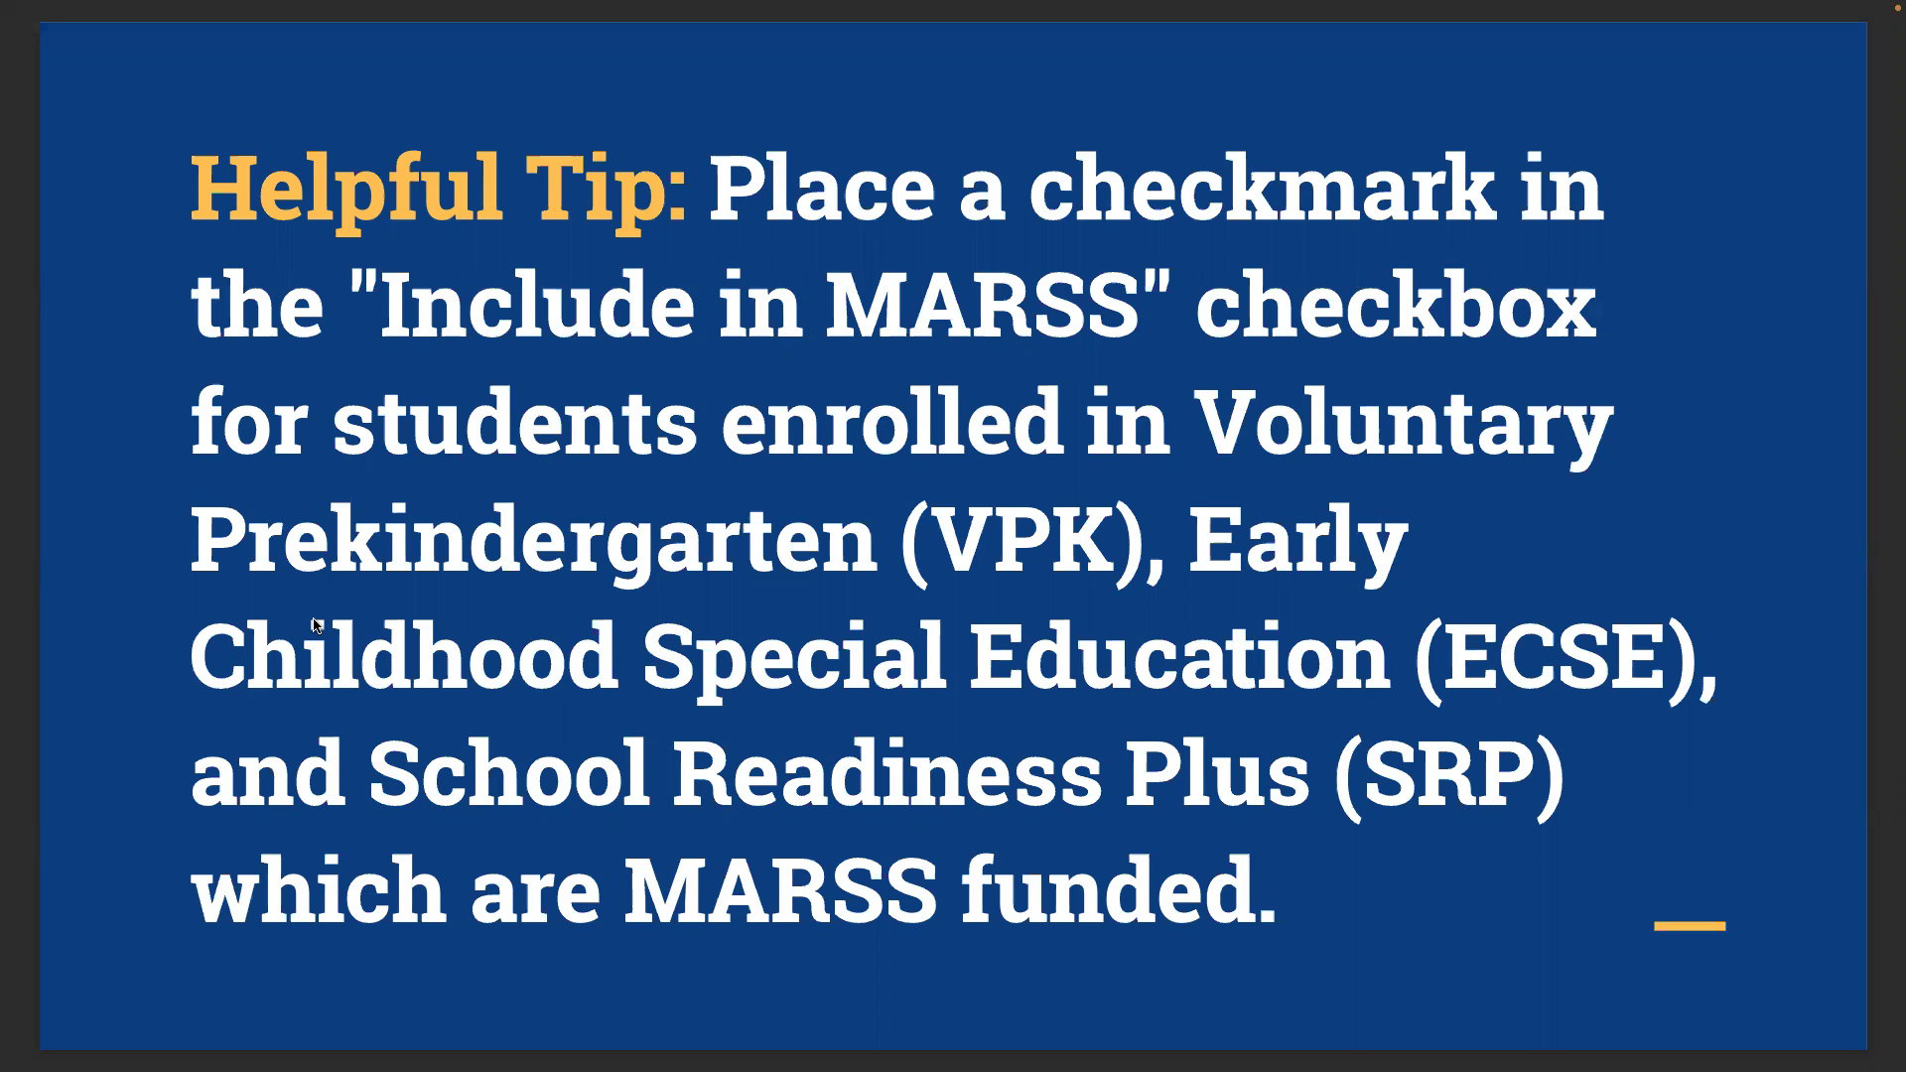
pyautogui.press('Right')
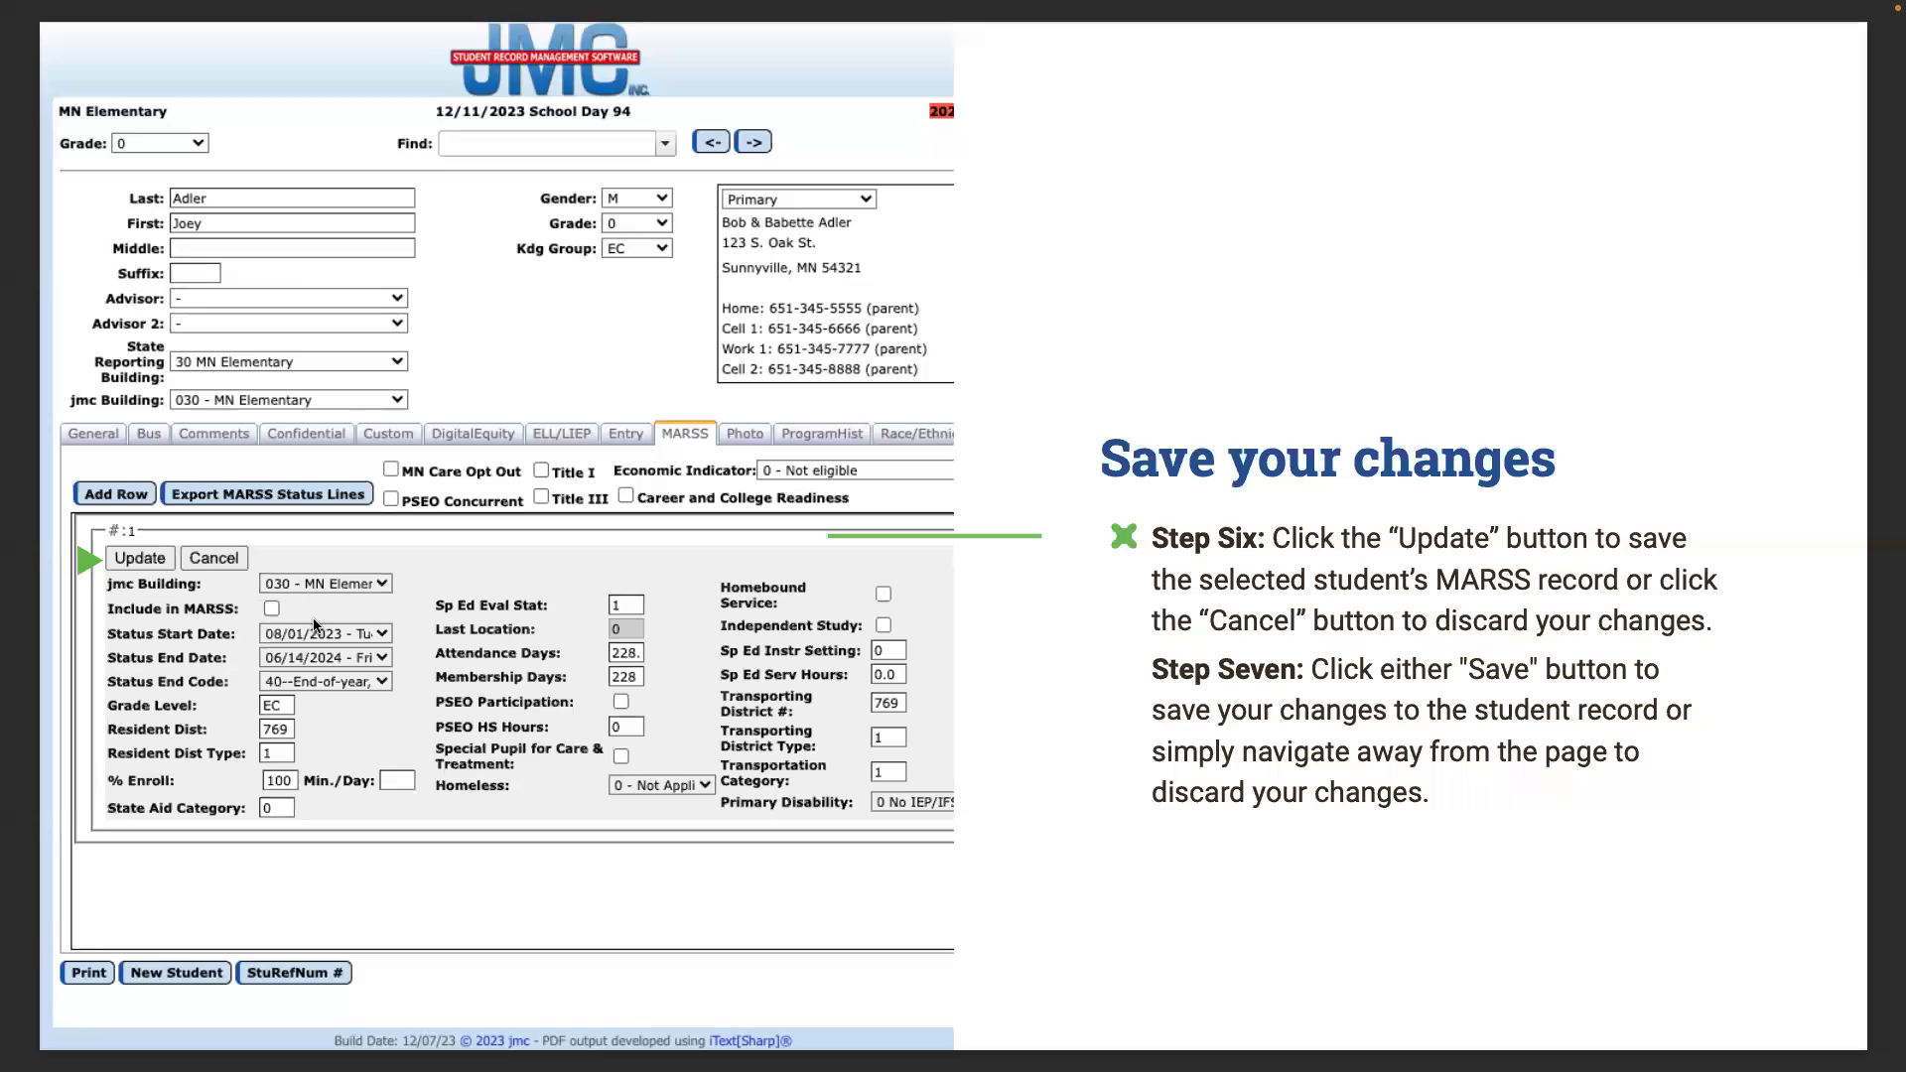
pyautogui.press('Right')
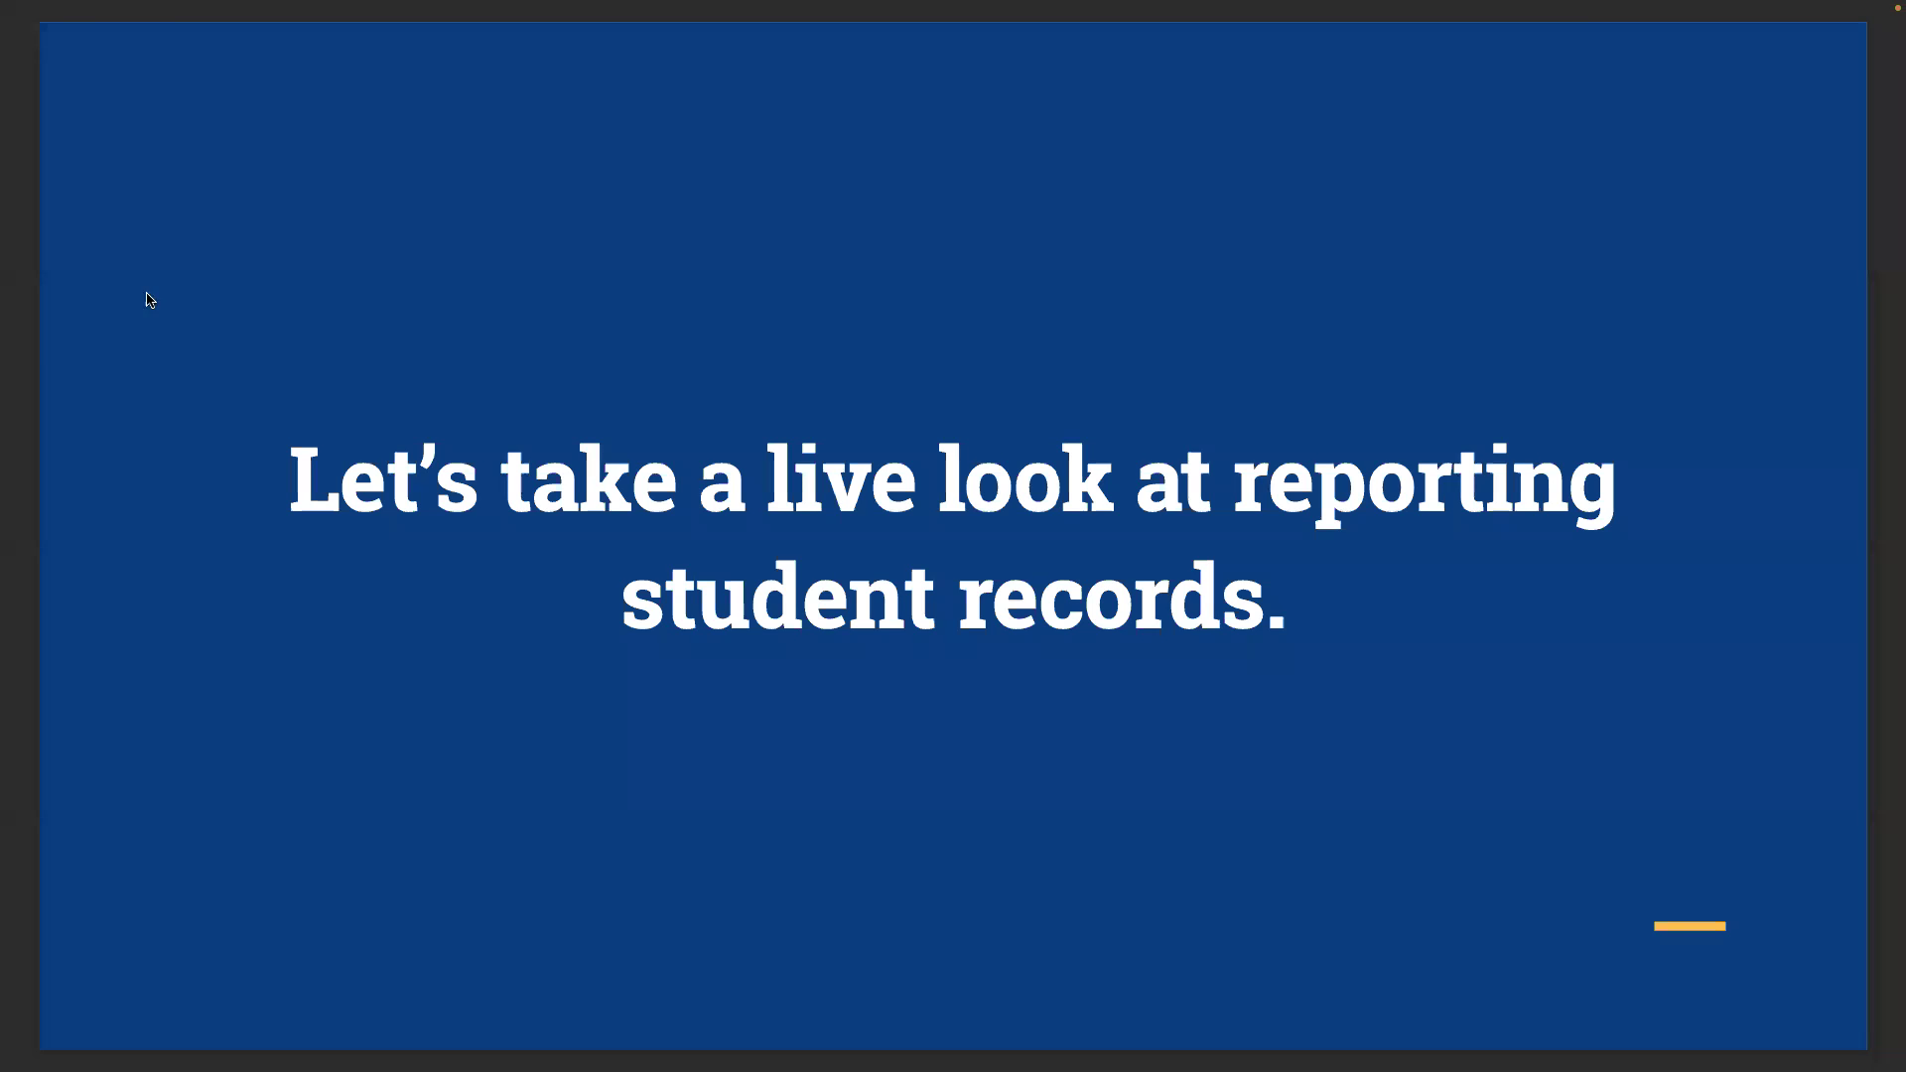
# - Exit the full-screen presentation and return to the JMC early education page in Chrome, shown full screen
pyautogui.moveTo(96, 8)
pyautogui.click(68, 54)
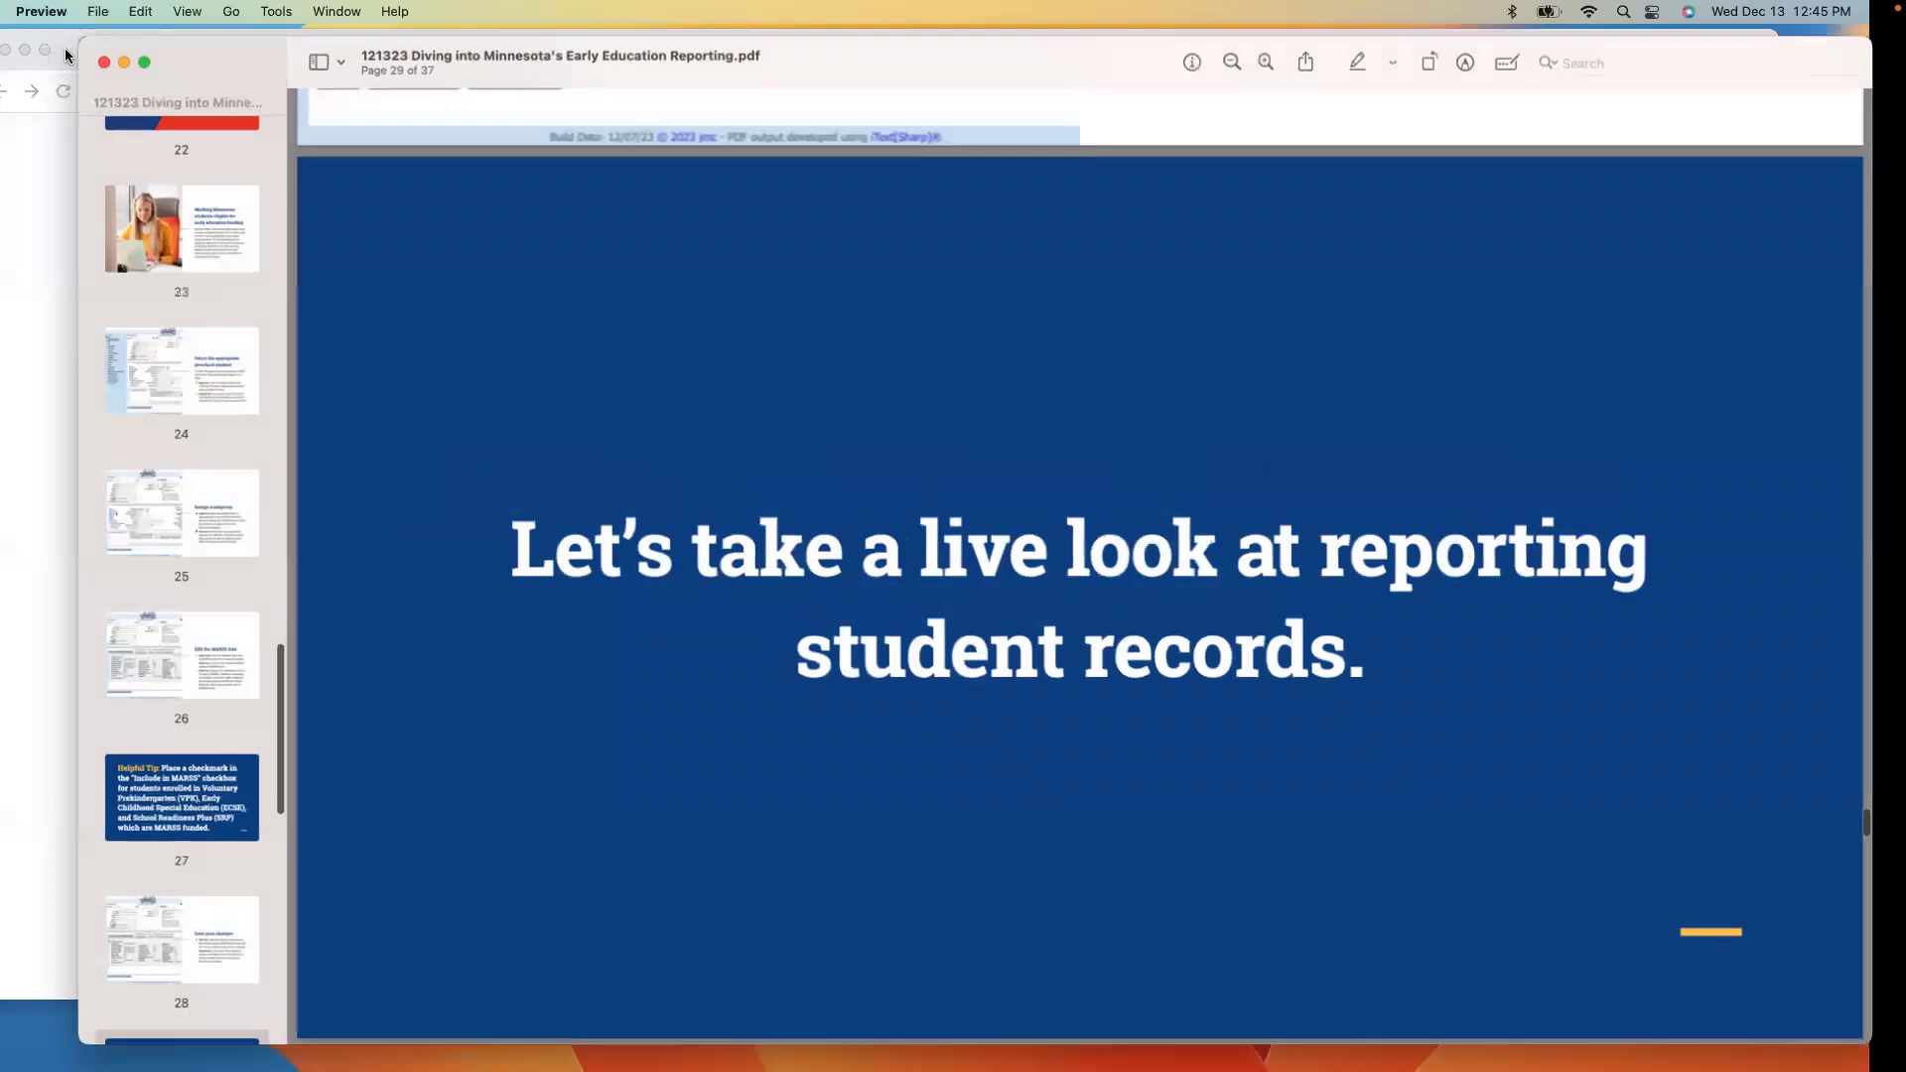
pyautogui.click(57, 177)
pyautogui.click(85, 52)
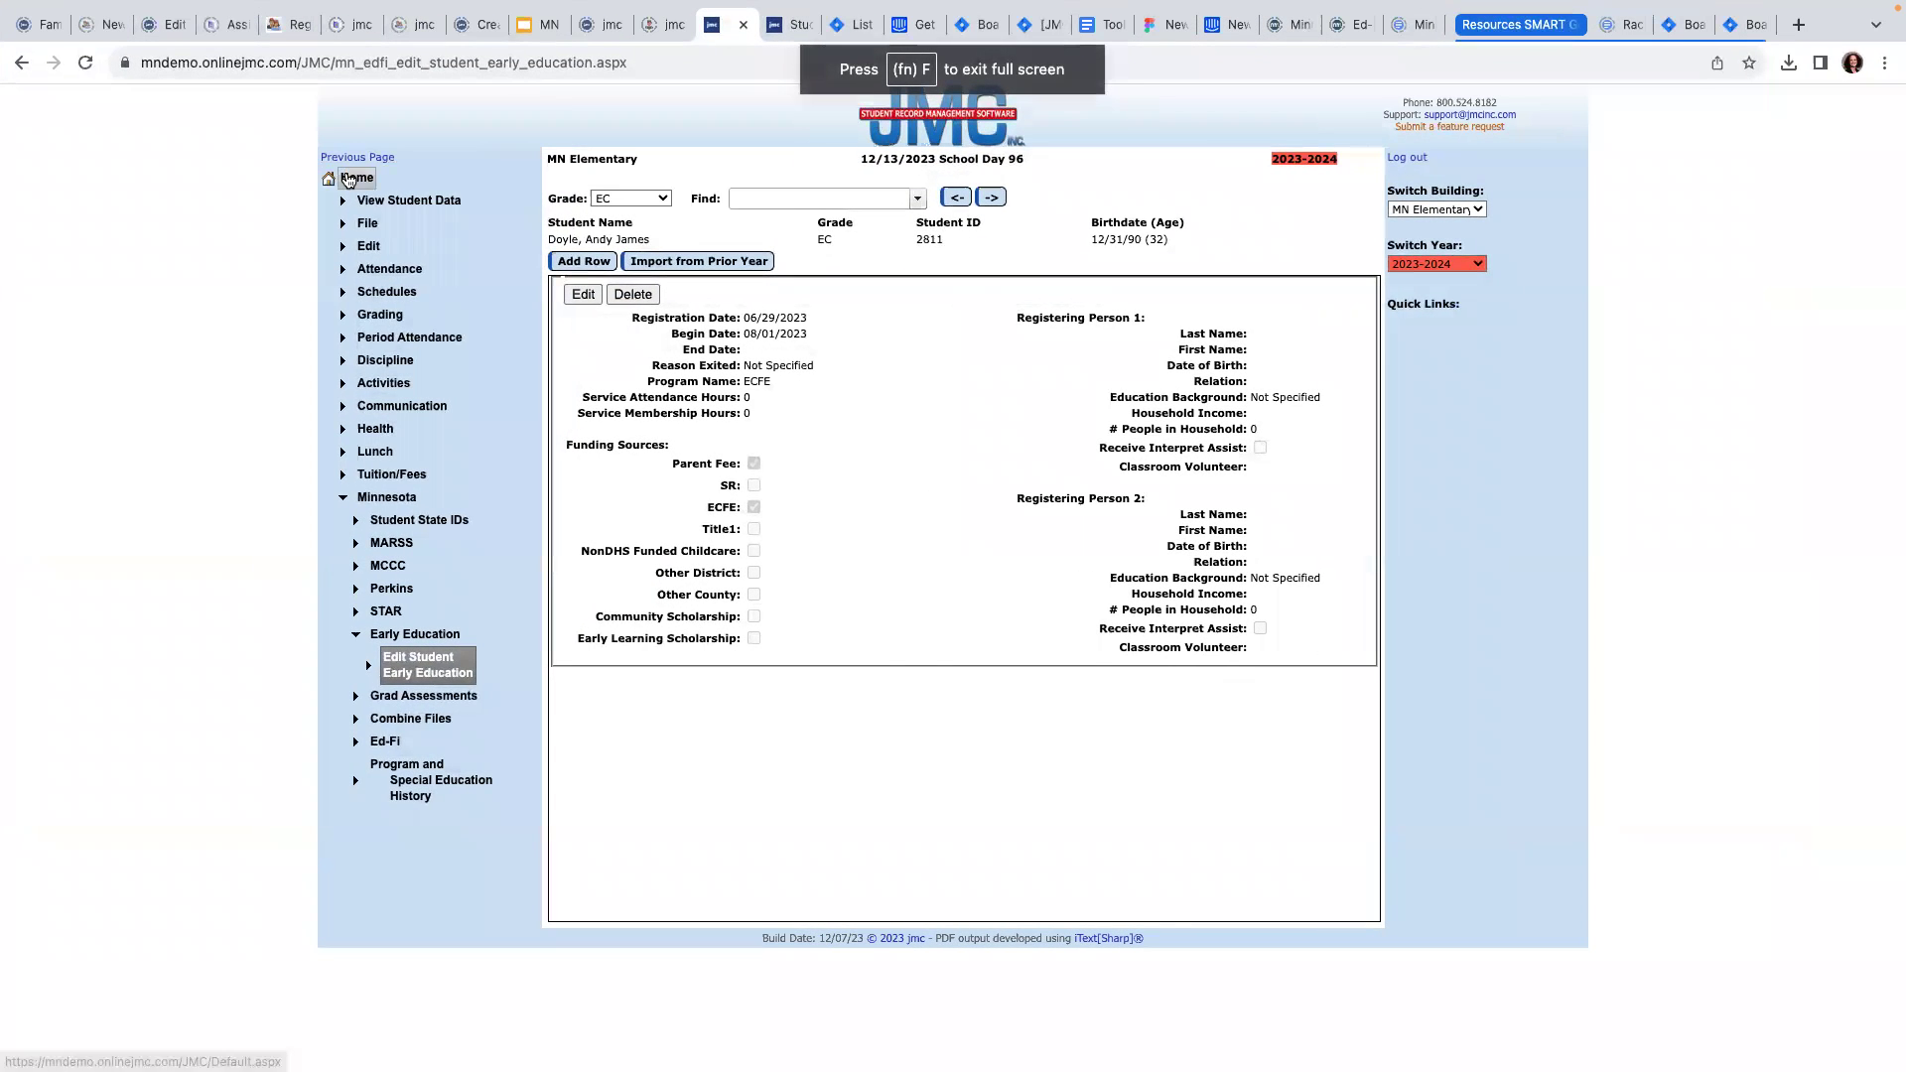
# - Go to the JMC home page, open View Student Data, and filter the students to grade EC
pyautogui.click(348, 179)
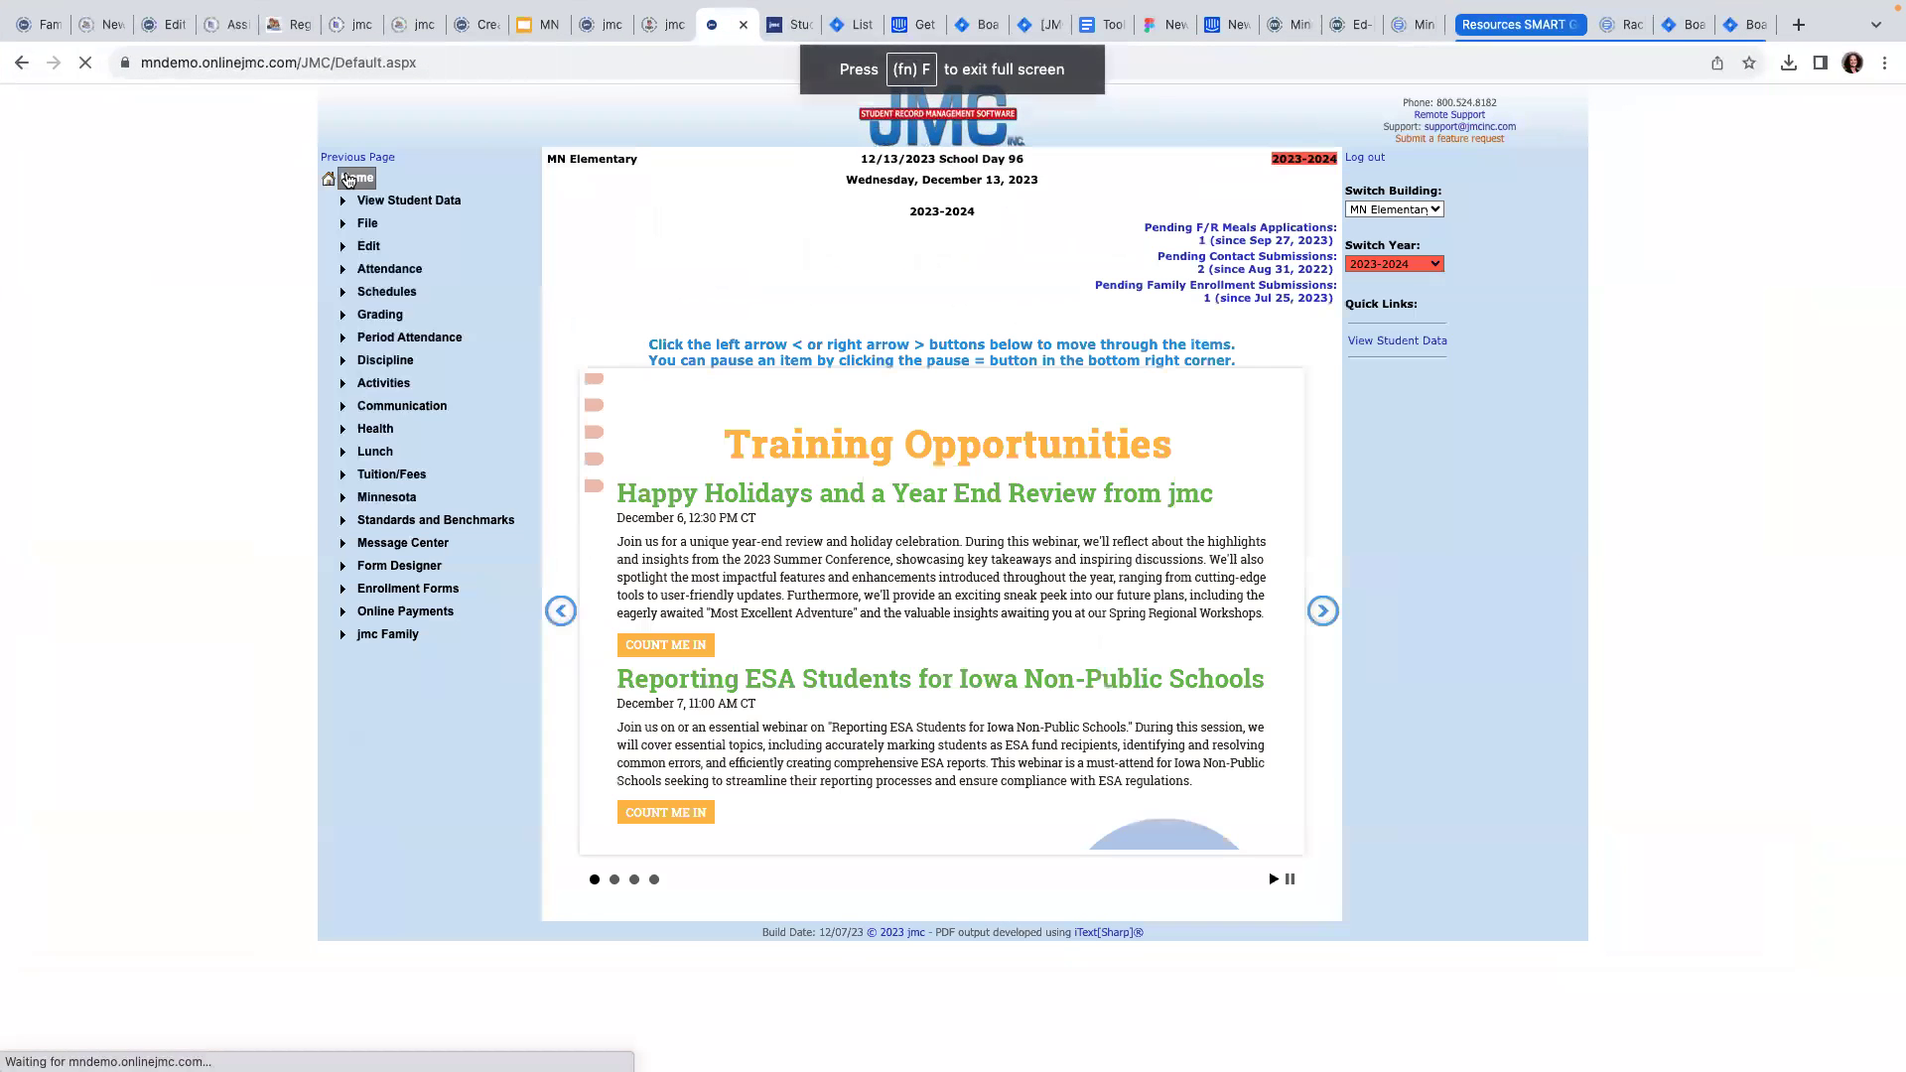
pyautogui.click(383, 202)
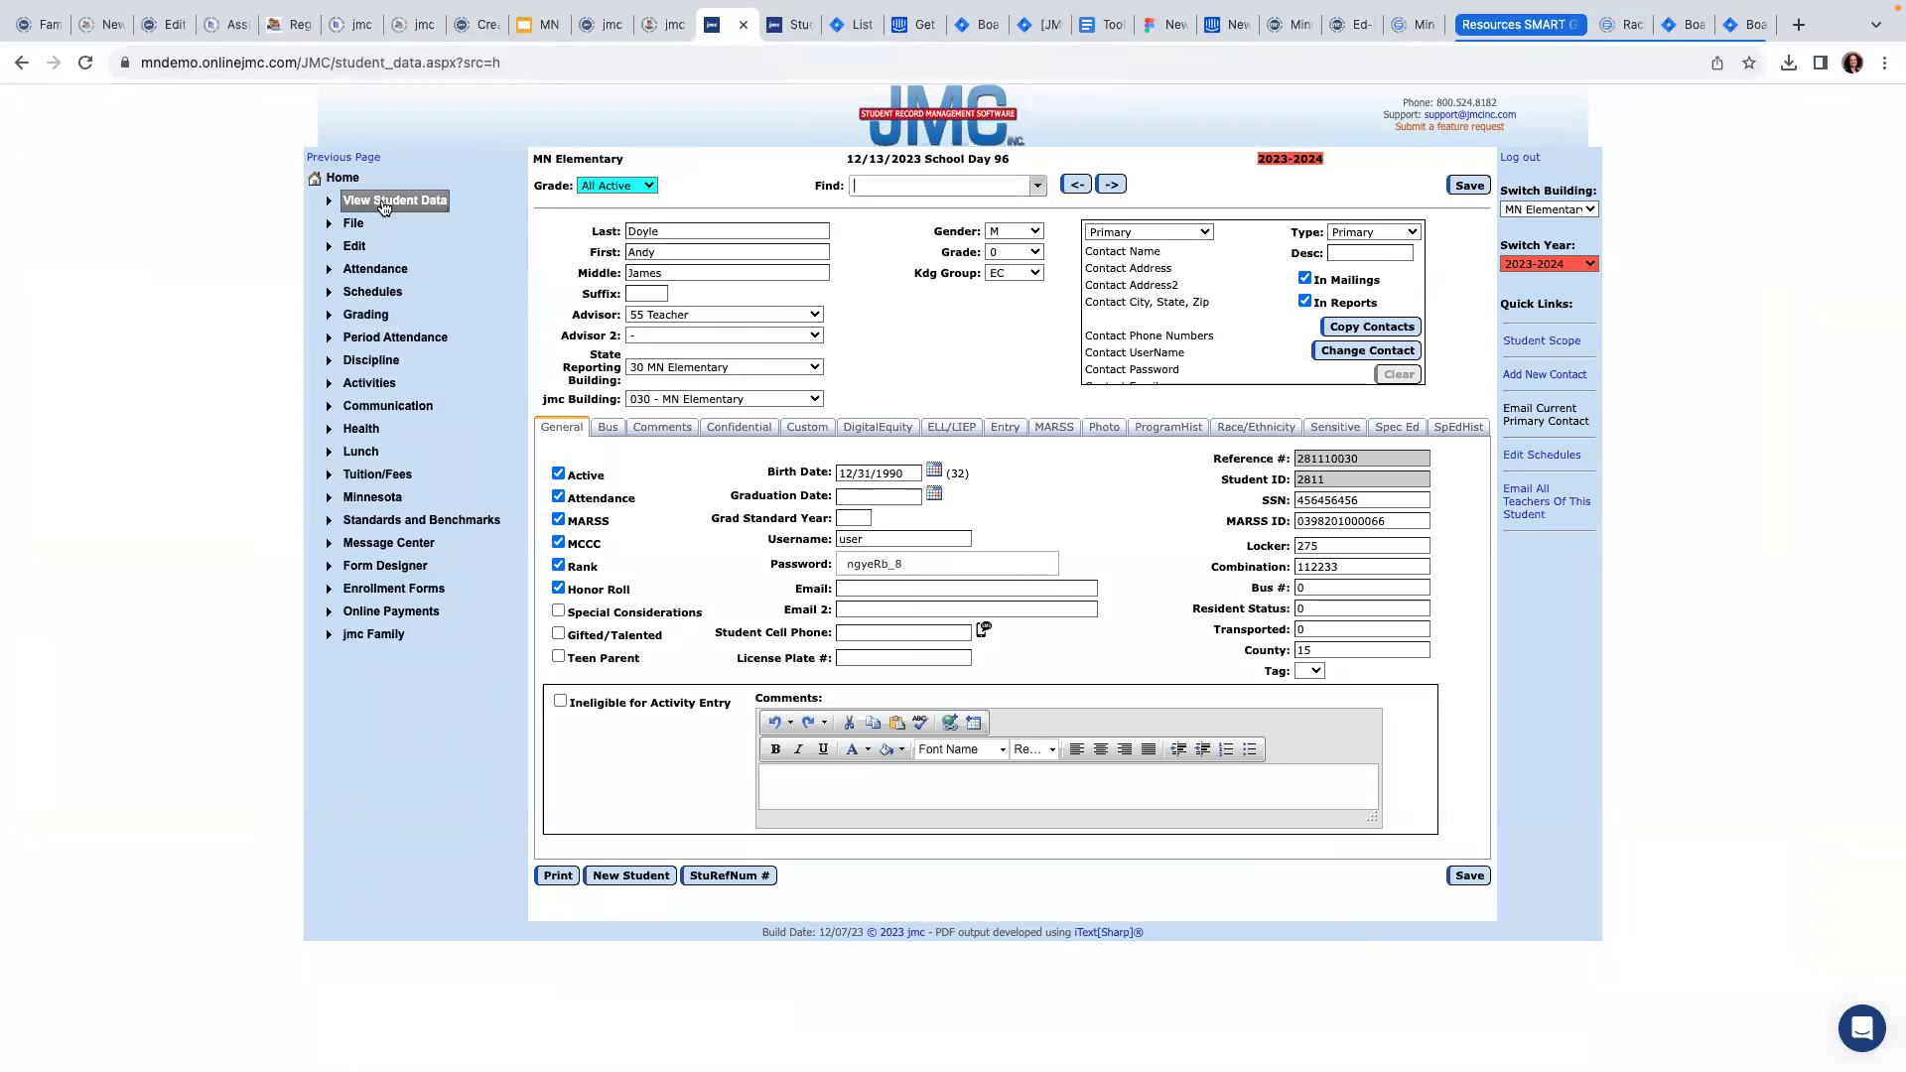
pyautogui.click(655, 187)
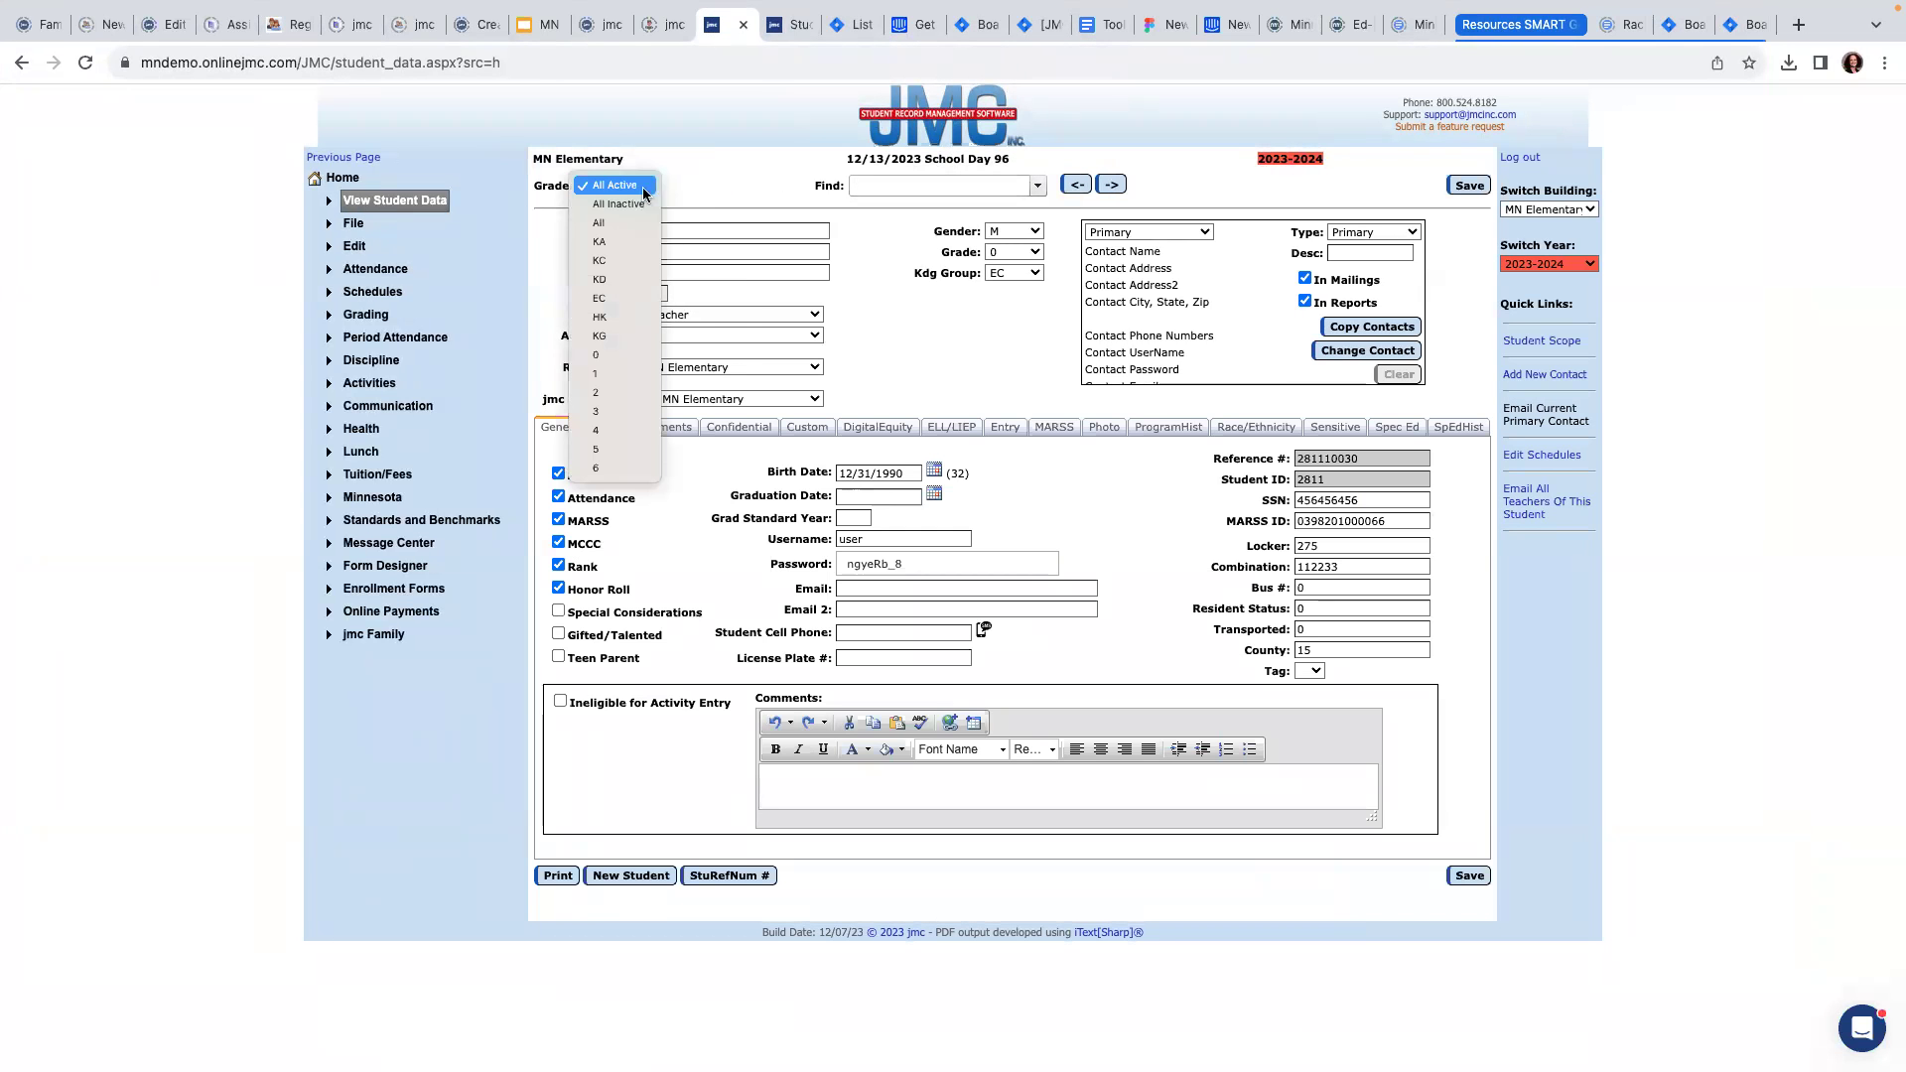
pyautogui.click(599, 299)
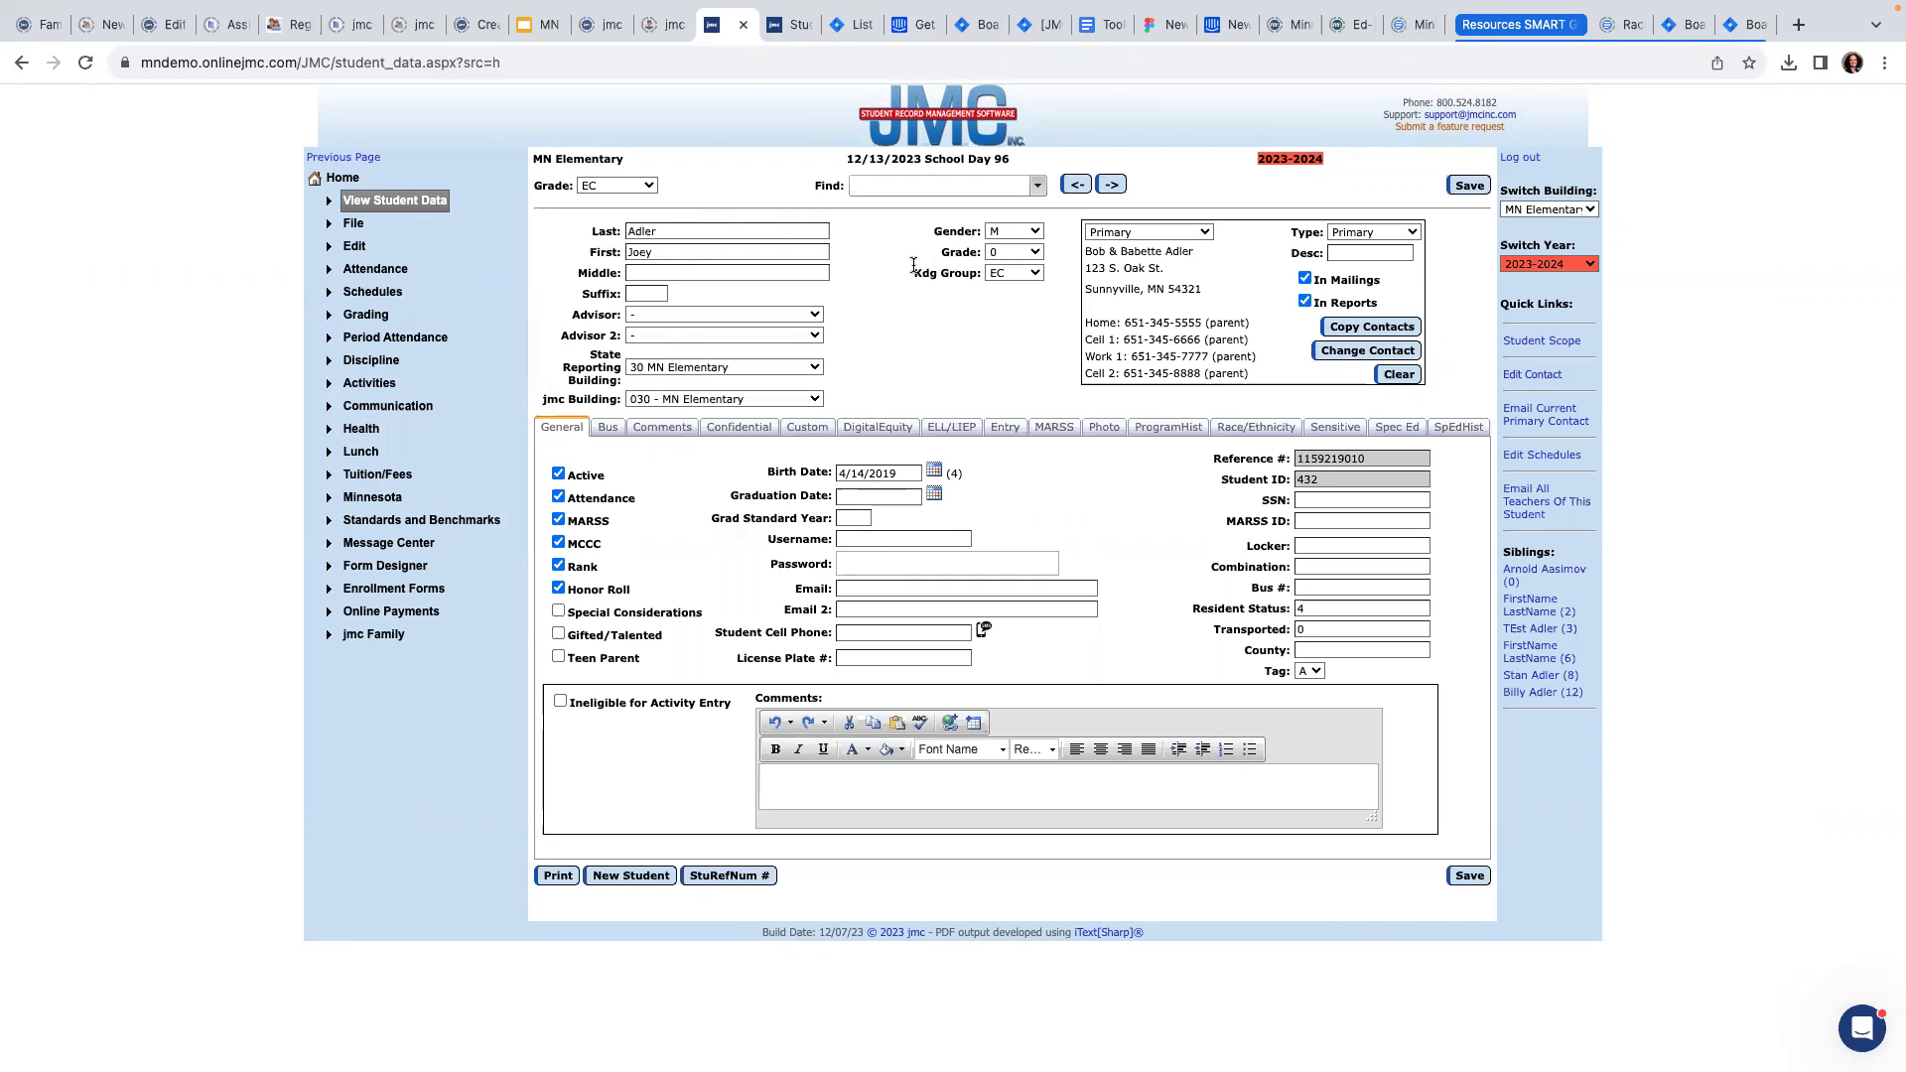
# - Change the student filter to grade 0 and open the second student marked EC in the list
pyautogui.click(625, 185)
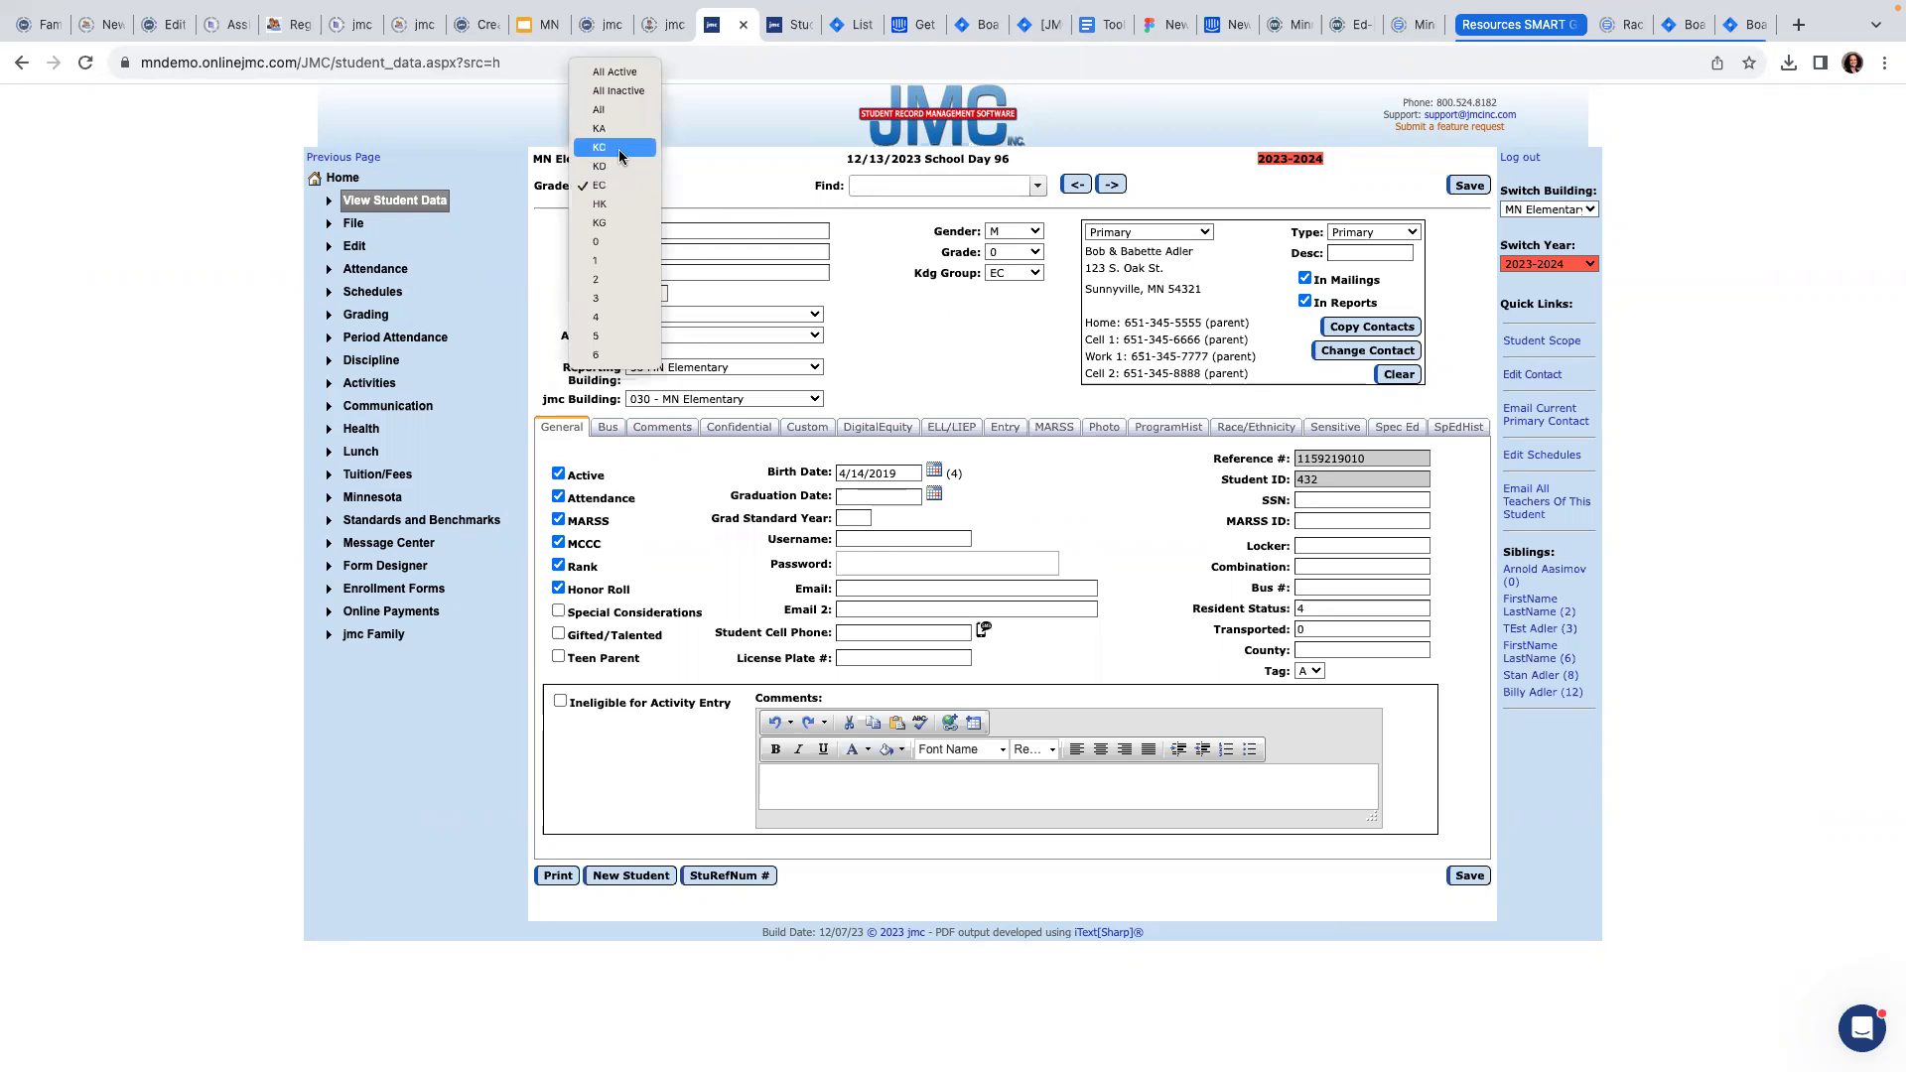
pyautogui.click(617, 241)
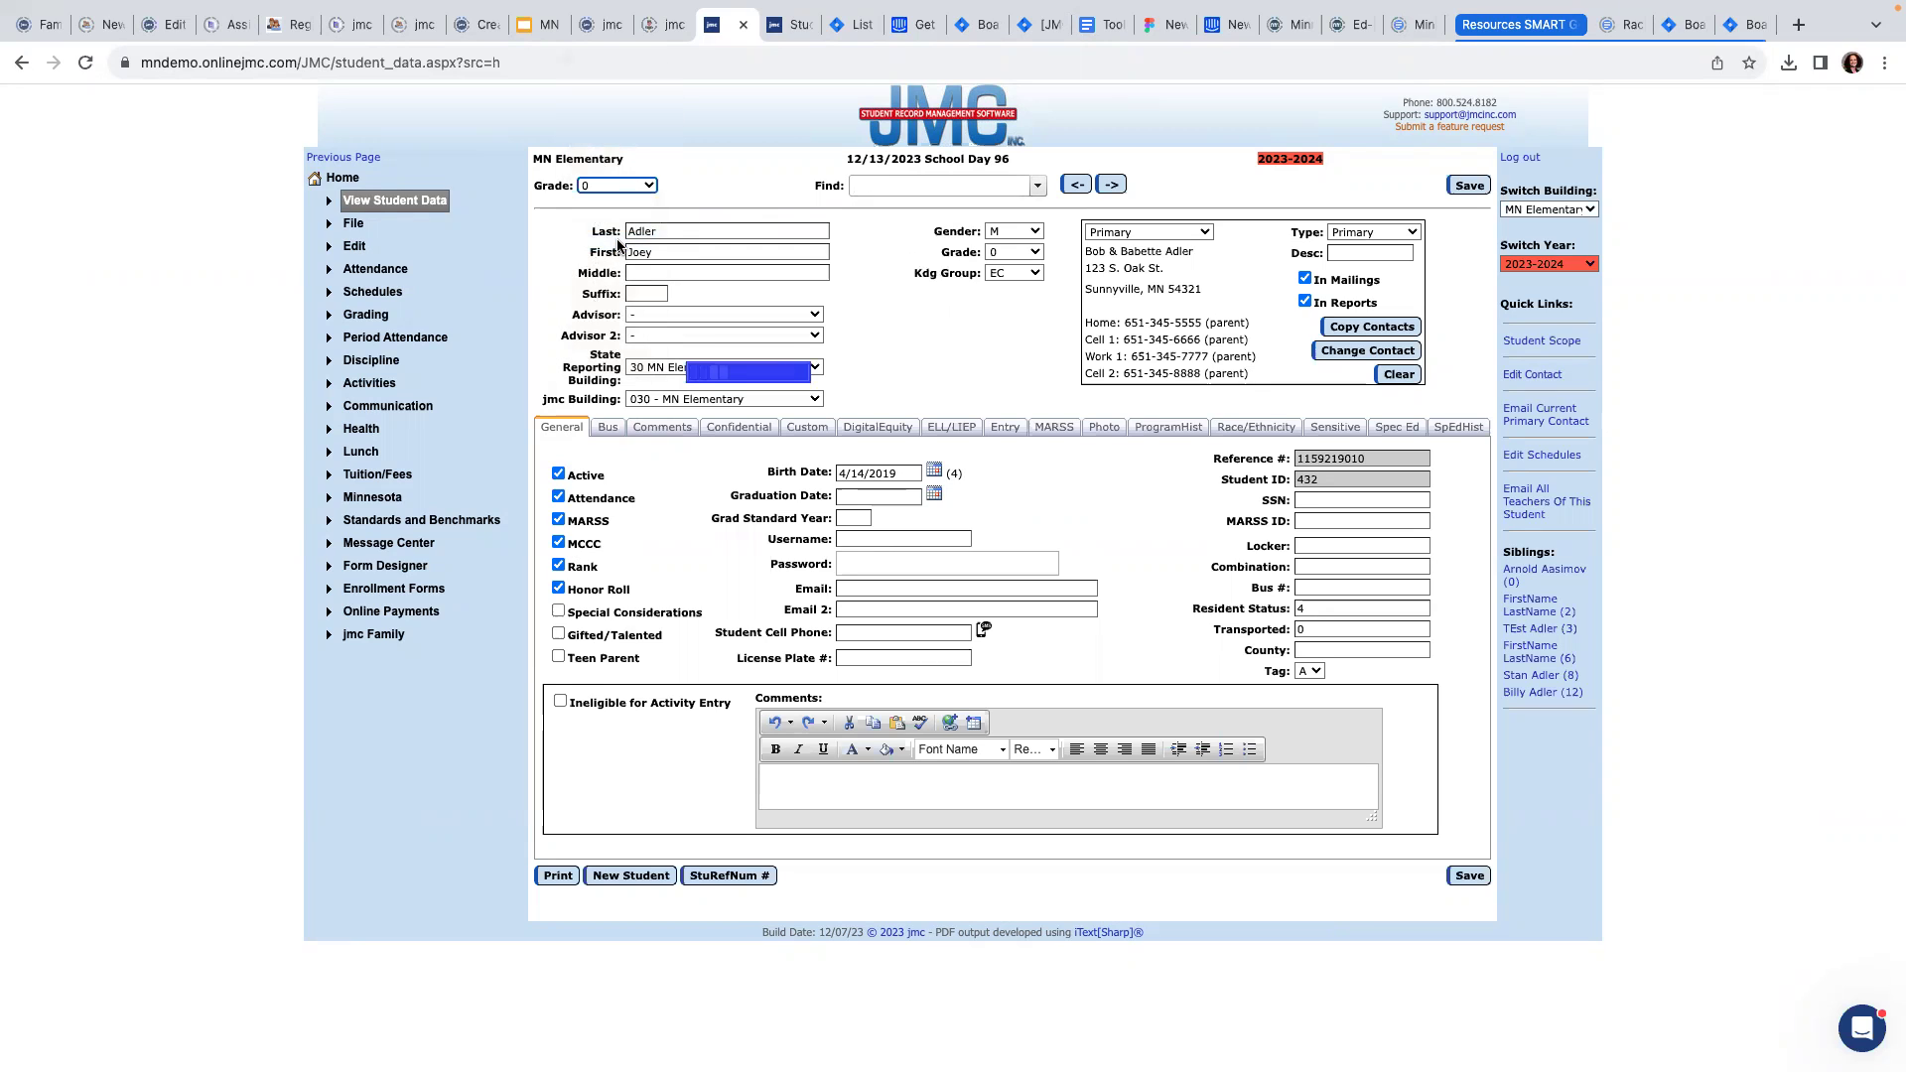
pyautogui.click(1038, 186)
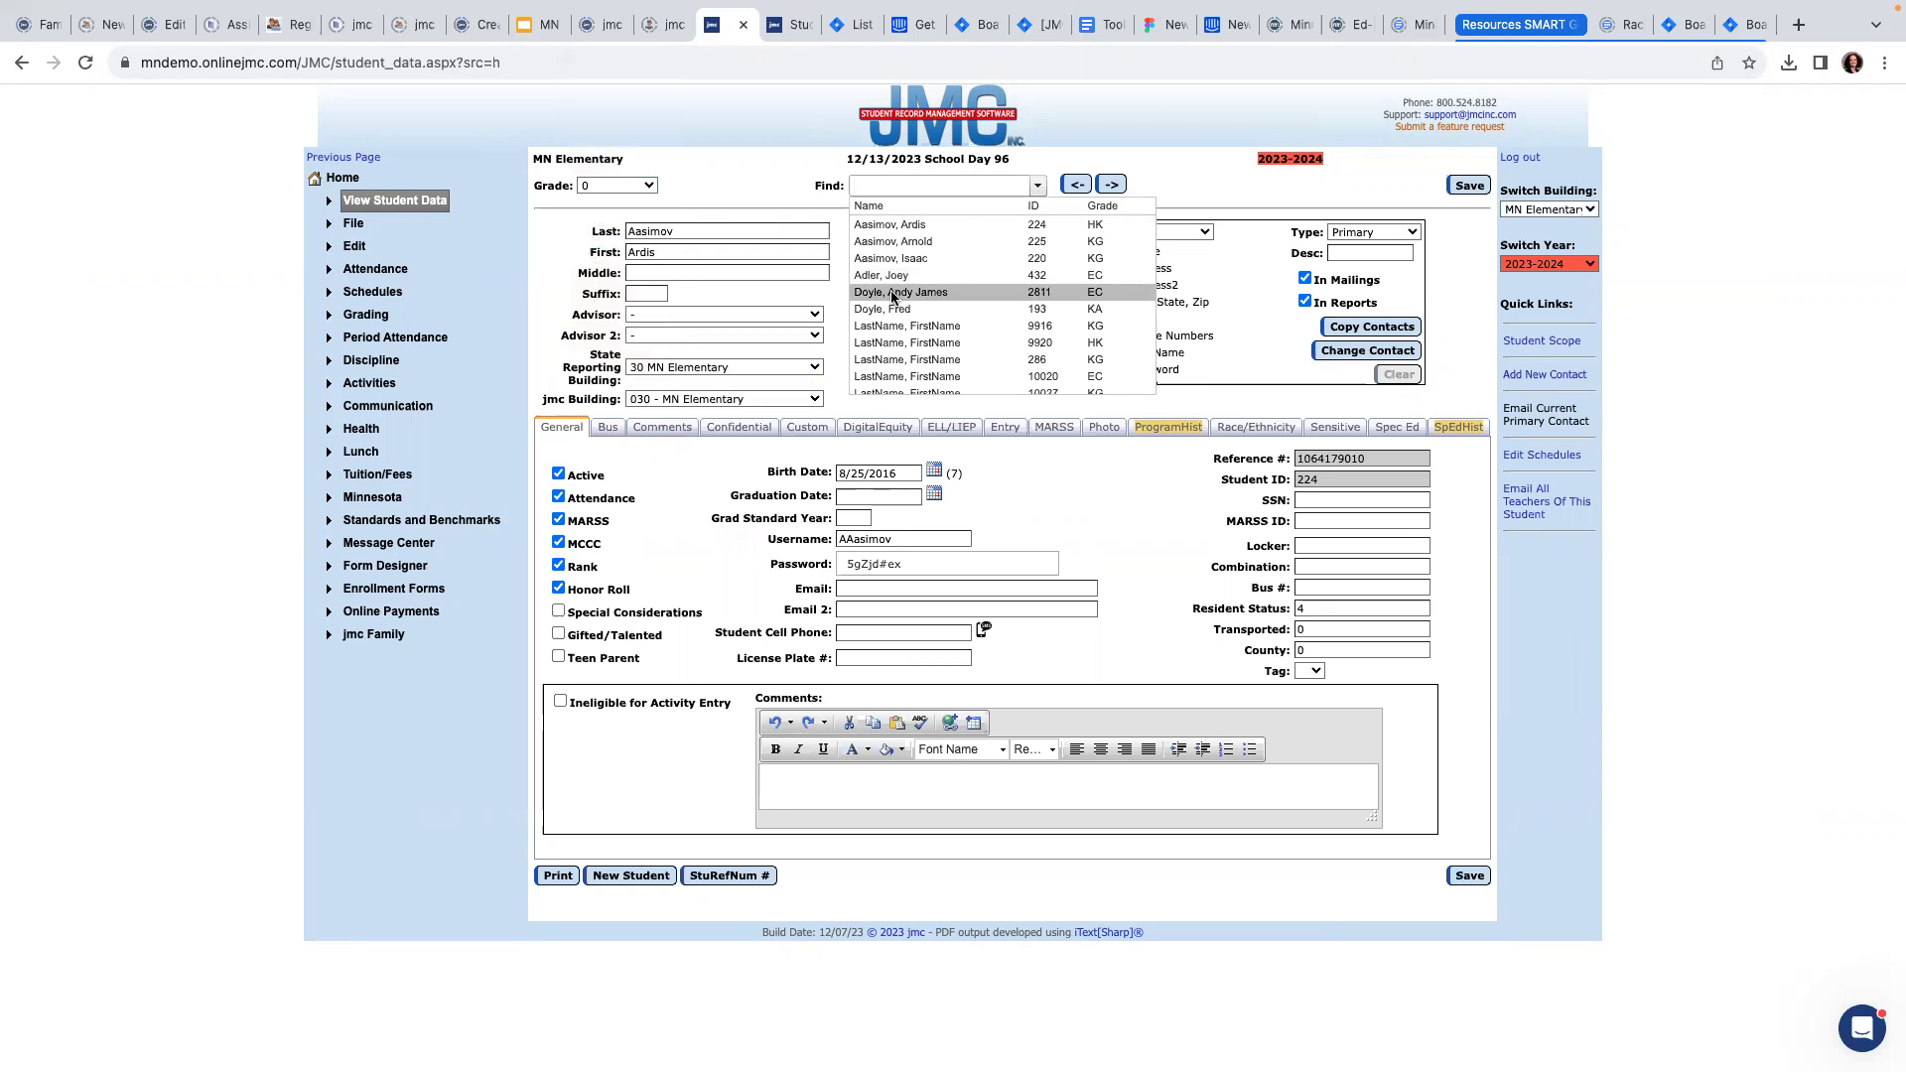
pyautogui.click(893, 293)
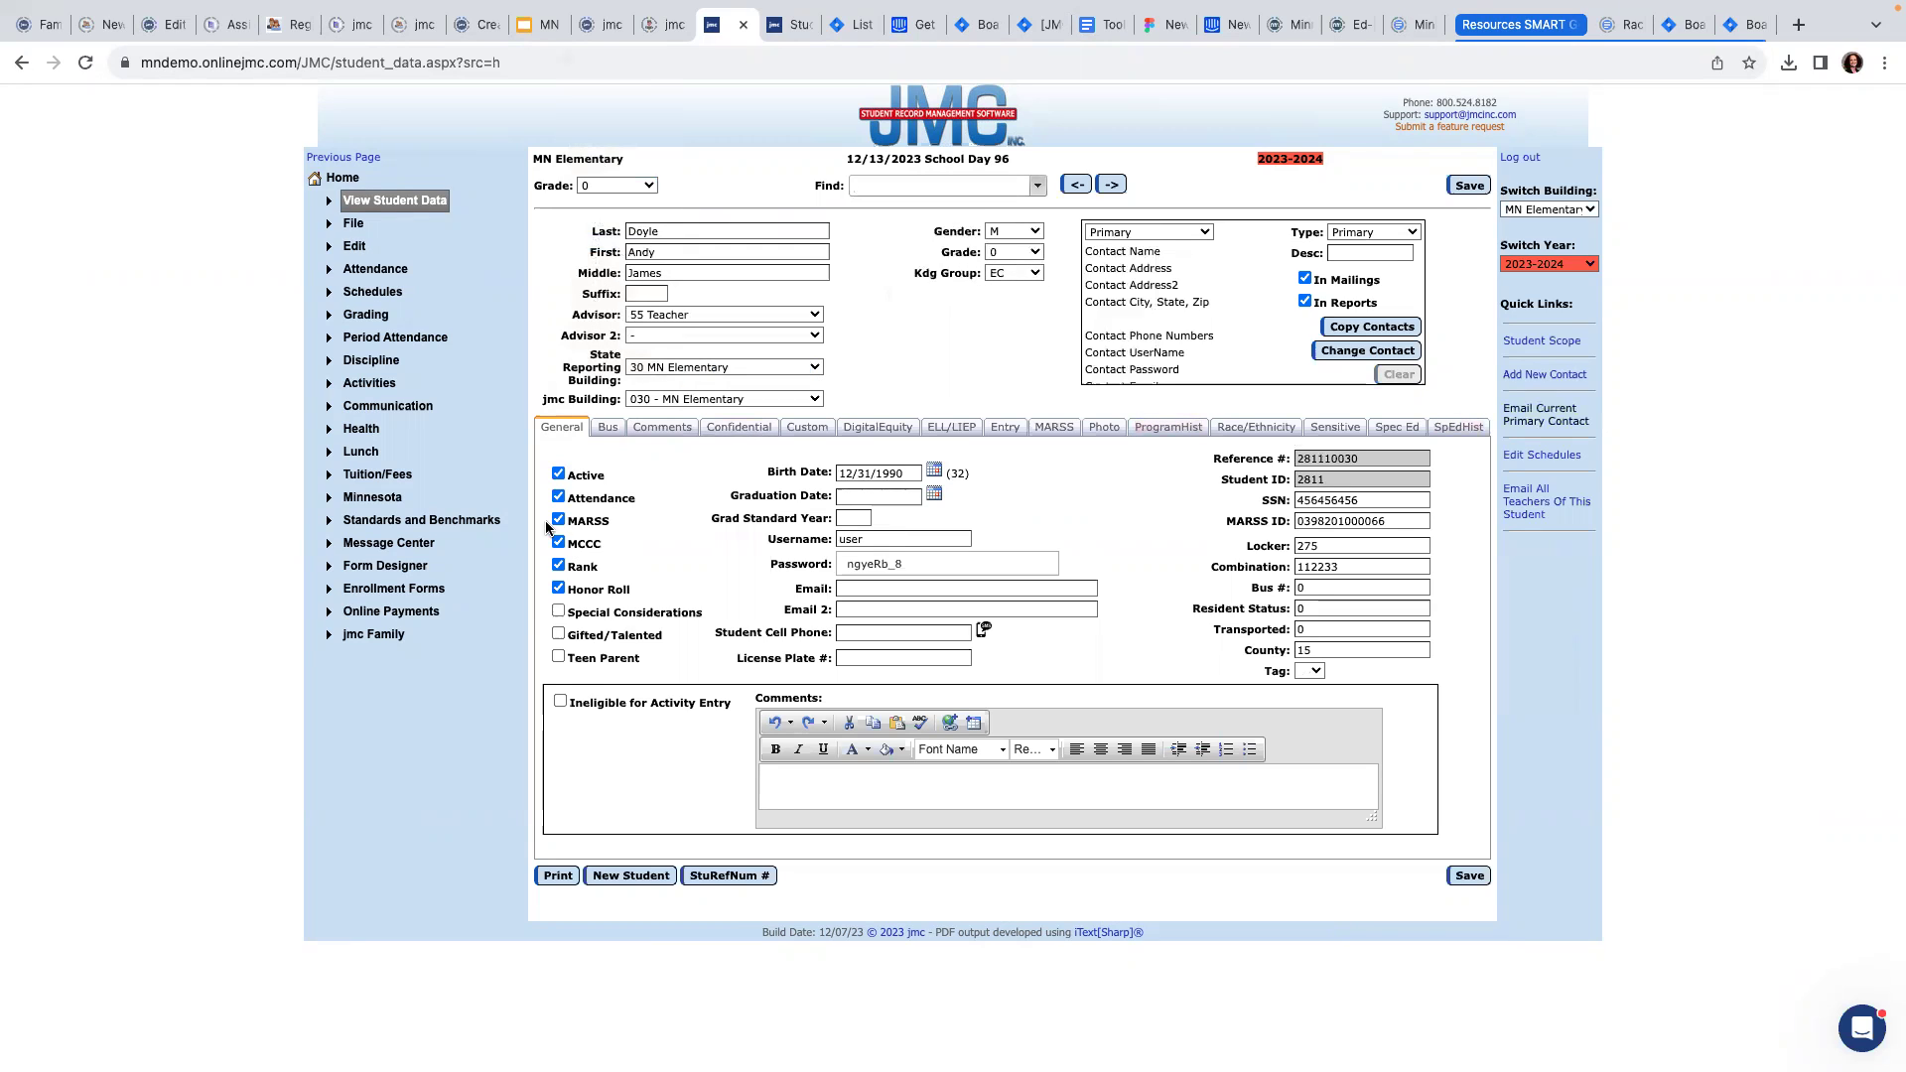
# - Open the student's MARSS record for editing, keep Include in MARSS unchecked, update the record, and save the student data
pyautogui.click(1049, 433)
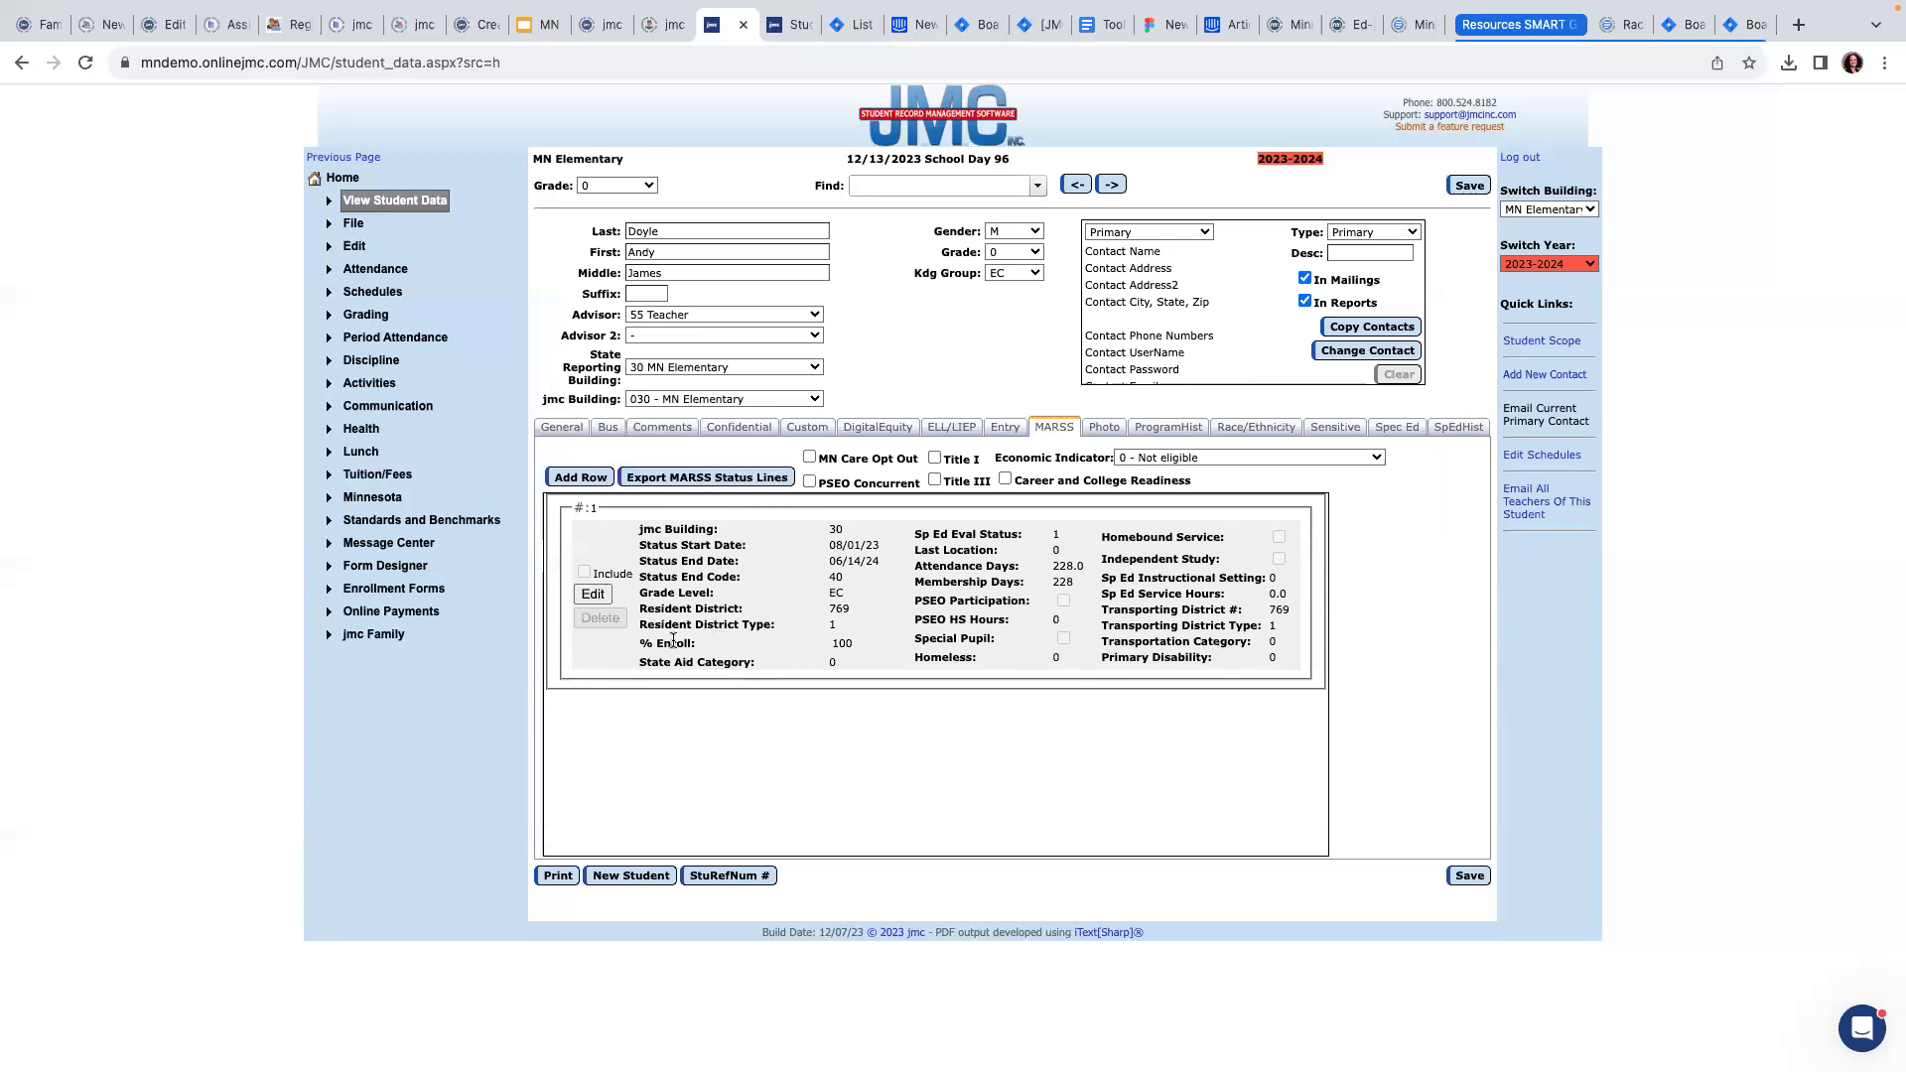
pyautogui.click(593, 594)
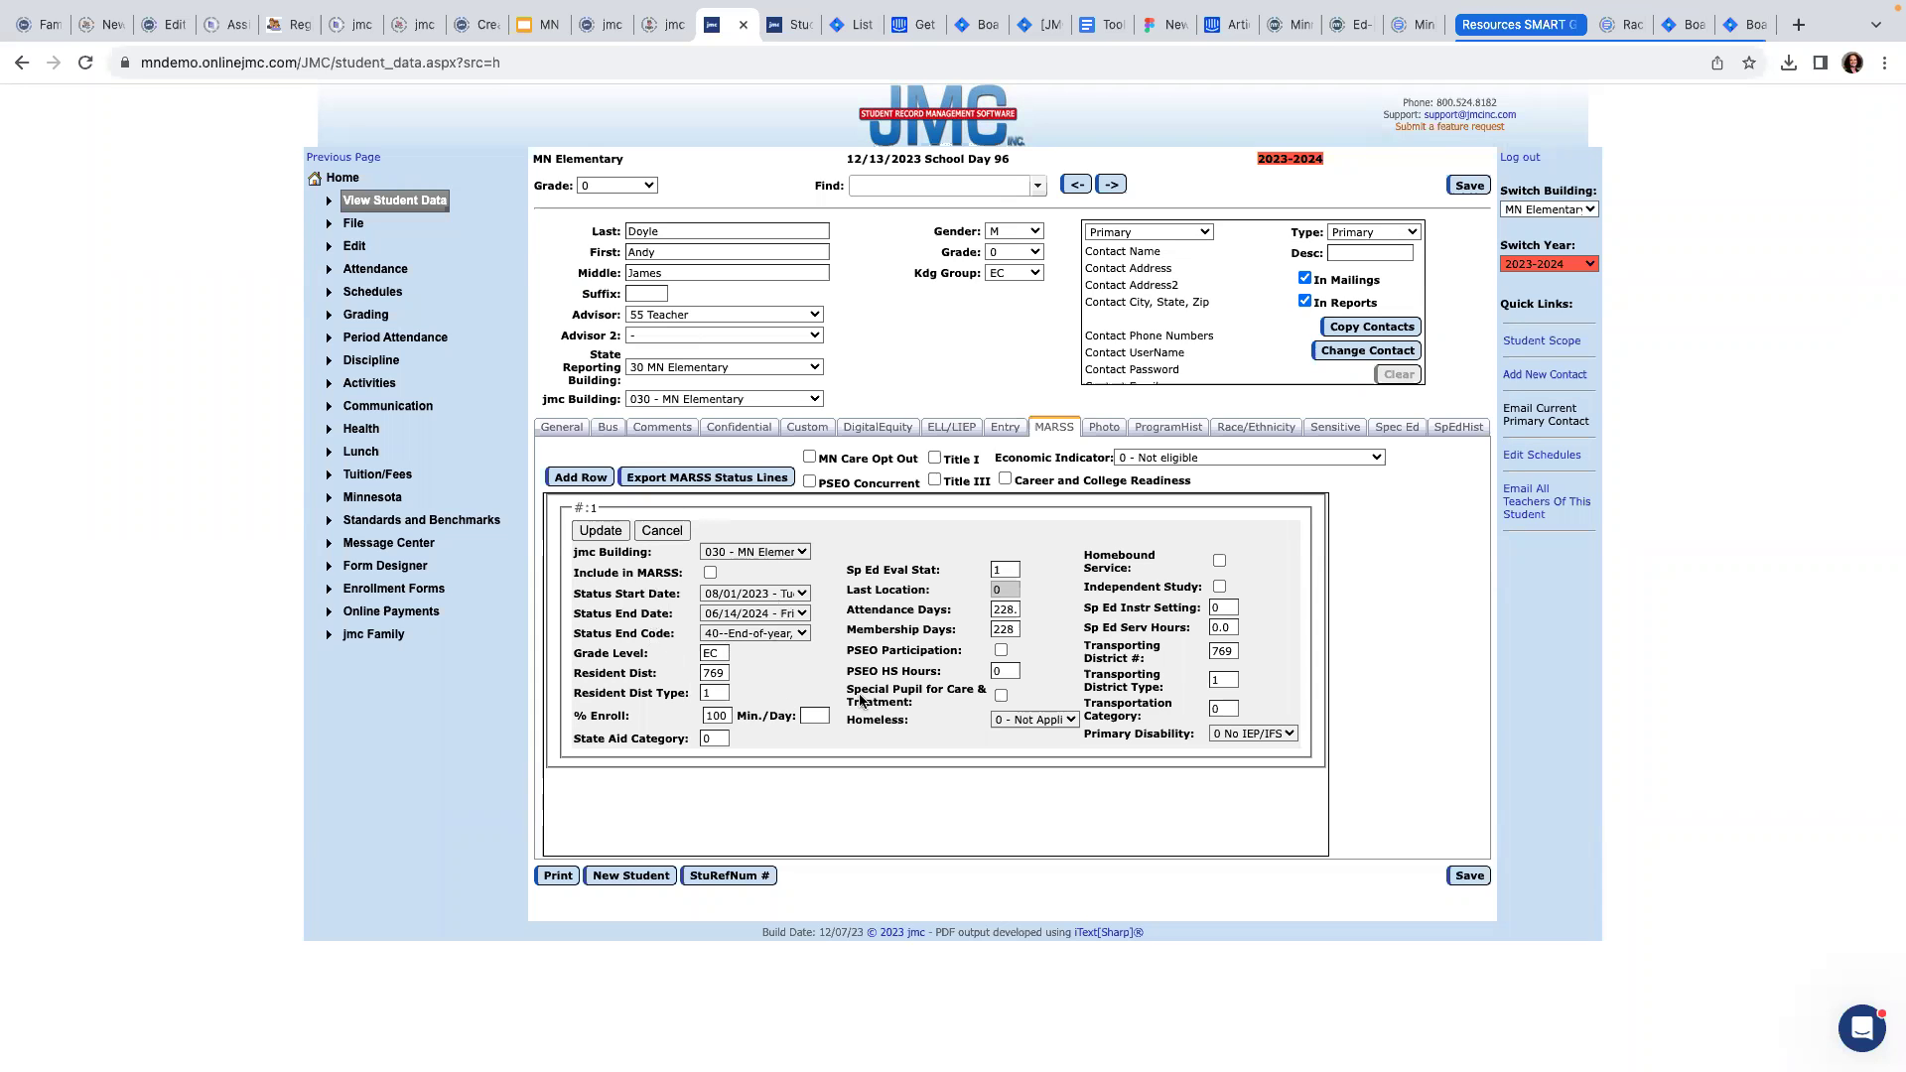
pyautogui.click(598, 532)
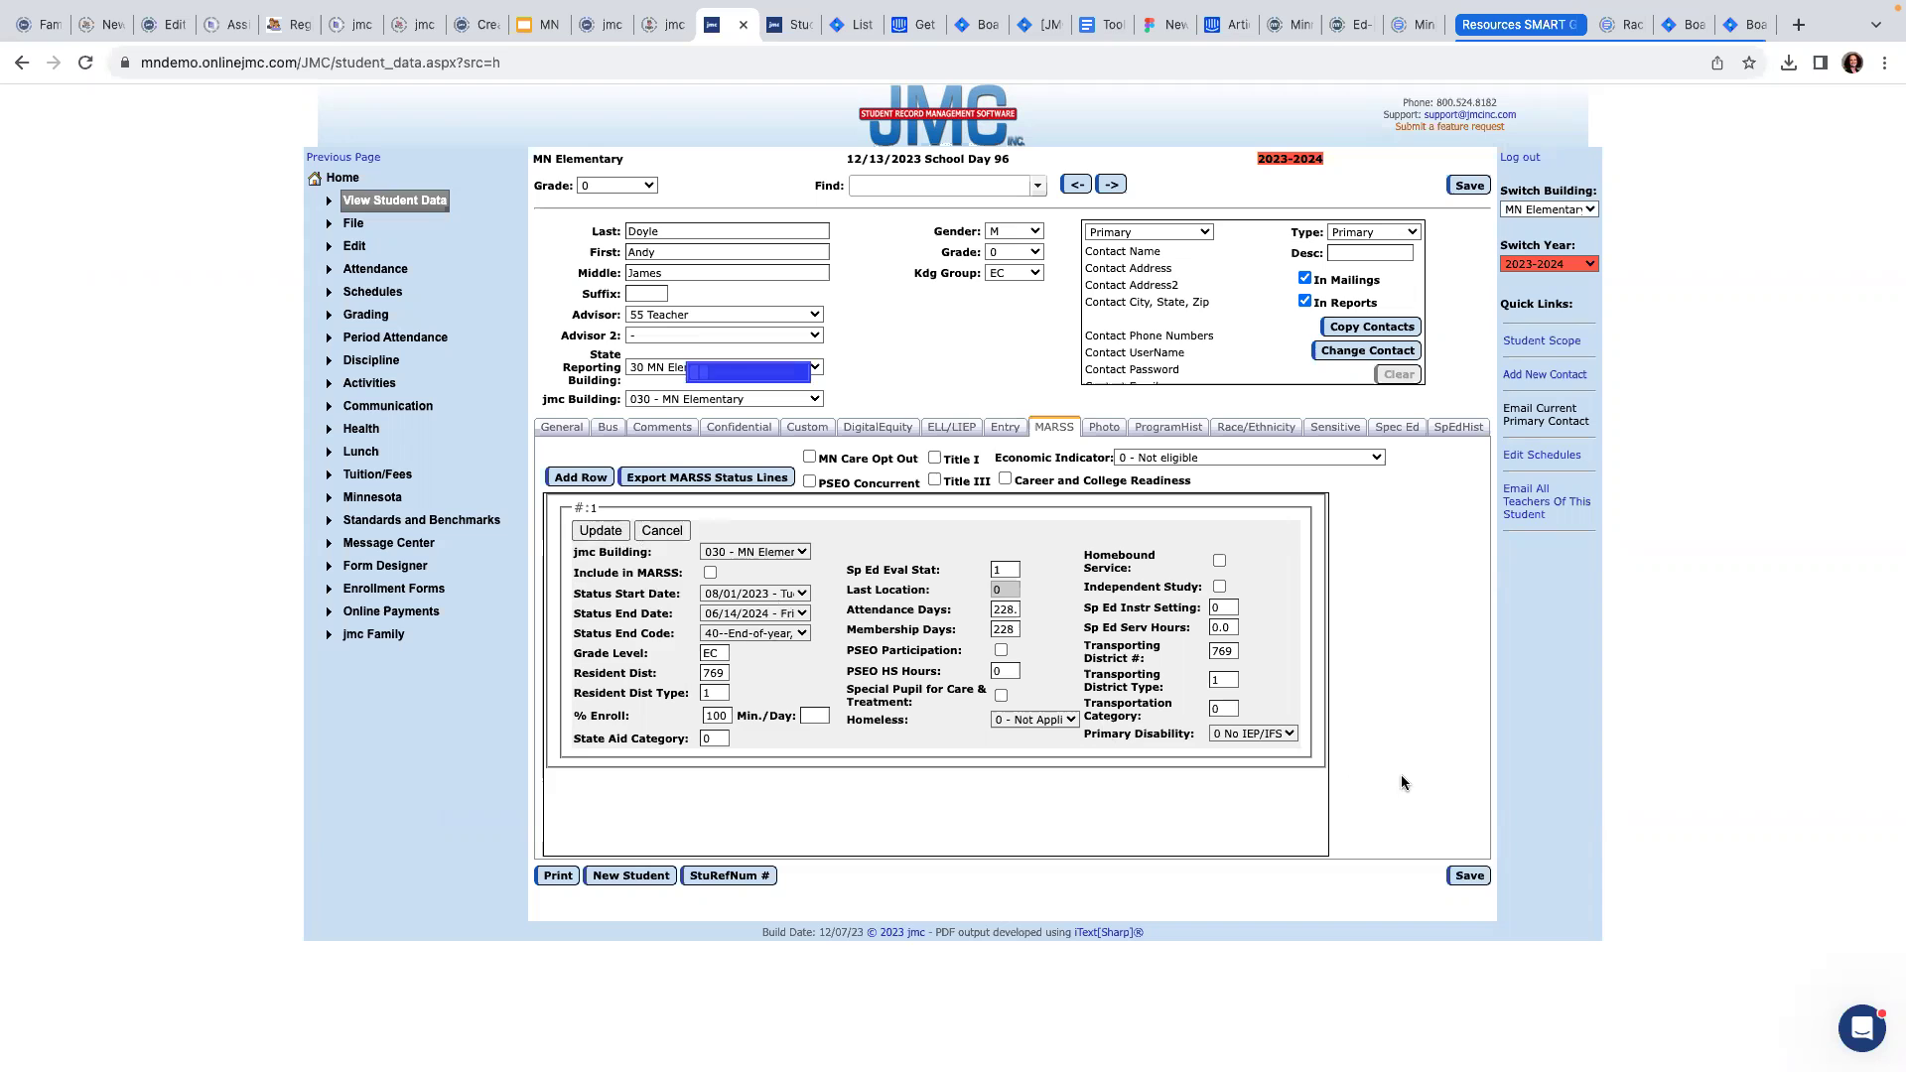
pyautogui.click(1468, 878)
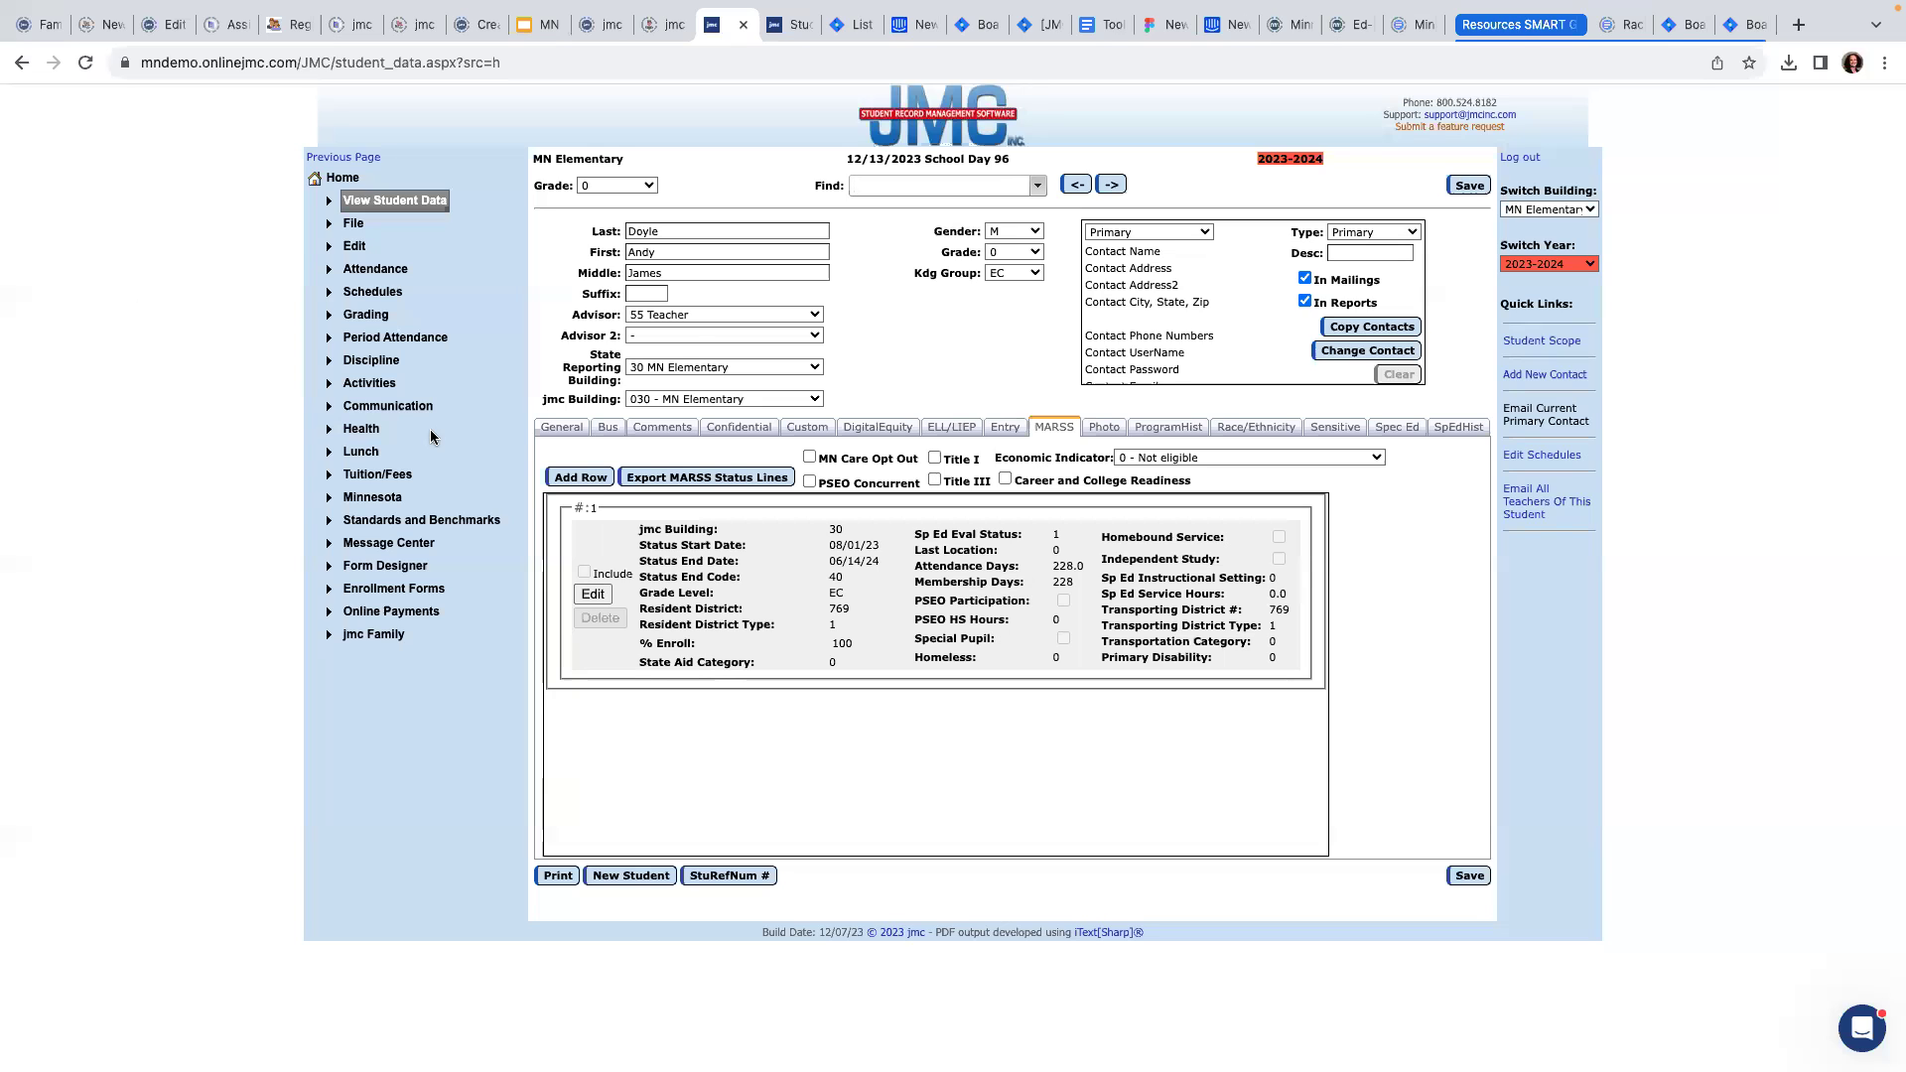
# - Look over the Minnesota MARSS options, and open the Days page of the attendance calendar
pyautogui.click(386, 499)
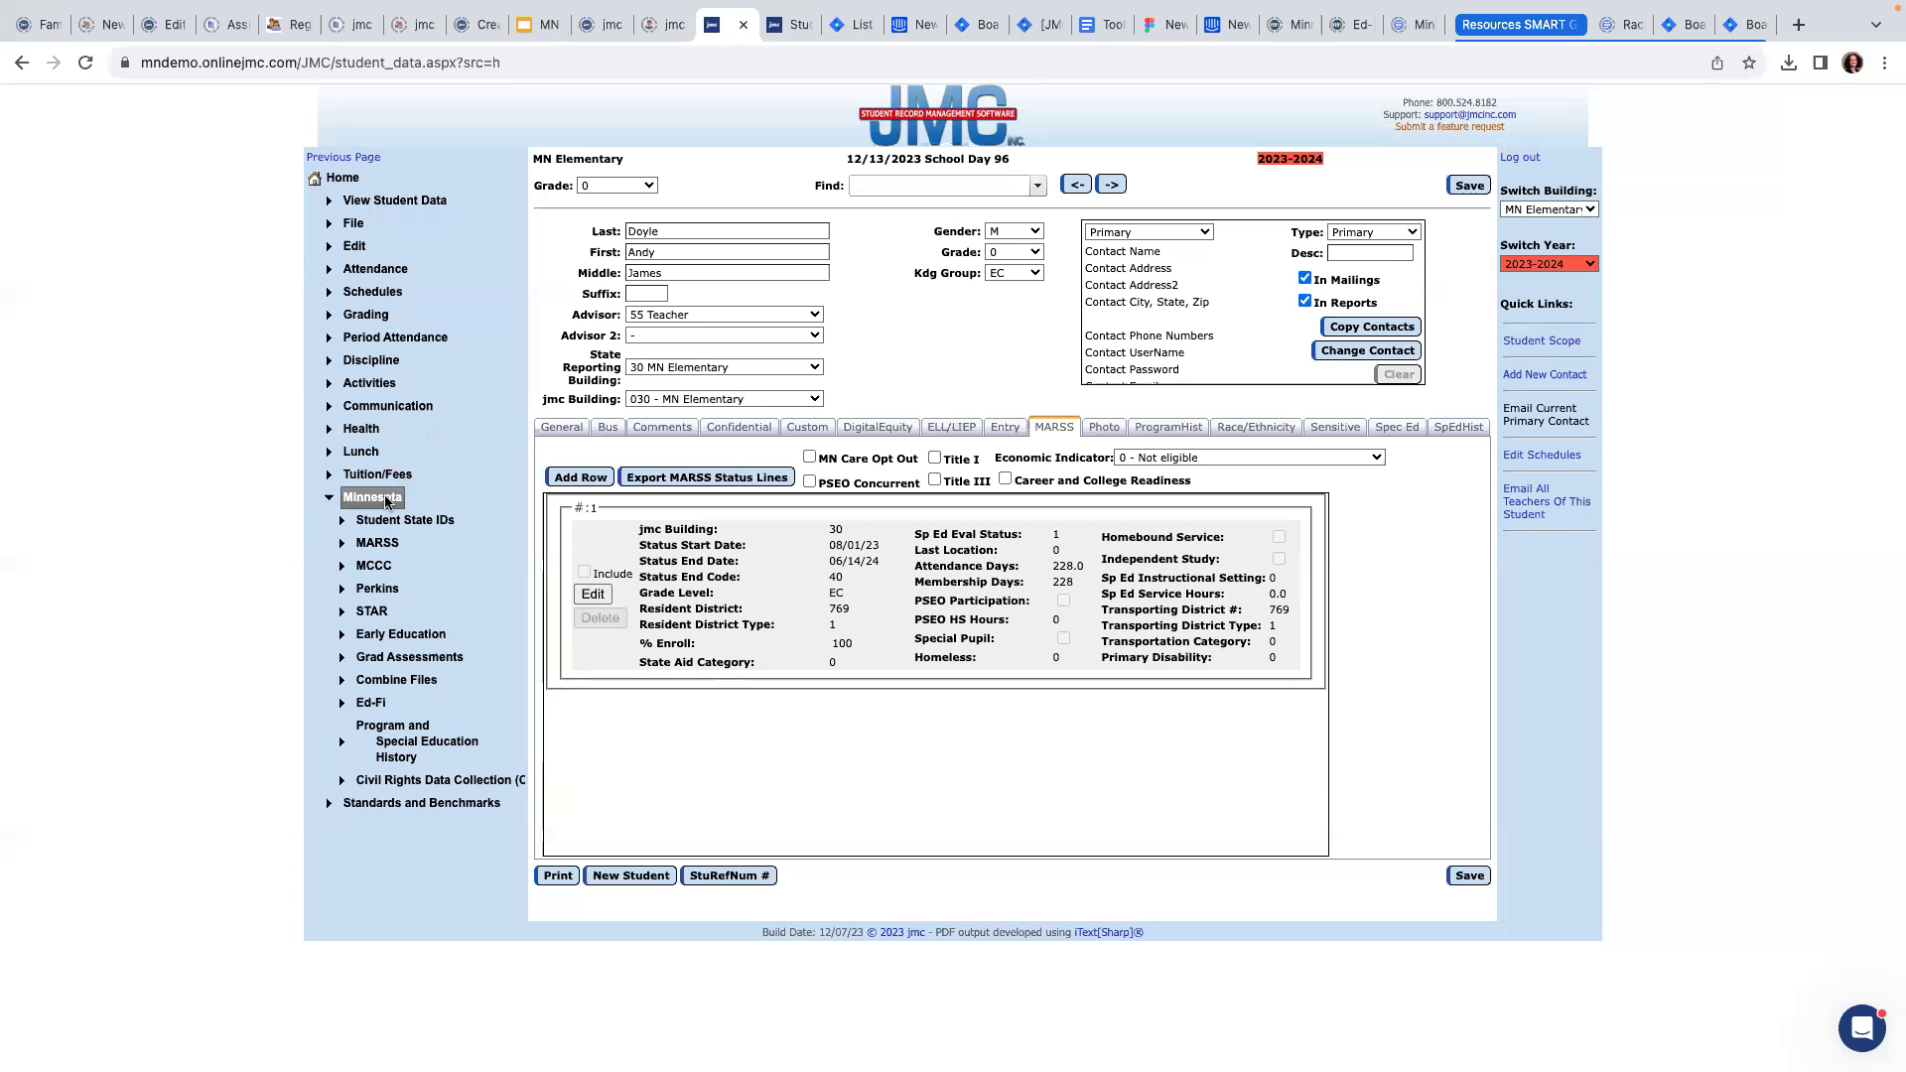
pyautogui.click(379, 542)
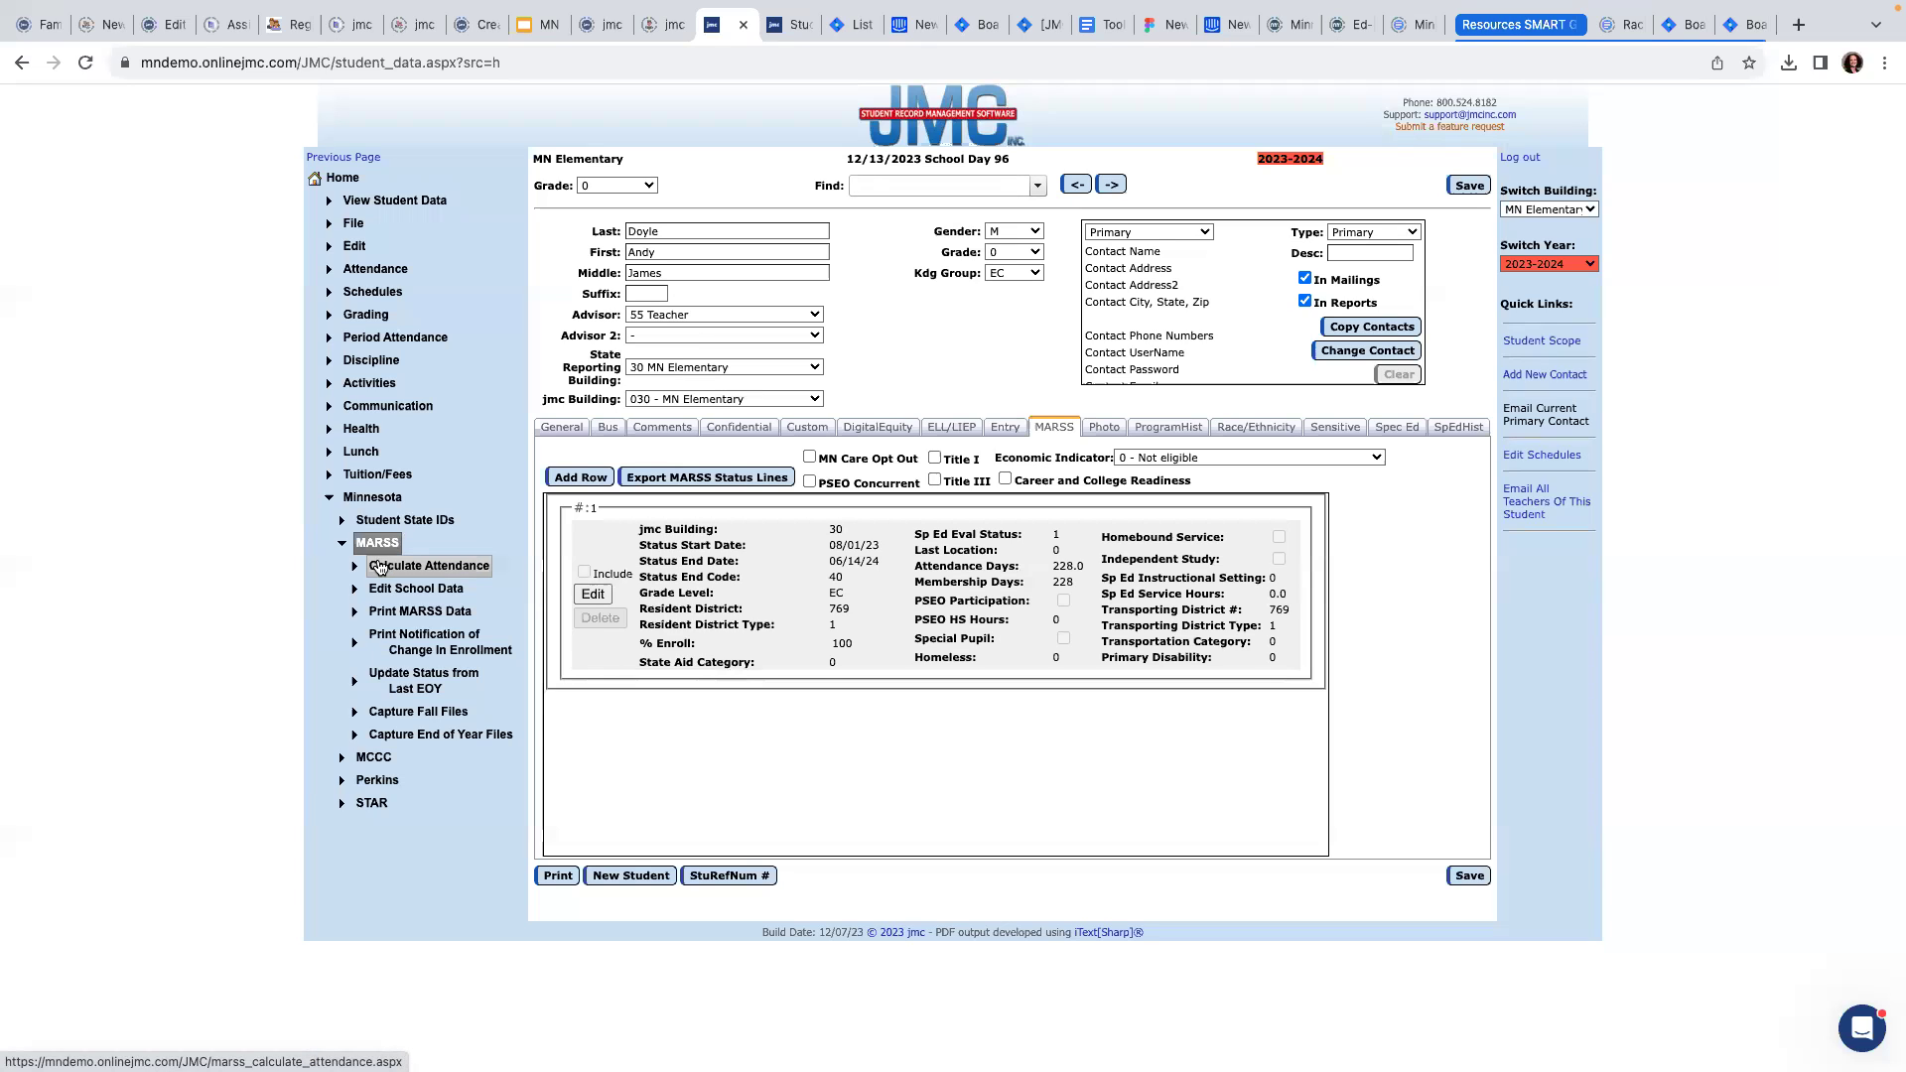
pyautogui.click(358, 272)
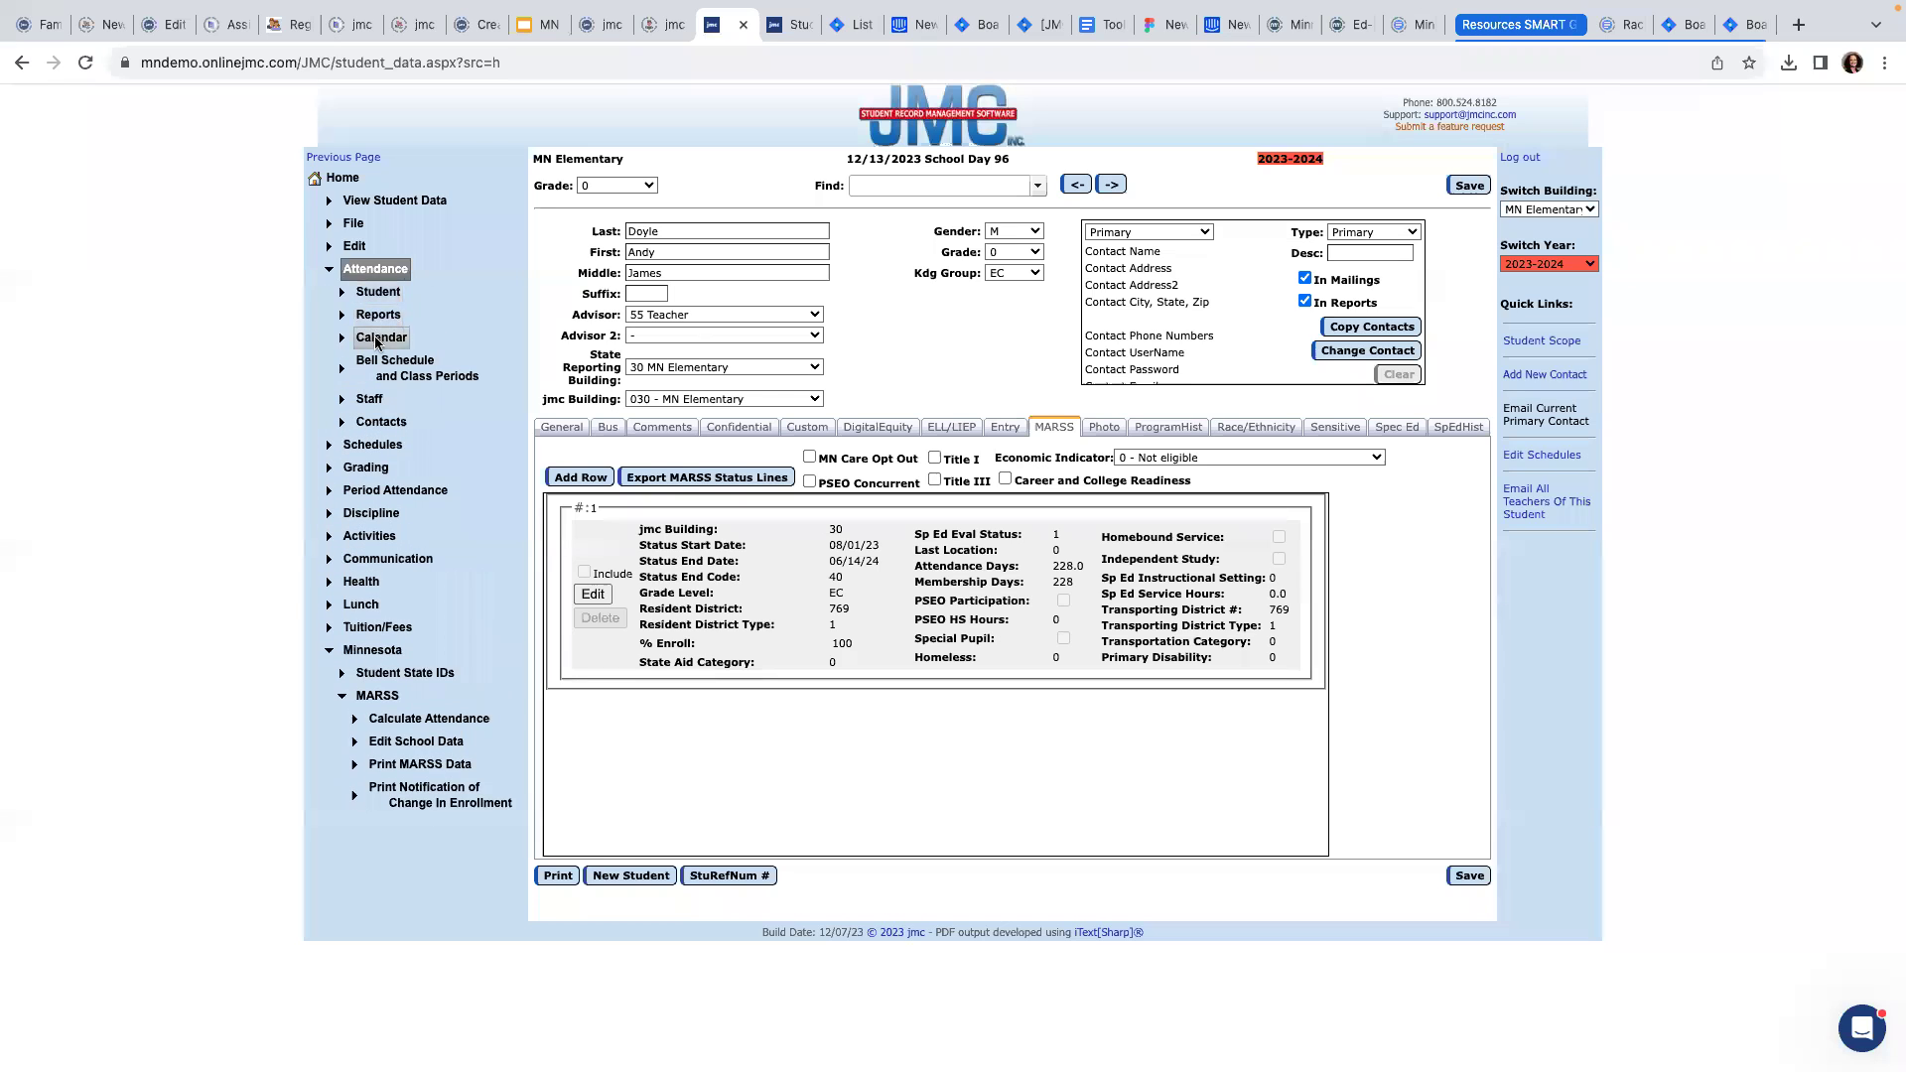
pyautogui.click(382, 338)
pyautogui.click(383, 360)
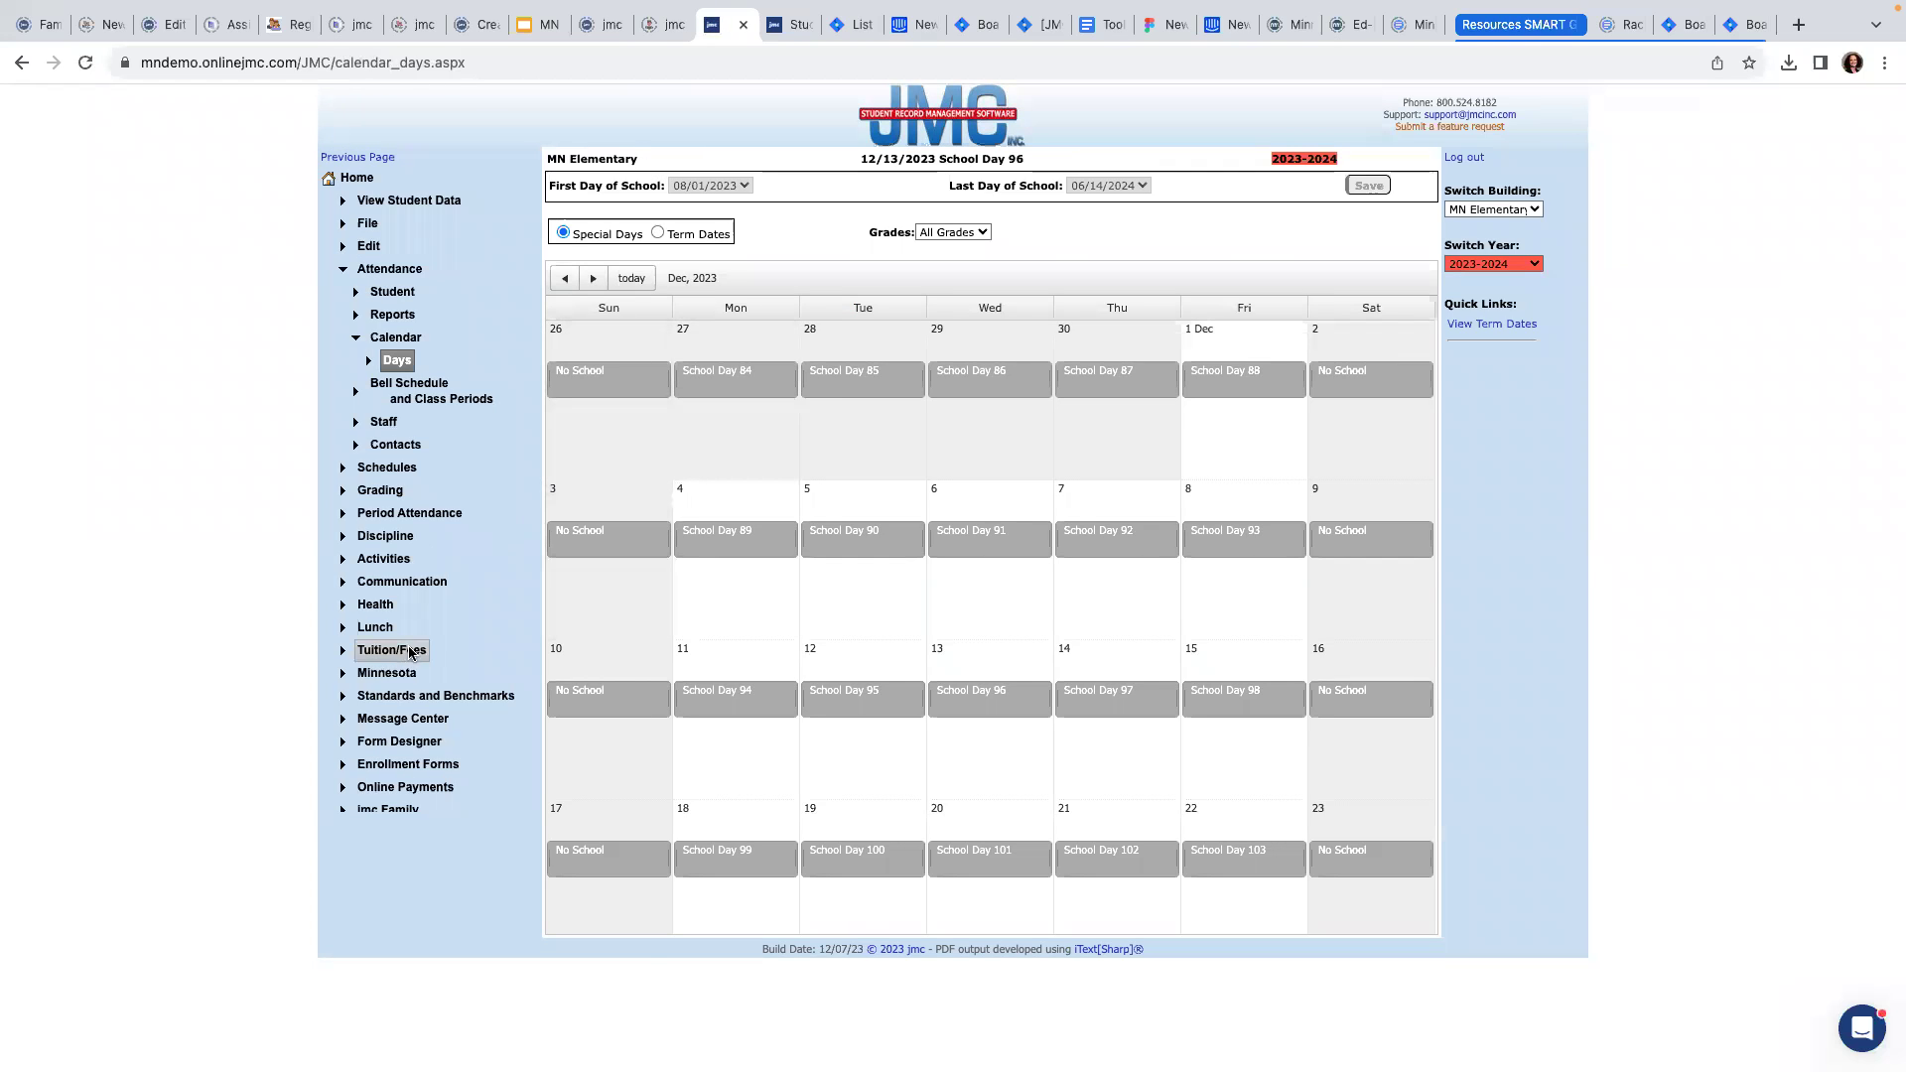
# - Show the Minnesota MARSS options, including Calculate Attendance
pyautogui.click(385, 673)
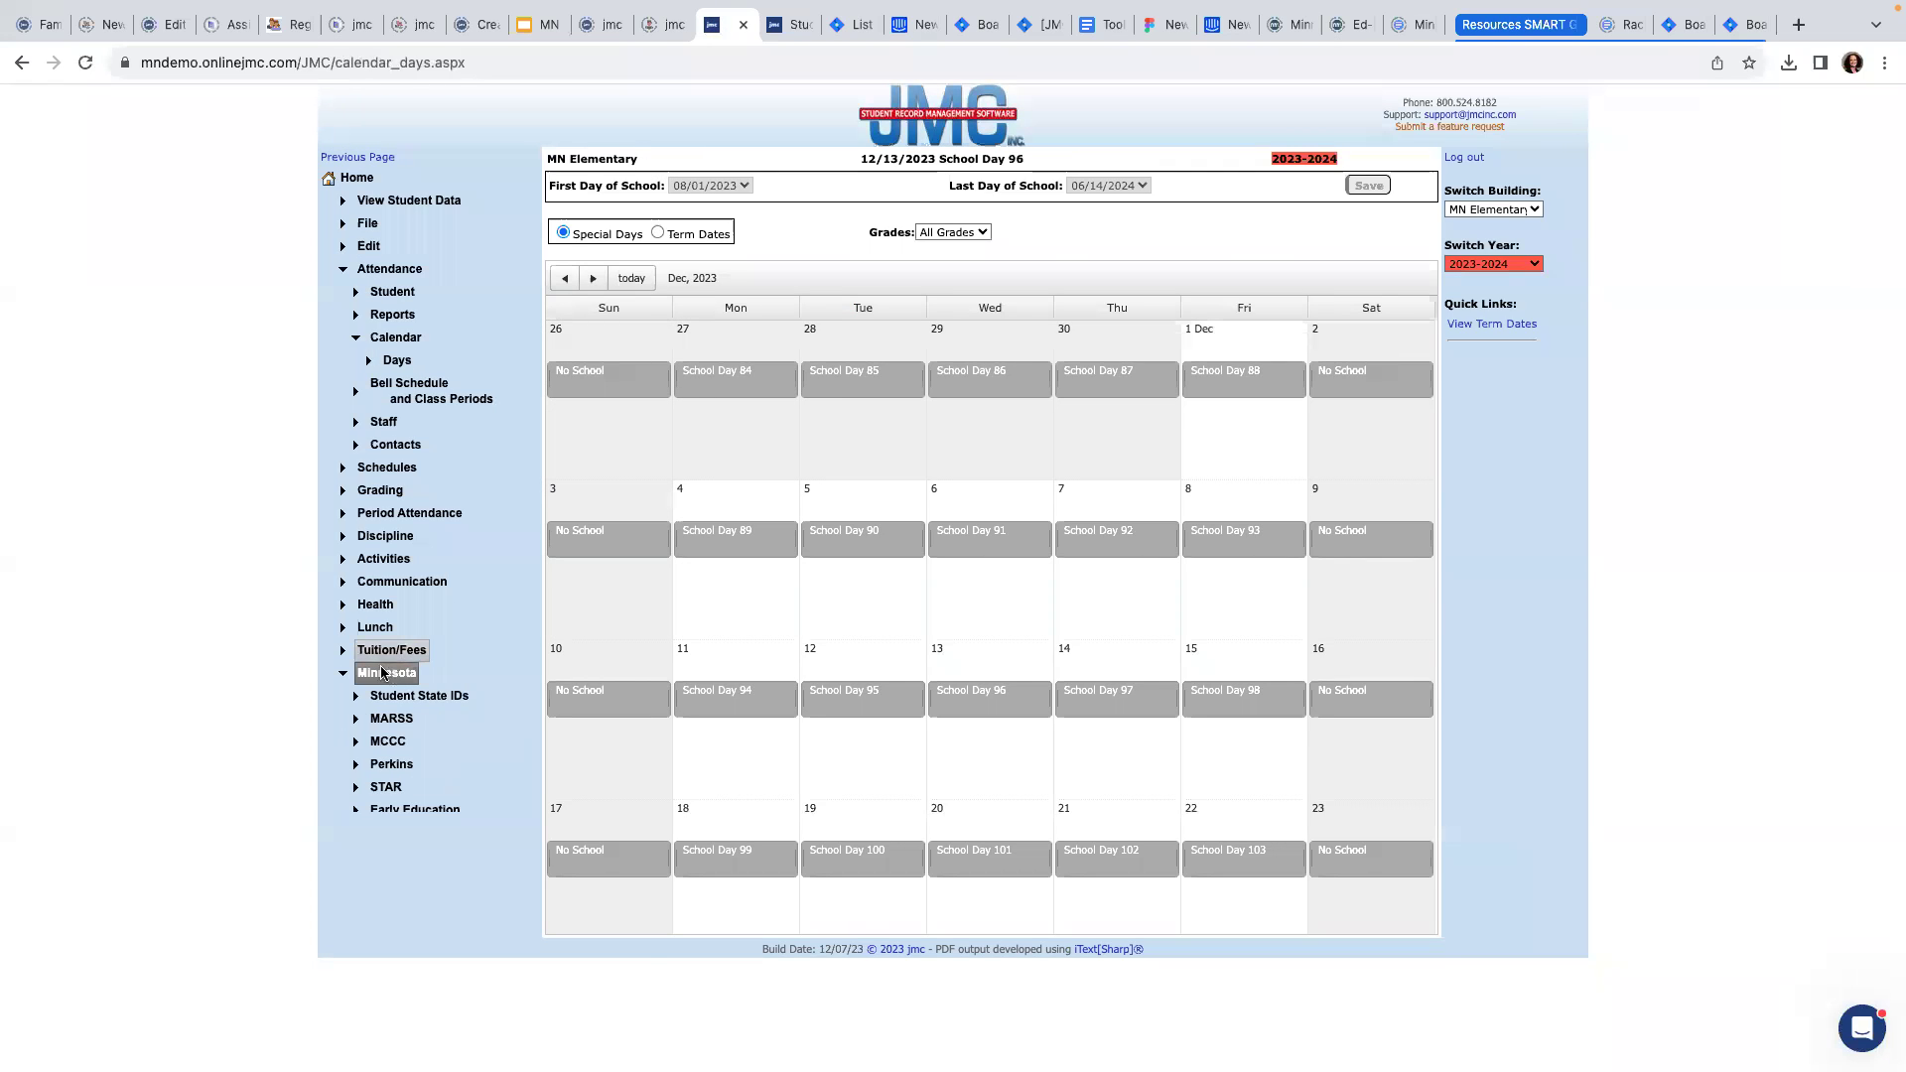
pyautogui.click(391, 717)
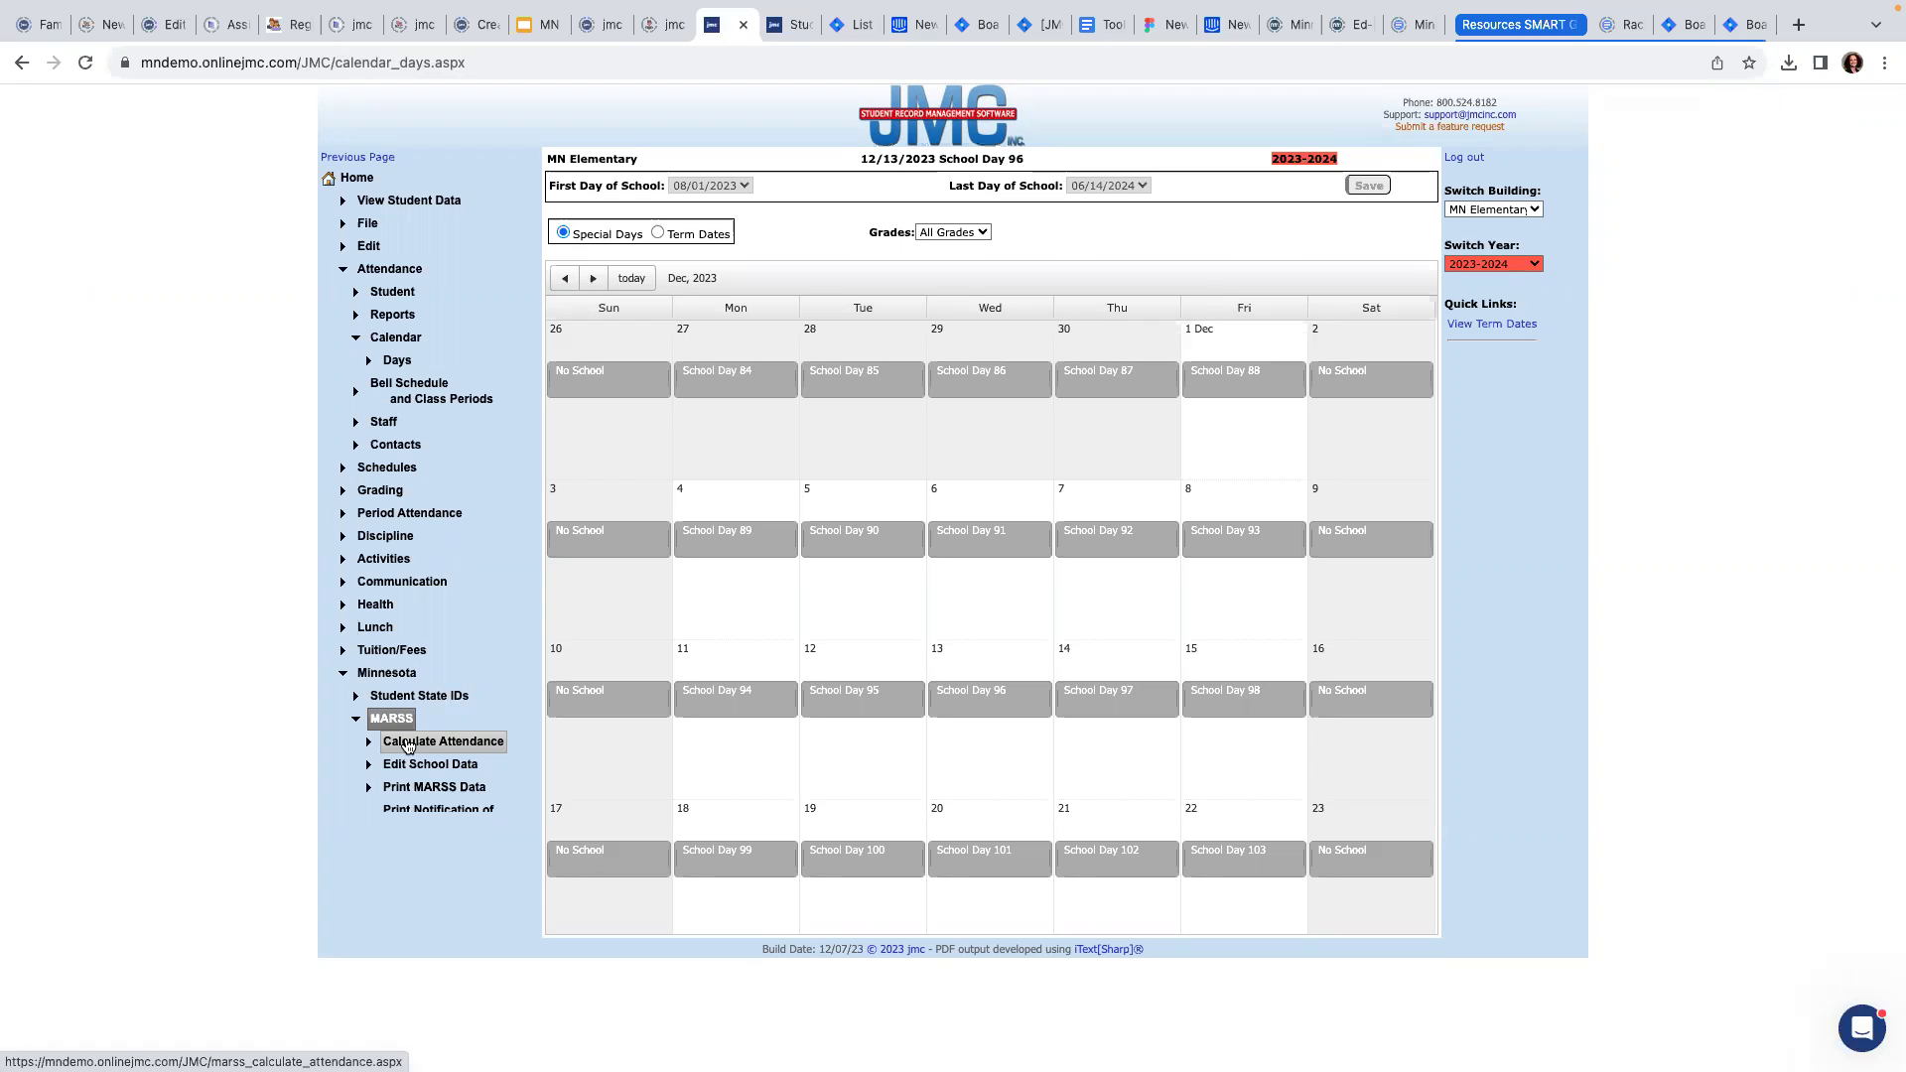
# - Switch to the early education reporting PDF in Preview, show it full screen, and advance to the Upcoming webinar schedule slide
pyautogui.moveTo(66, 2)
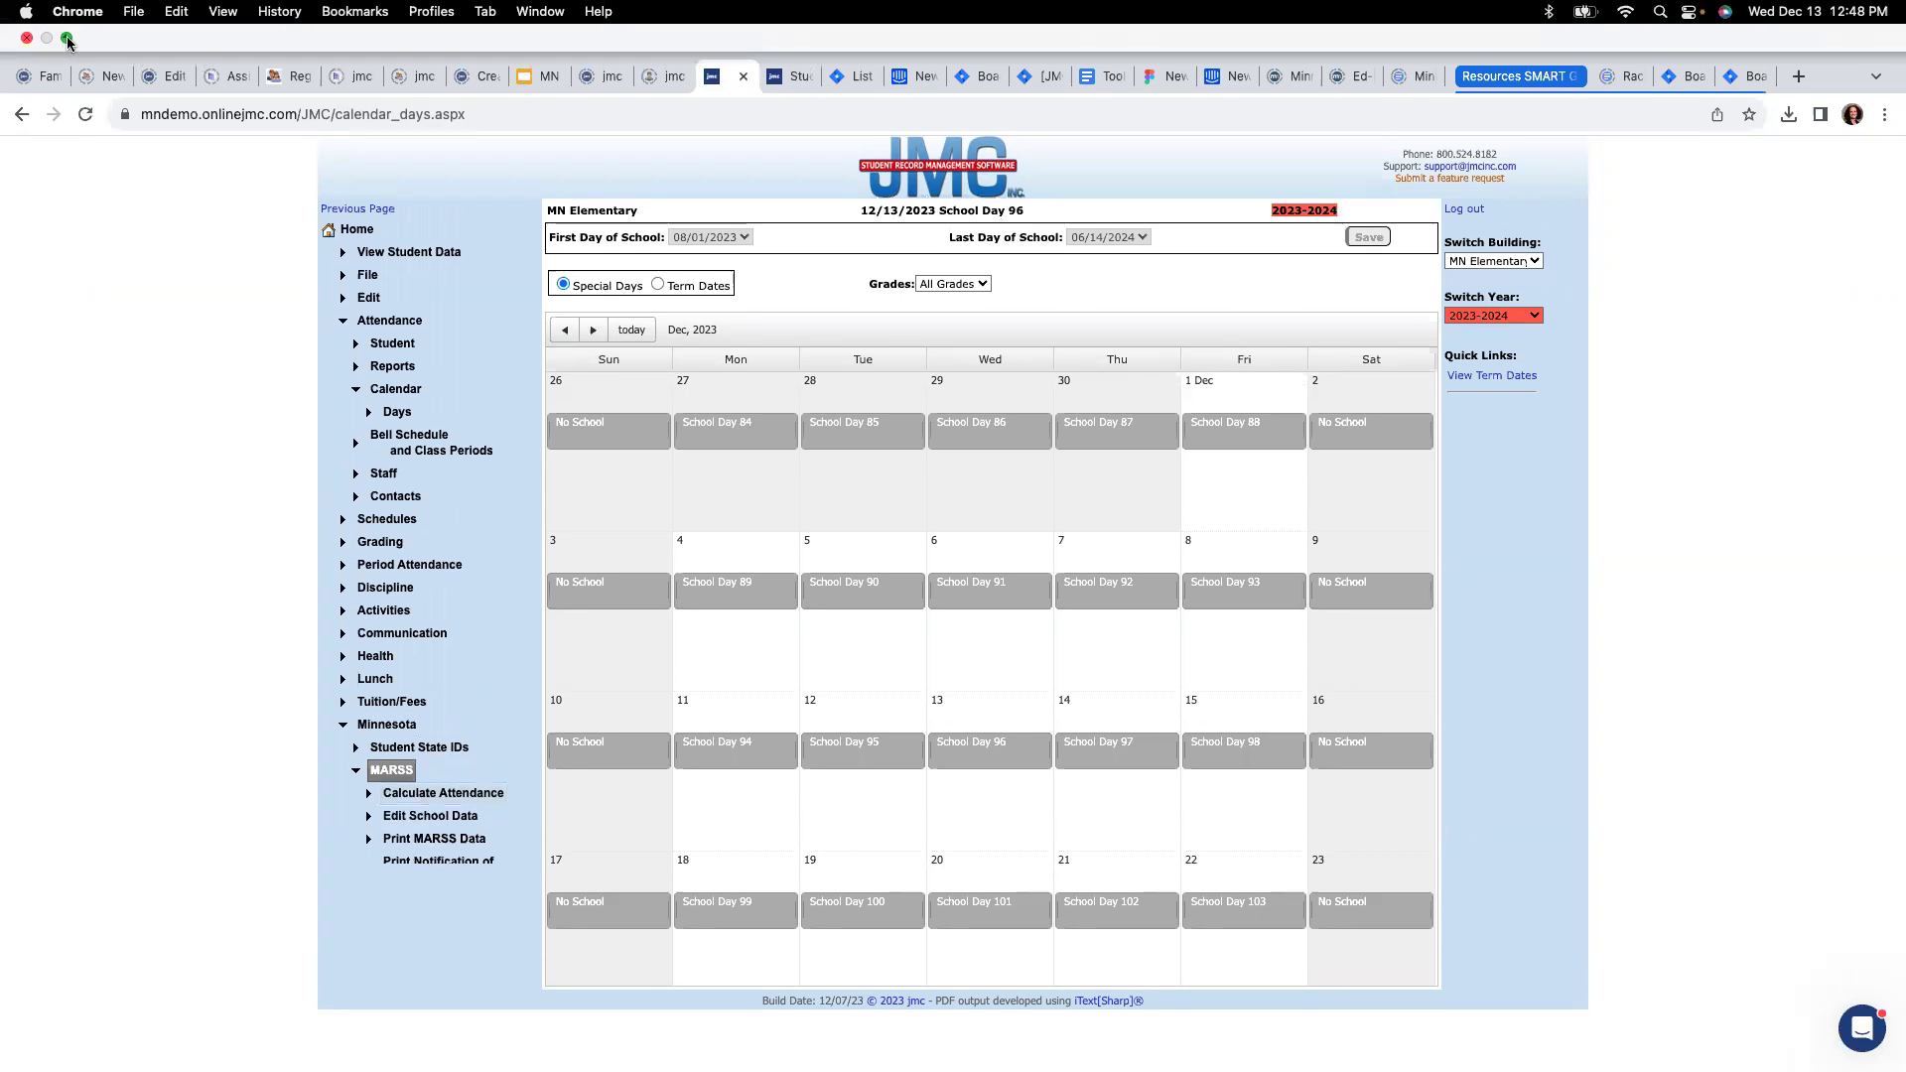
pyautogui.click(64, 39)
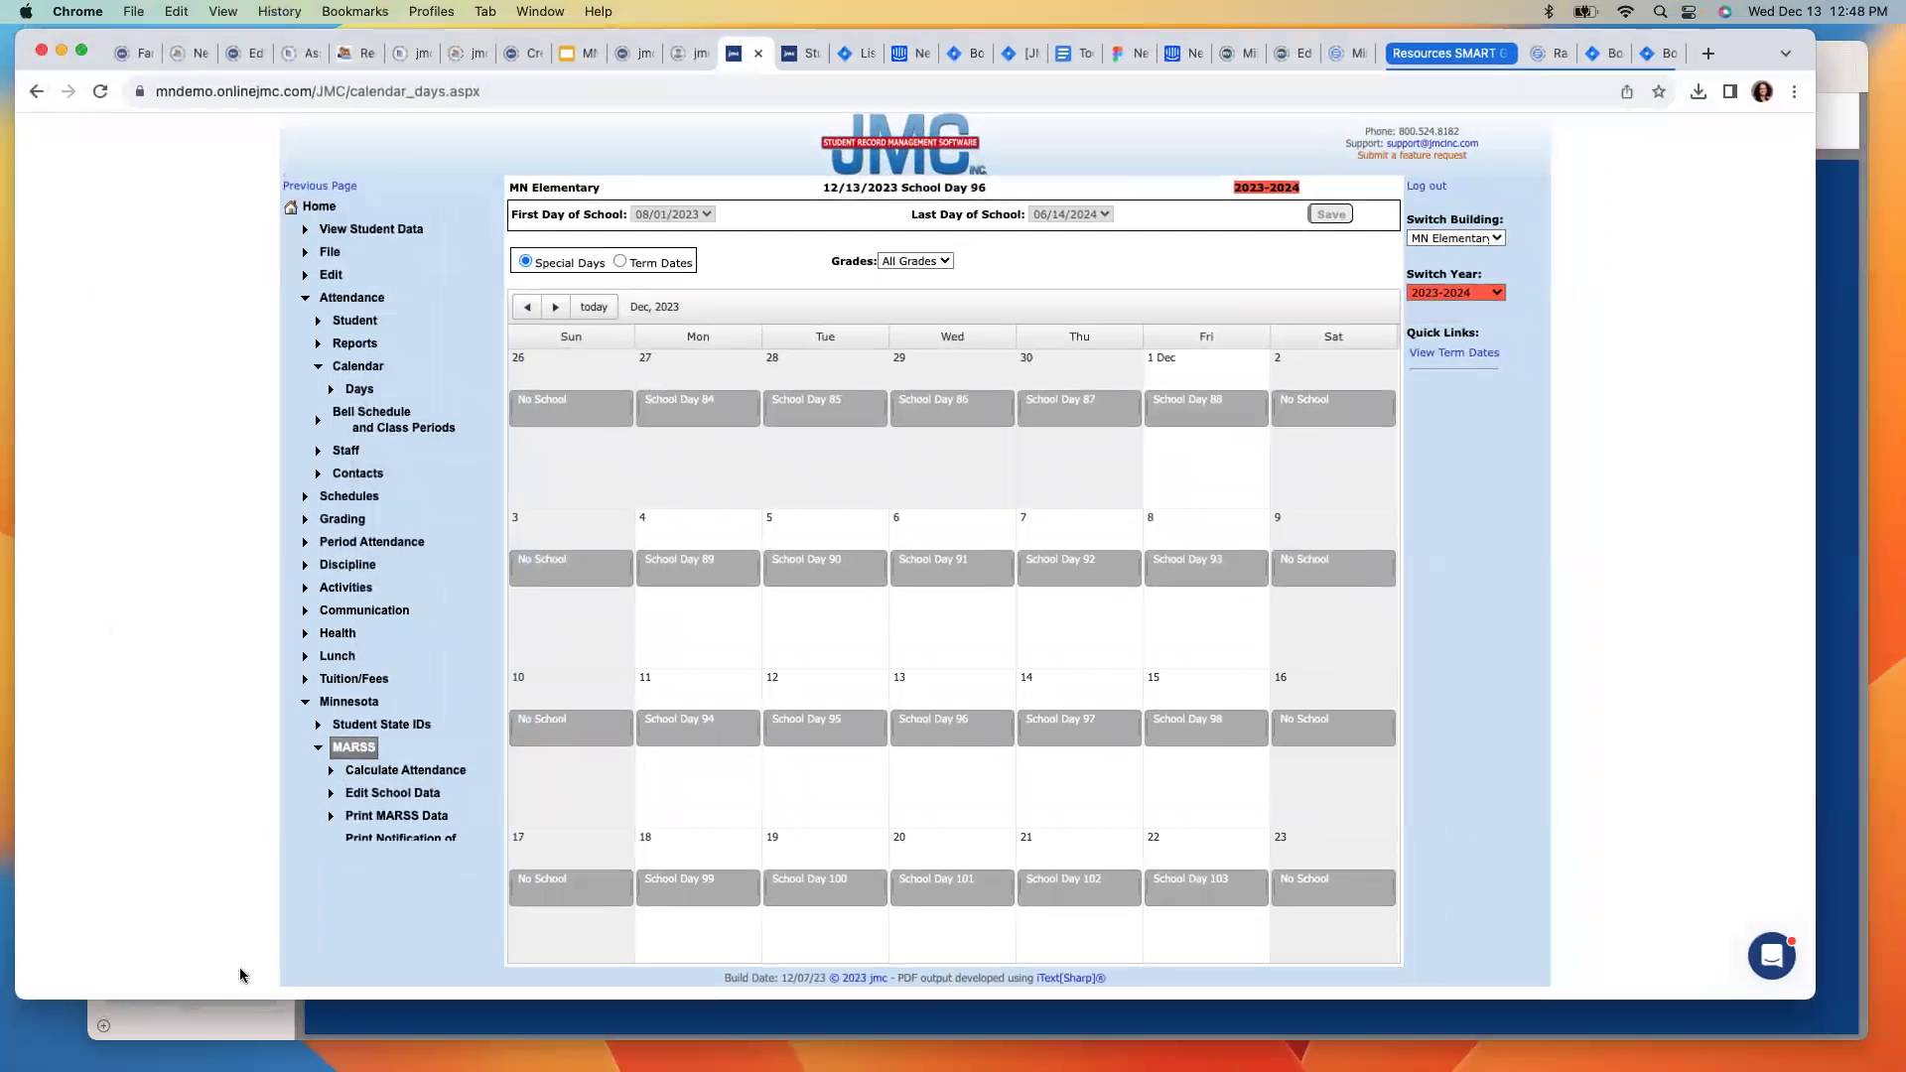
pyautogui.click(287, 1038)
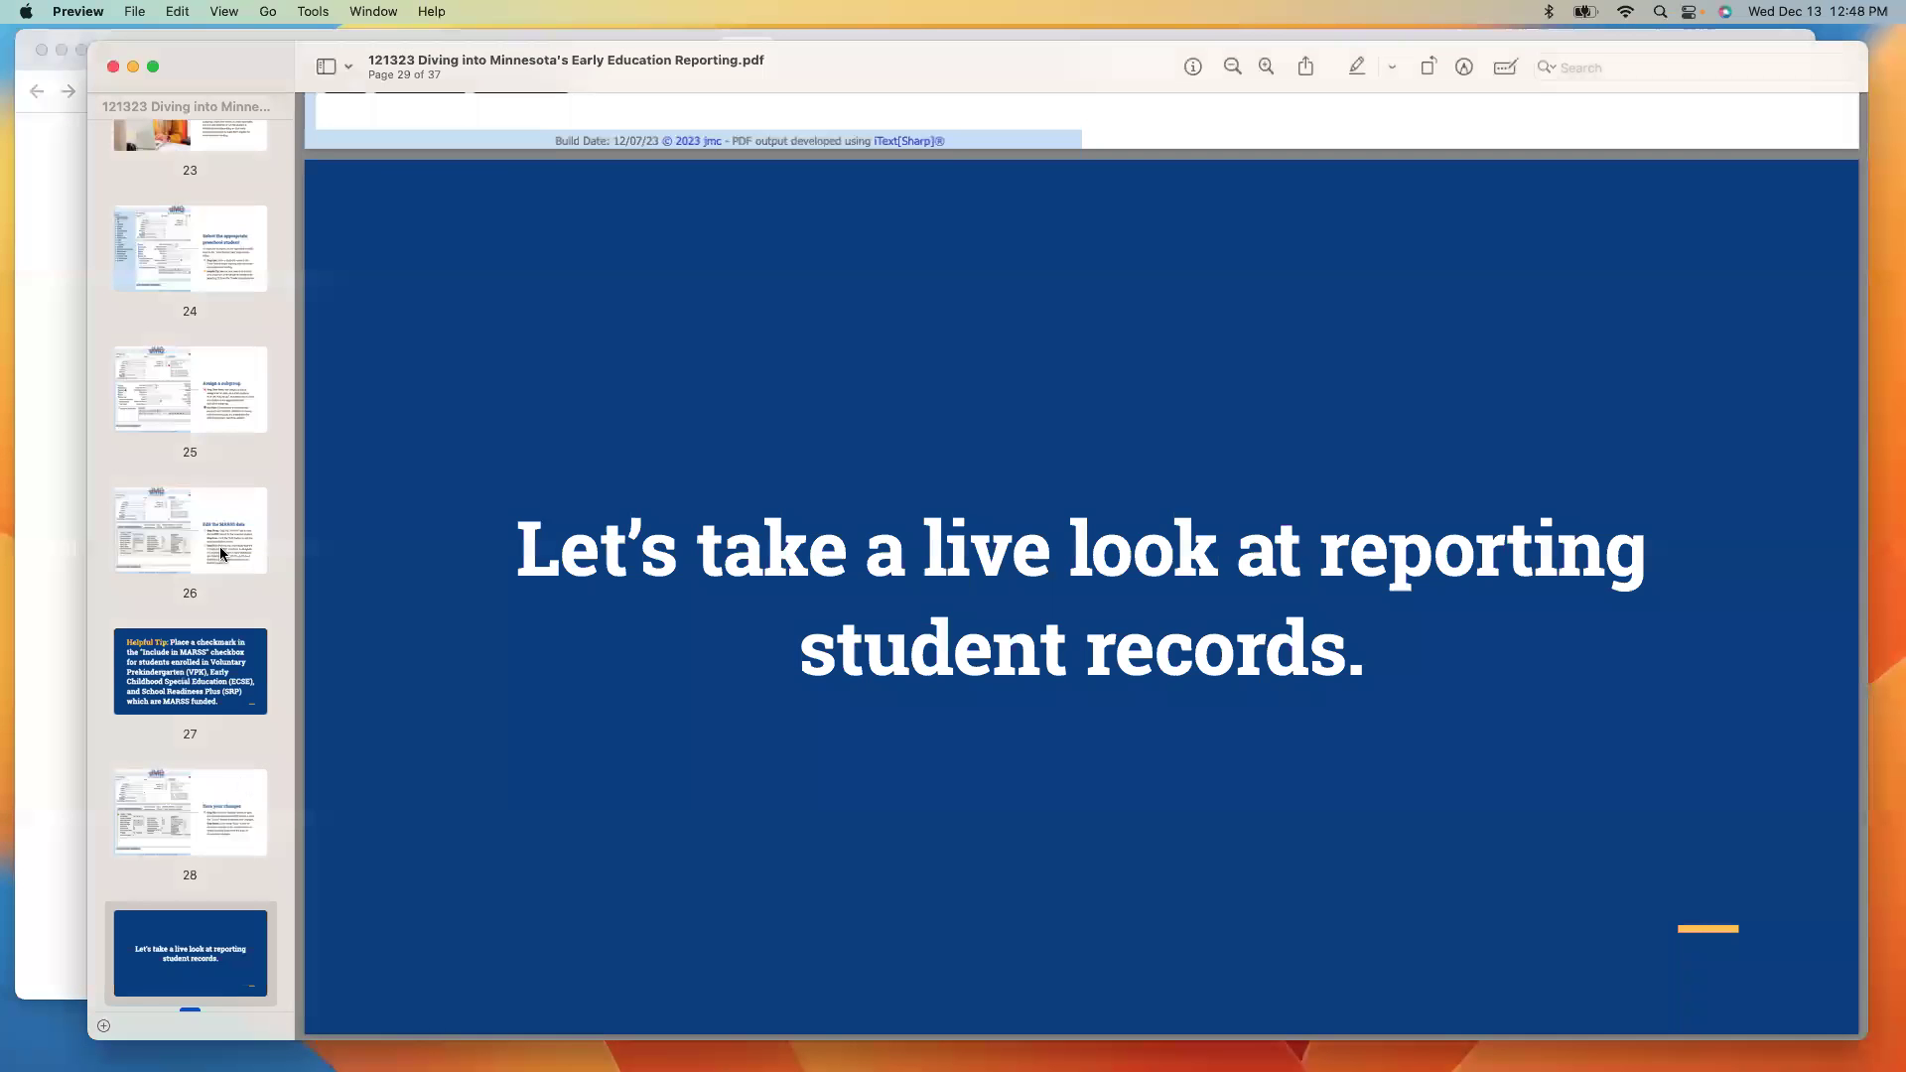
pyautogui.click(153, 66)
pyautogui.press('Right')
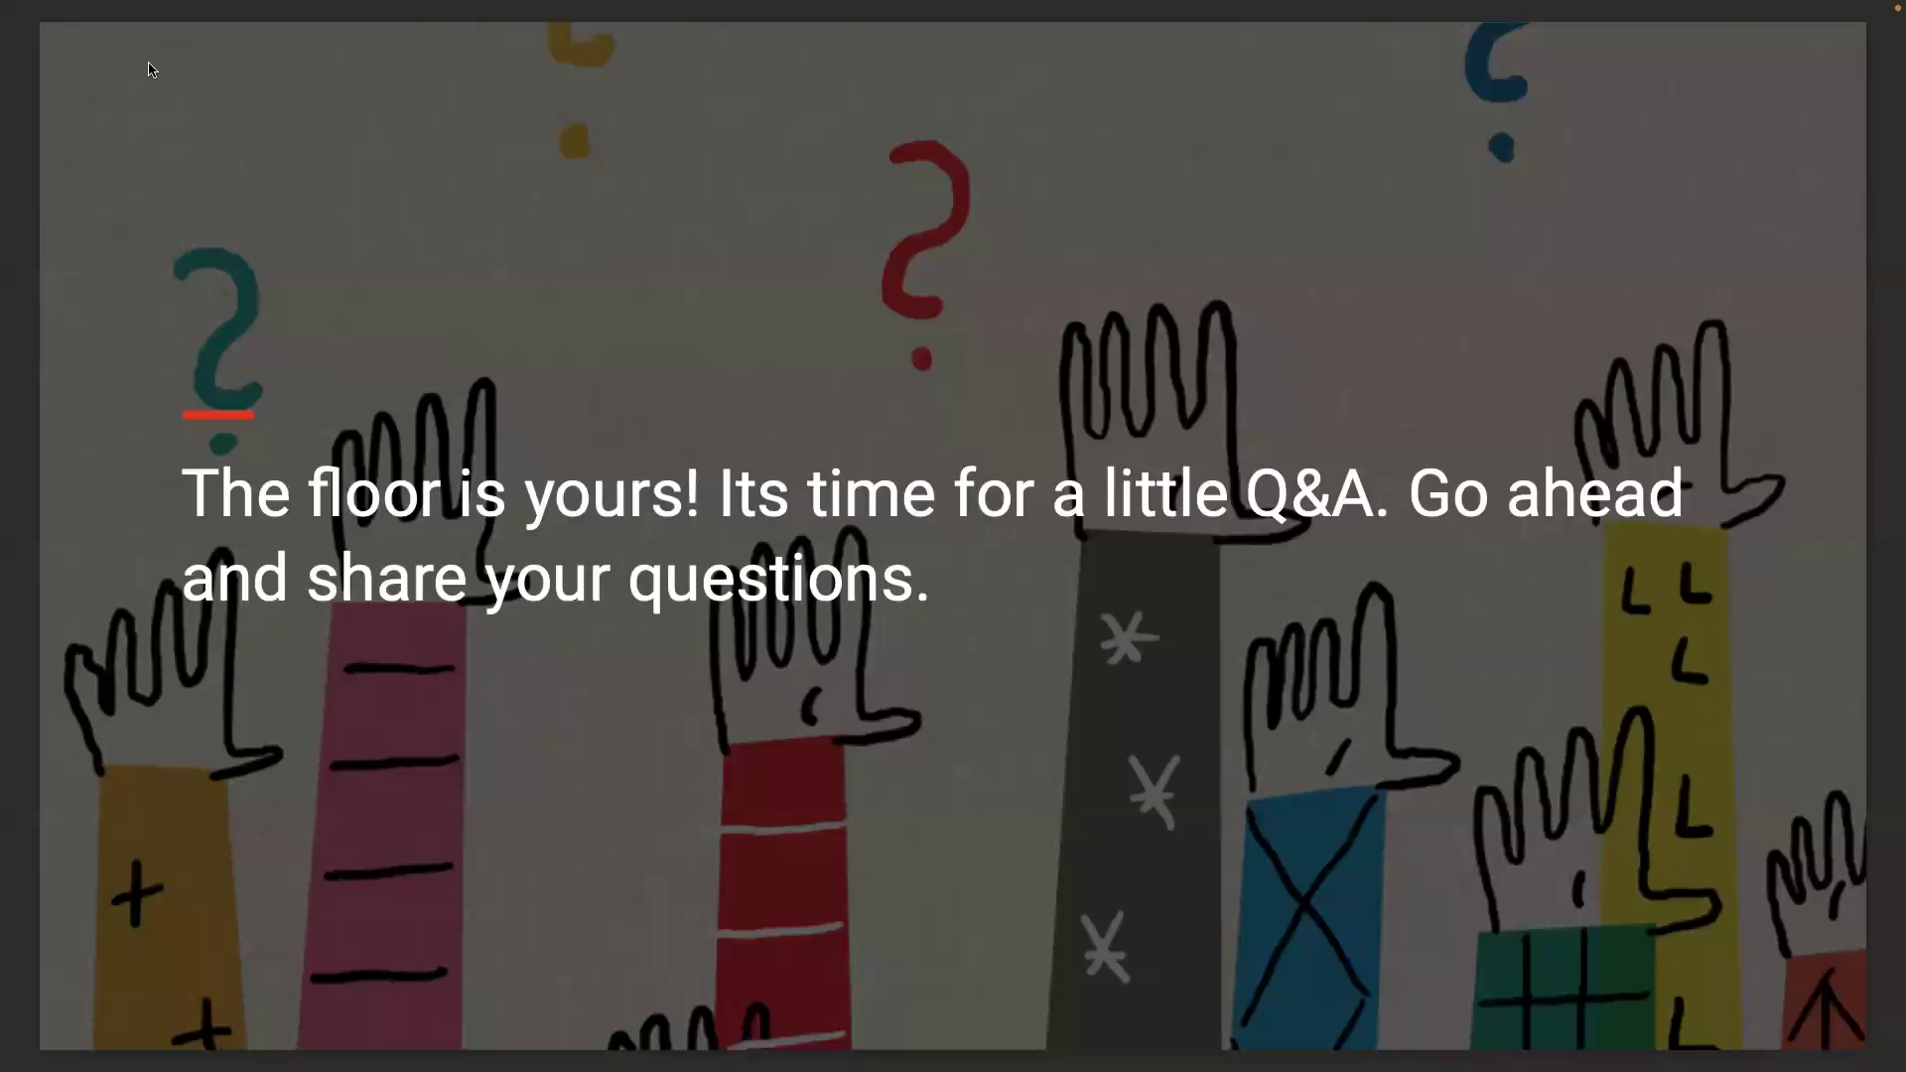
pyautogui.press('Right')
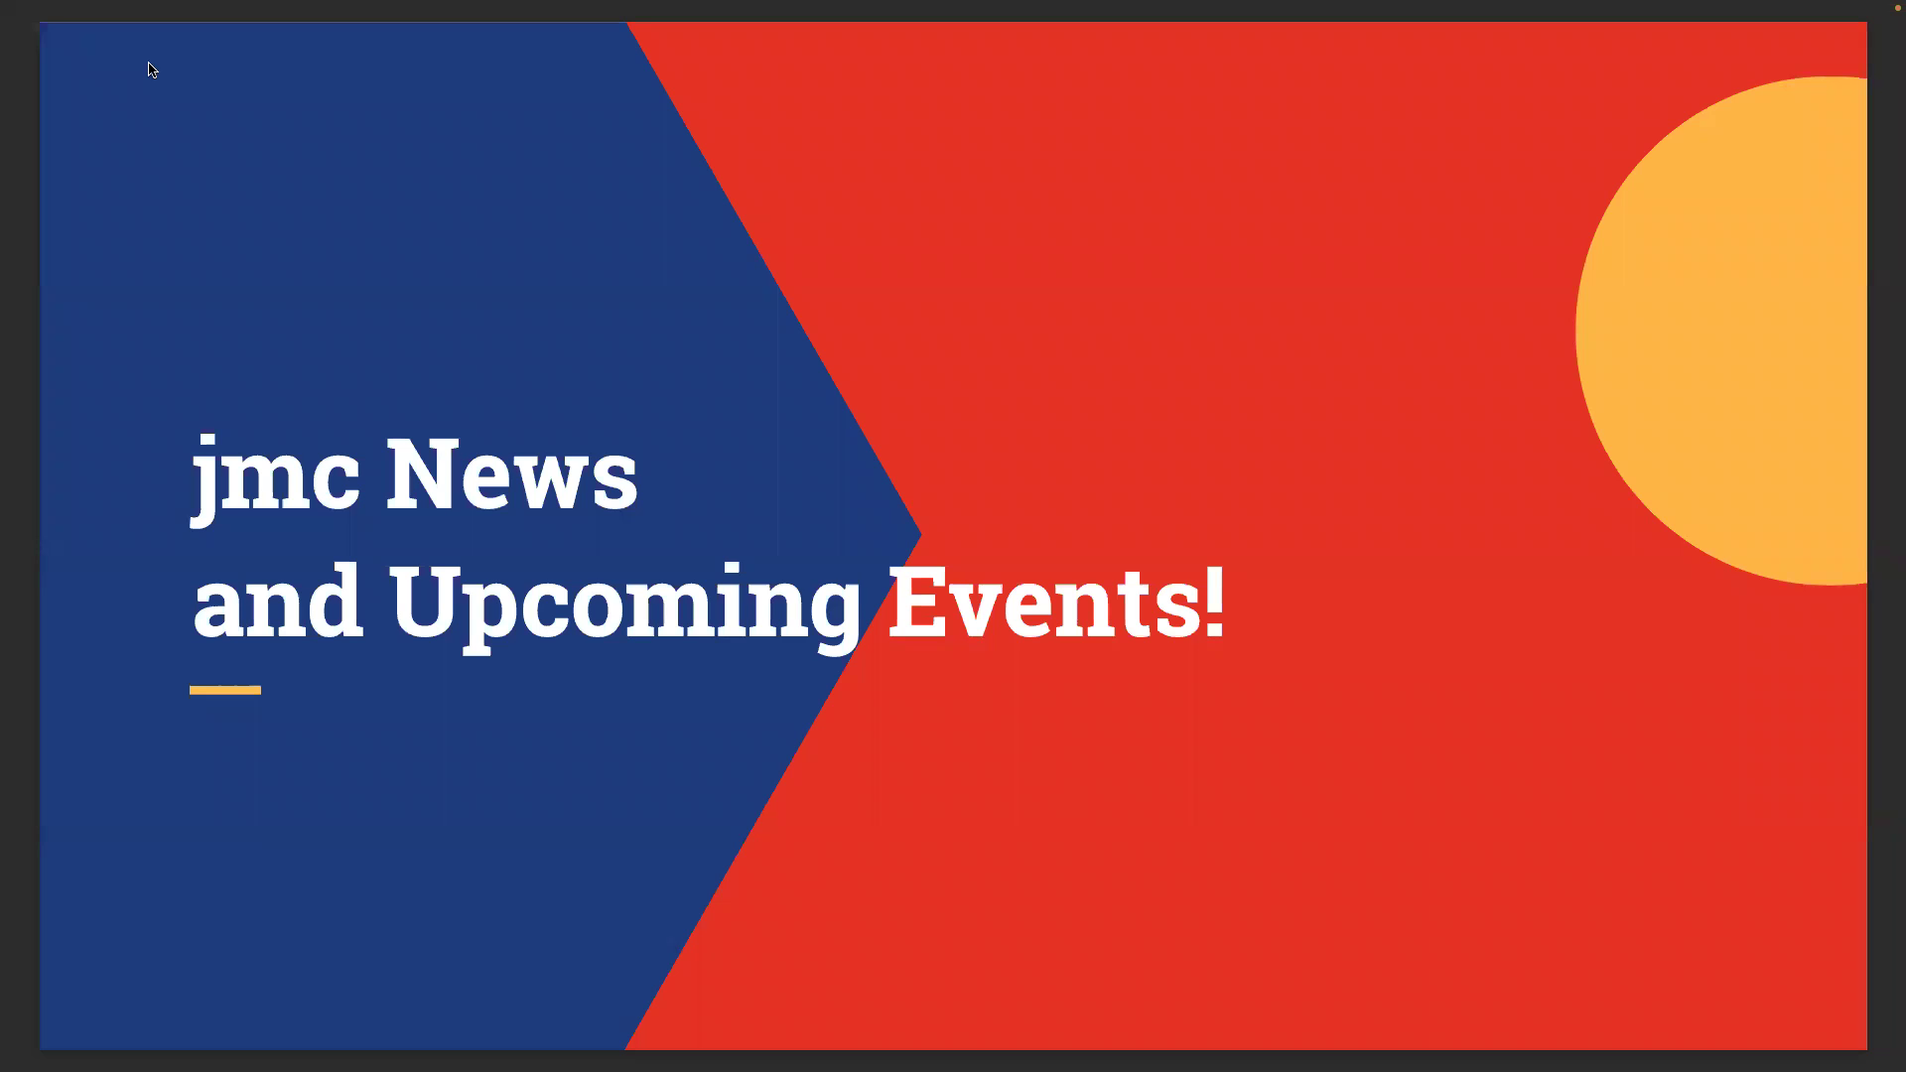
pyautogui.press('Right')
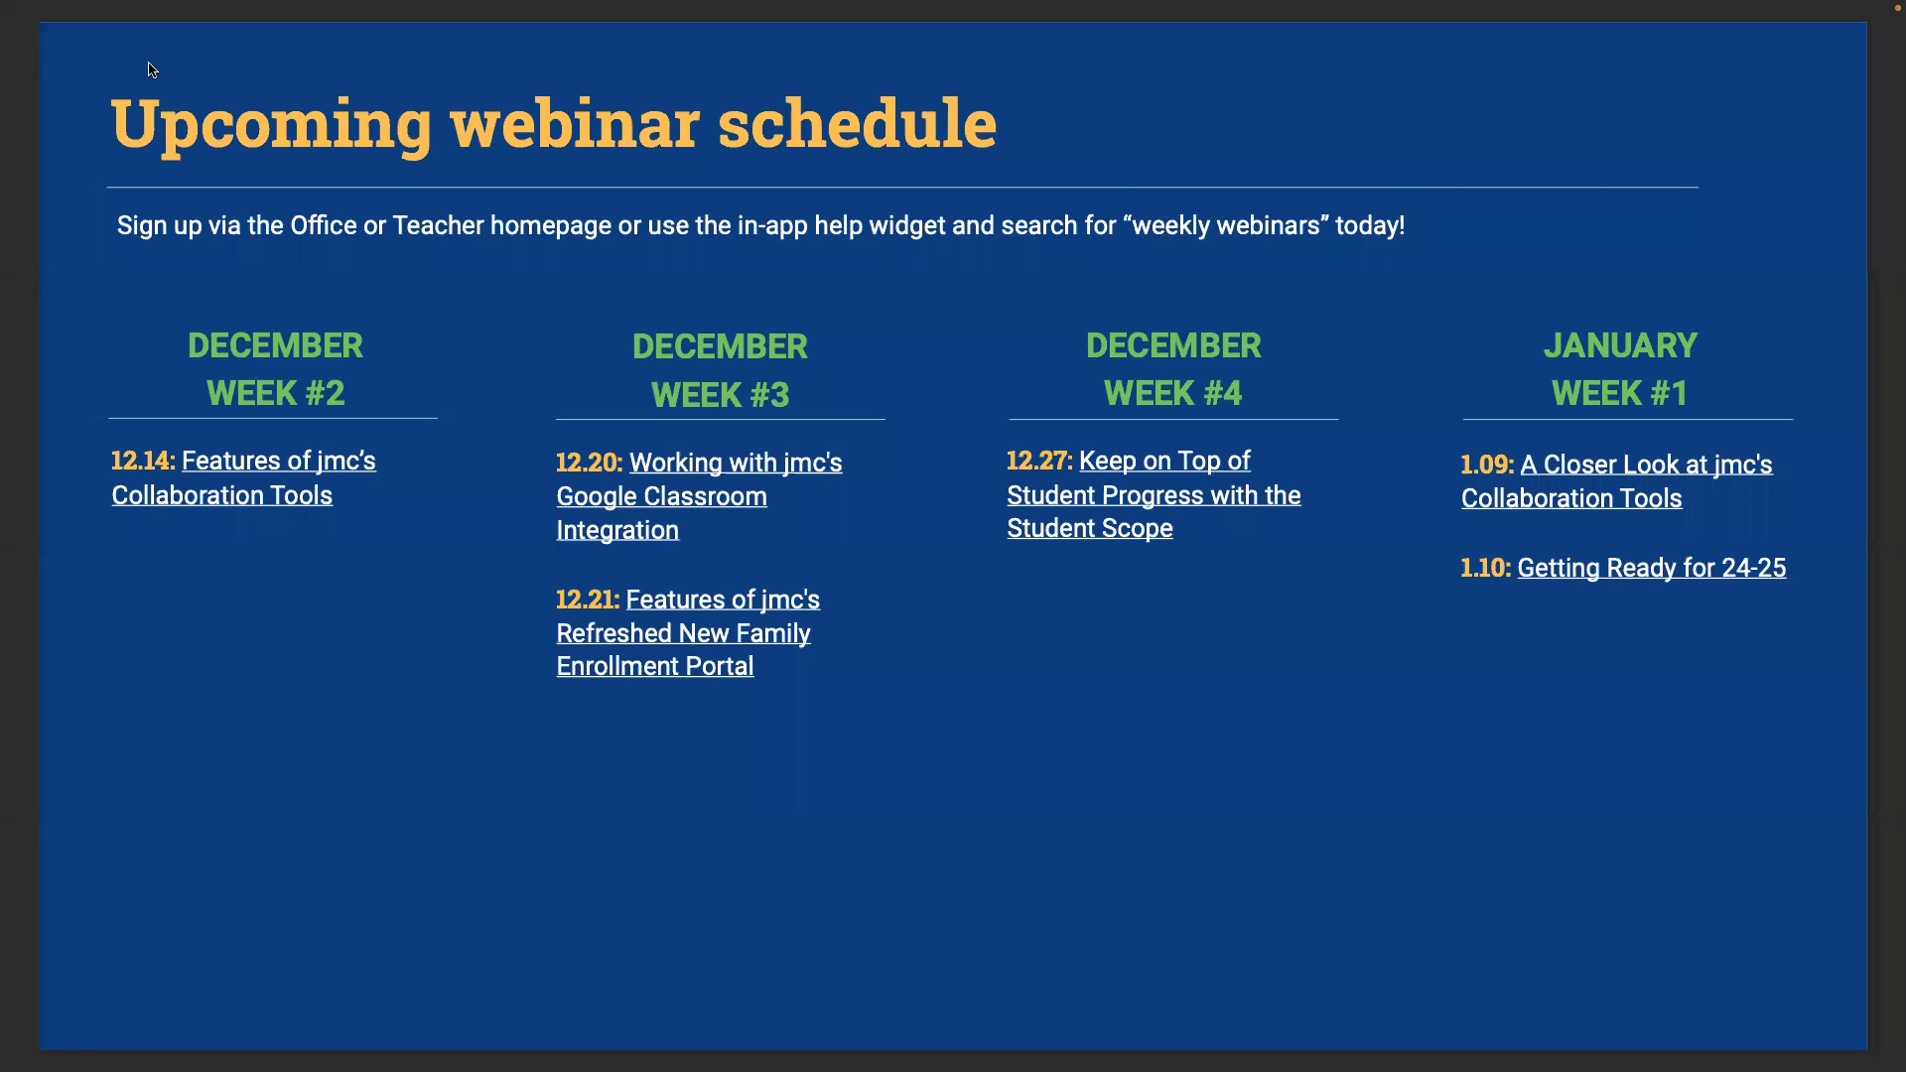